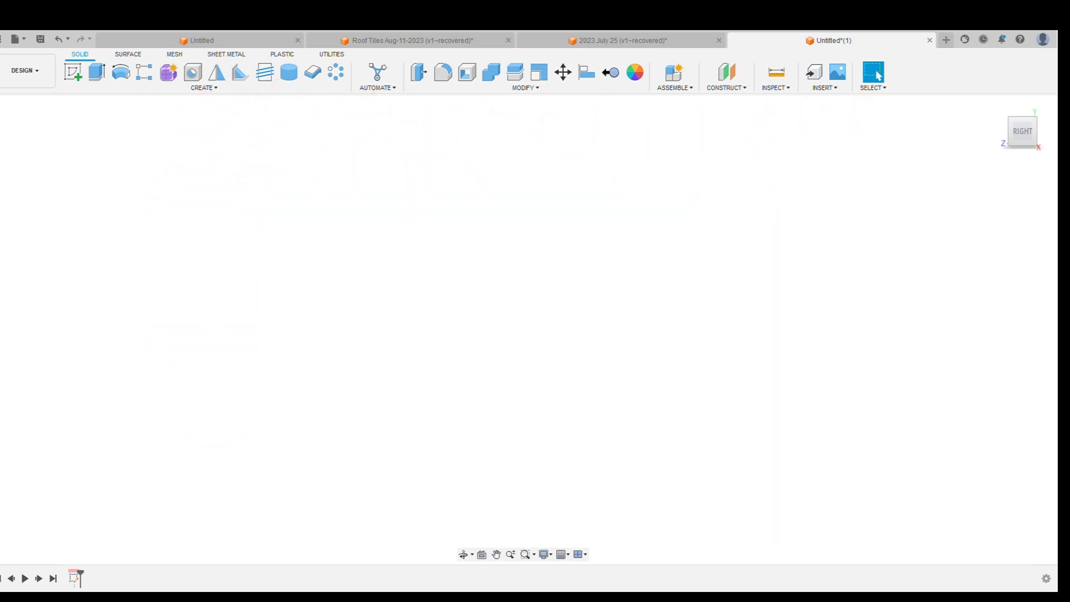
Start a sketch on the YZ plane and draw a circle centred on the vertical axis at the 5 mark, with a two-grid-square radius
{"action": "left_click", "coordinate": [73, 73]}
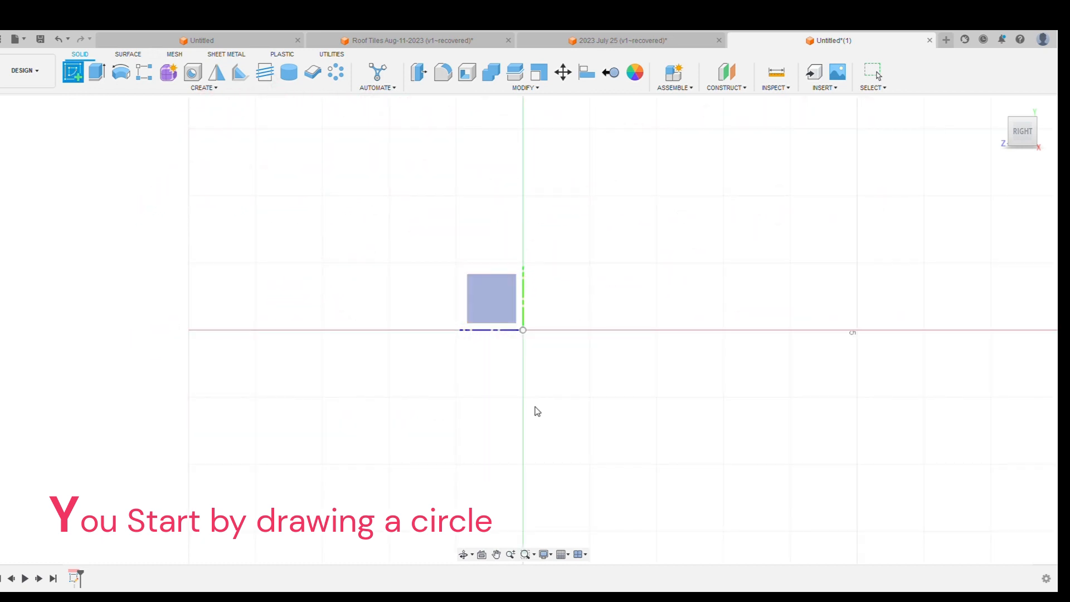
{"action": "left_click", "coordinate": [474, 314]}
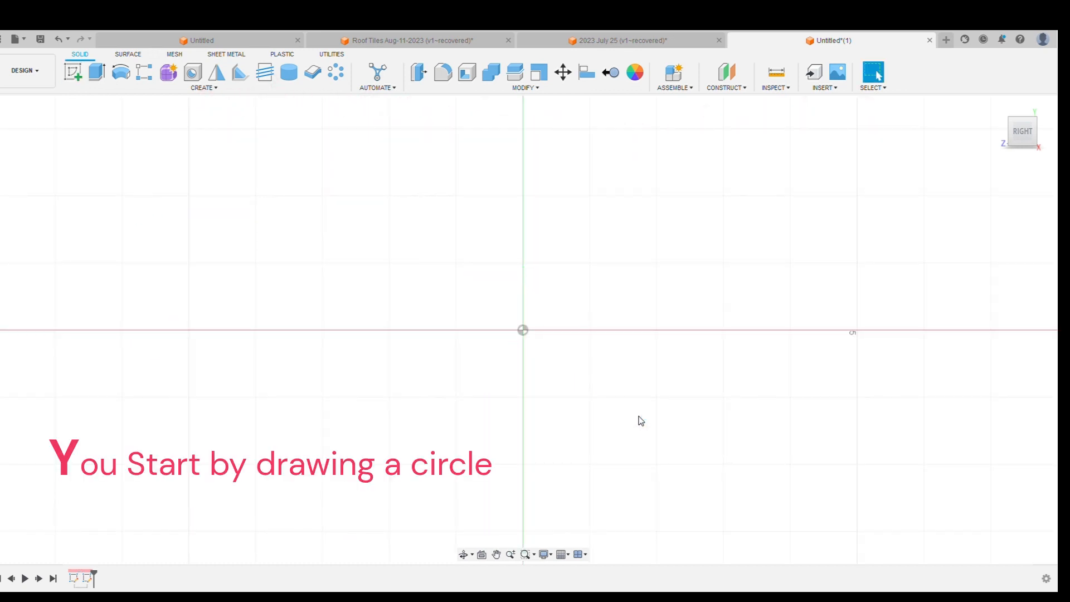
{"action": "left_click", "coordinate": [136, 88]}
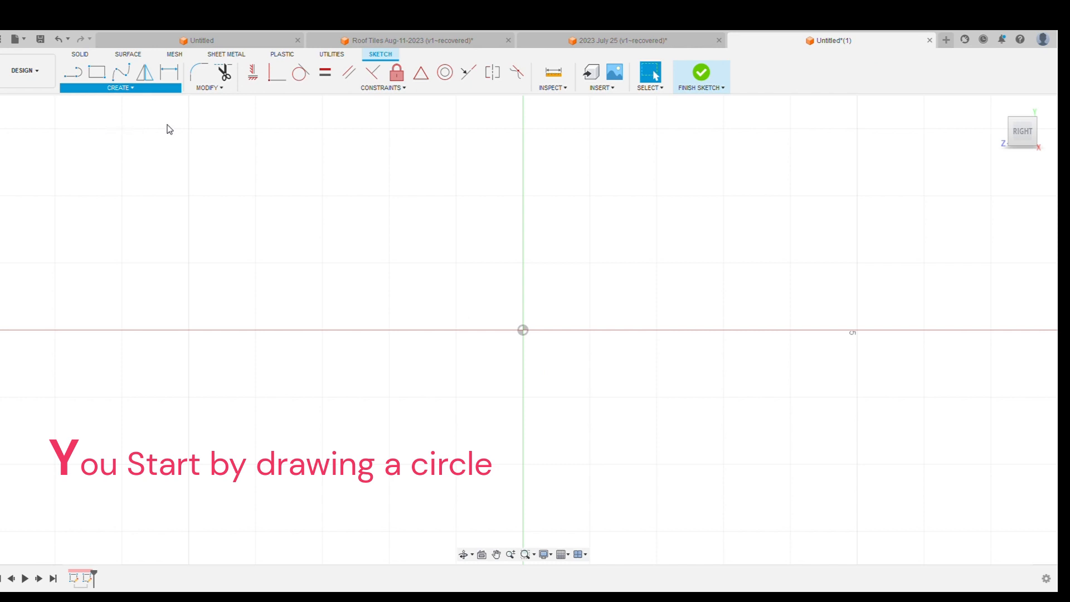
{"action": "left_click", "coordinate": [175, 124]}
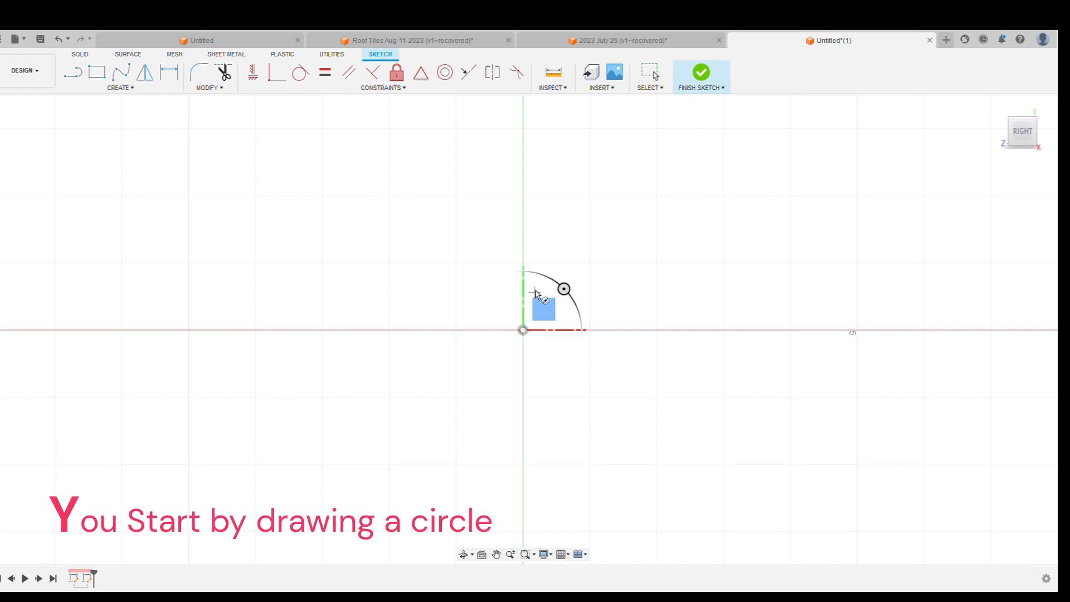
{"action": "middle_click_drag", "start_coordinate": [552, 275], "coordinate": [533, 469]}
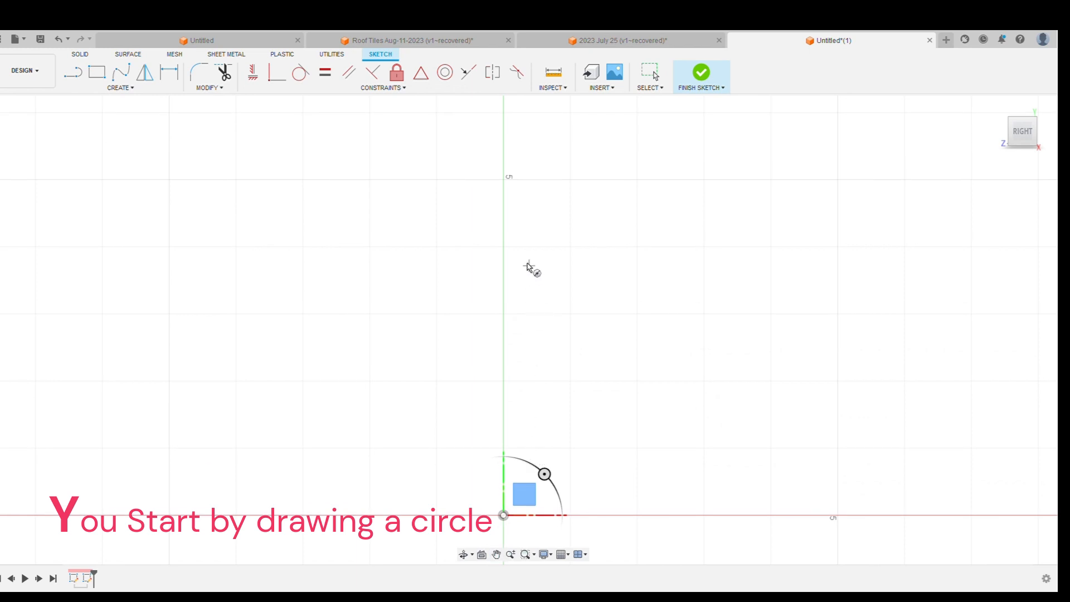
{"action": "middle_click_drag", "start_coordinate": [509, 251], "coordinate": [483, 317]}
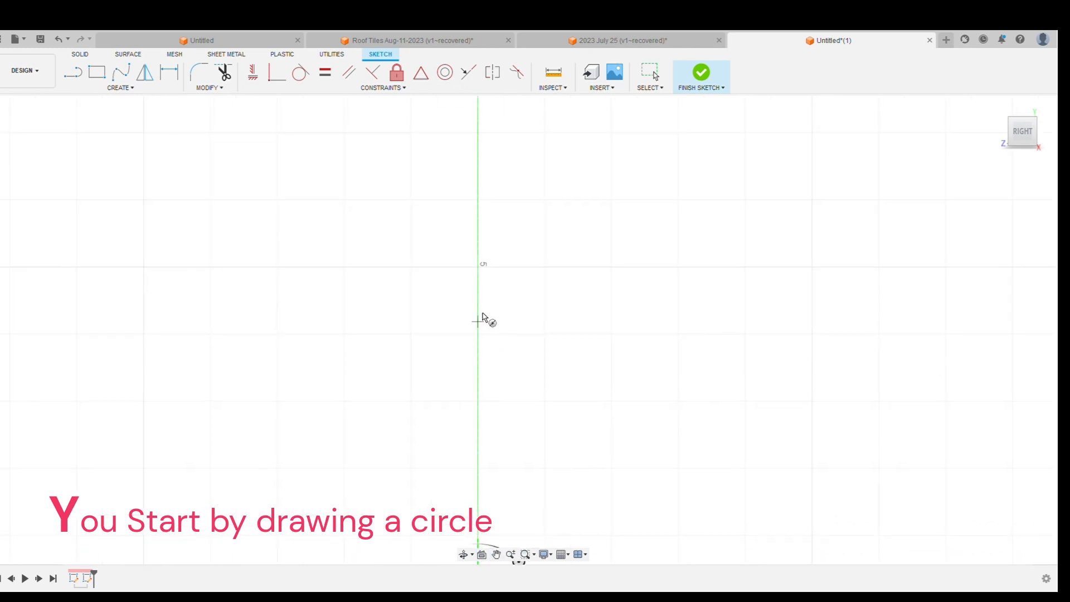
{"action": "left_click", "coordinate": [478, 267]}
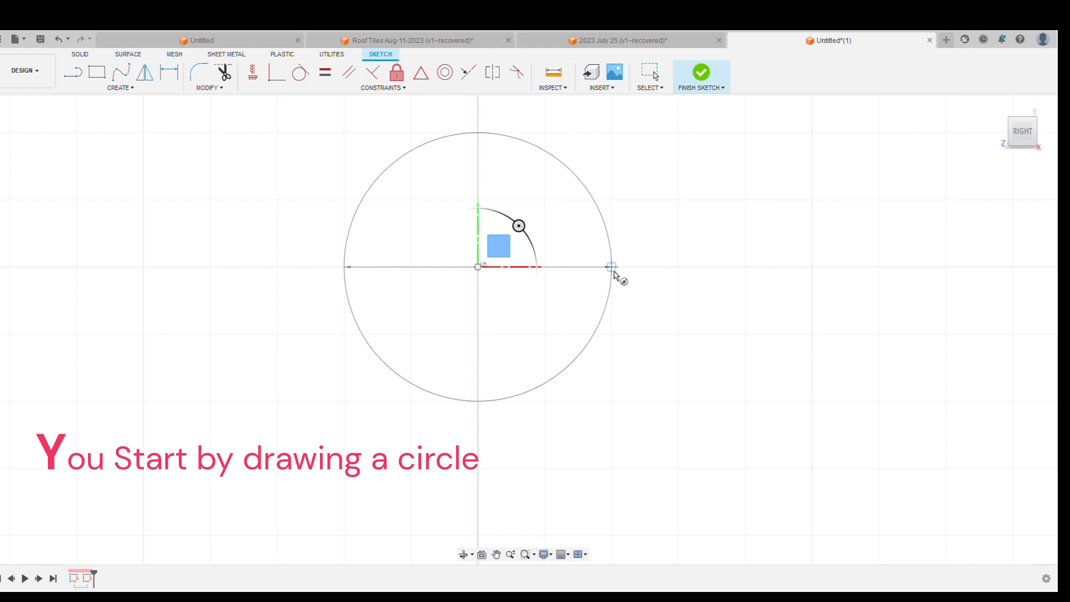
{"action": "left_click", "coordinate": [614, 272]}
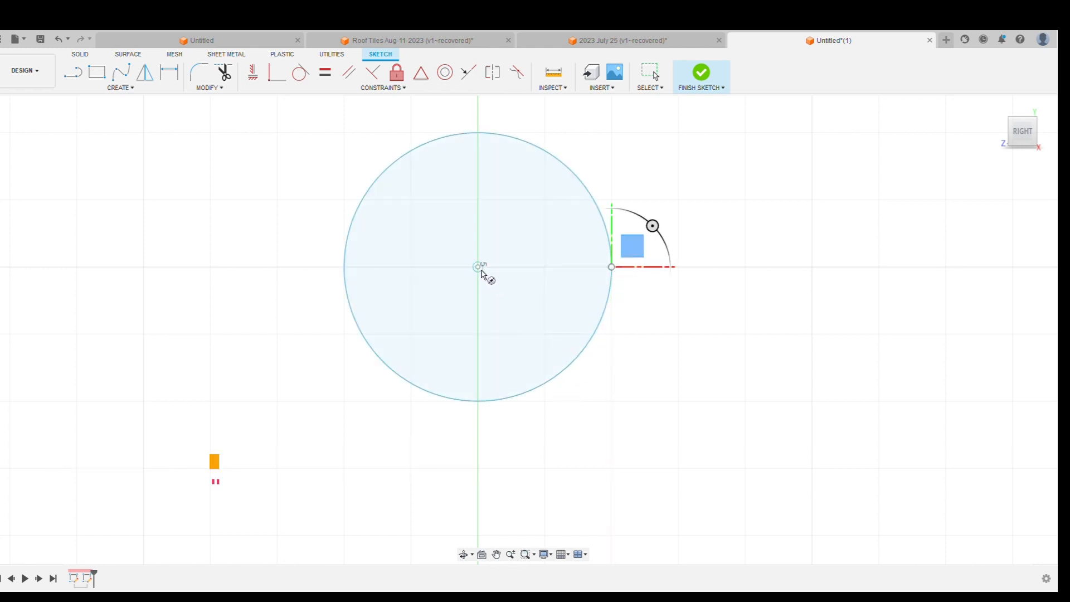
Draw a smaller concentric circle inside the first one, with a radius of one grid square
{"action": "left_click", "coordinate": [479, 267]}
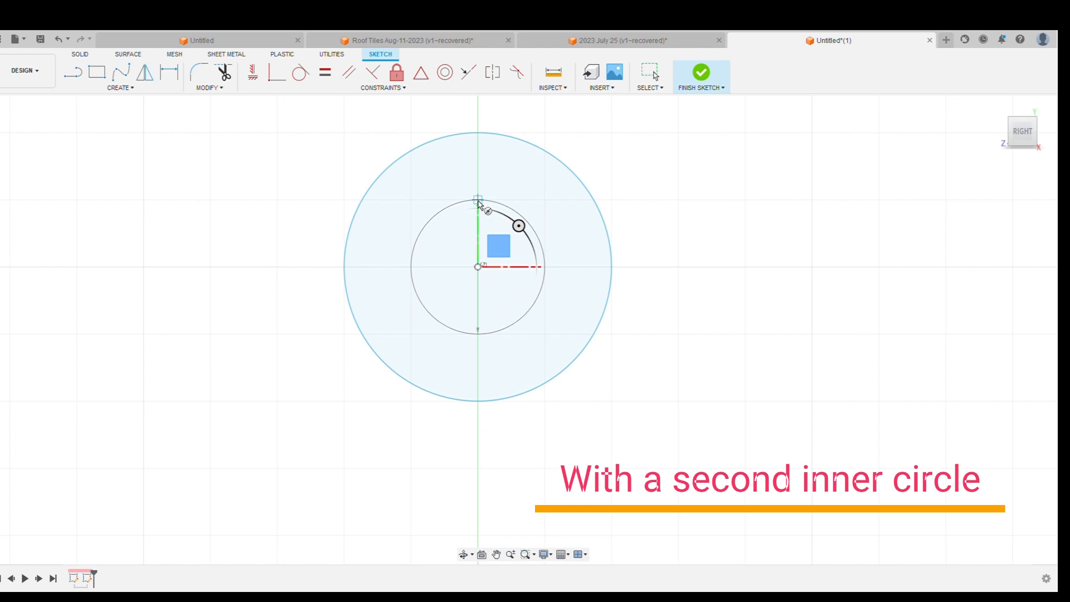
{"action": "left_click", "coordinate": [478, 200]}
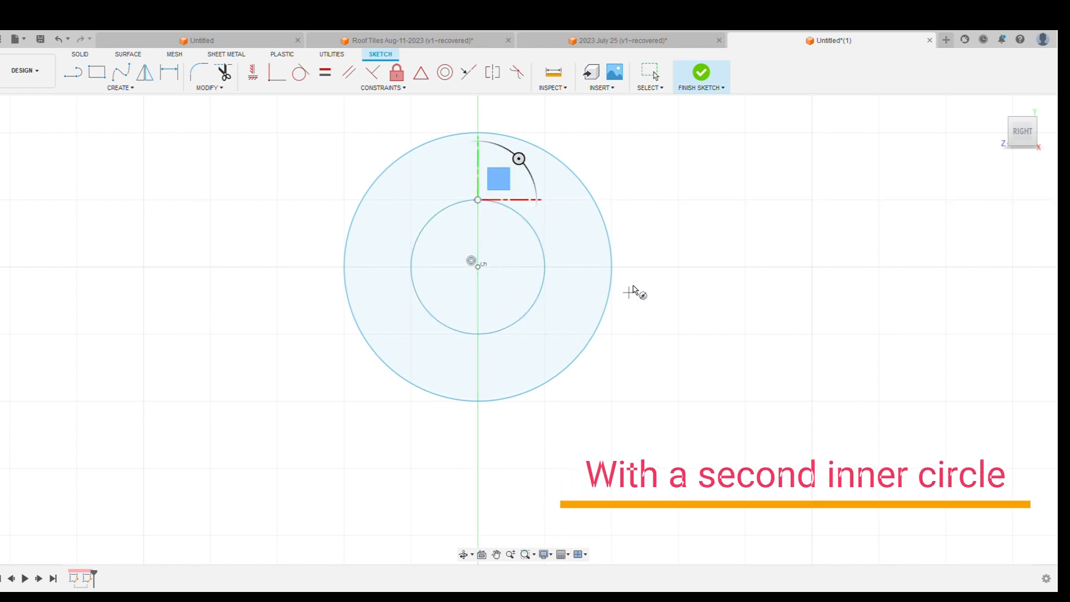
{"action": "key", "text": "Escape"}
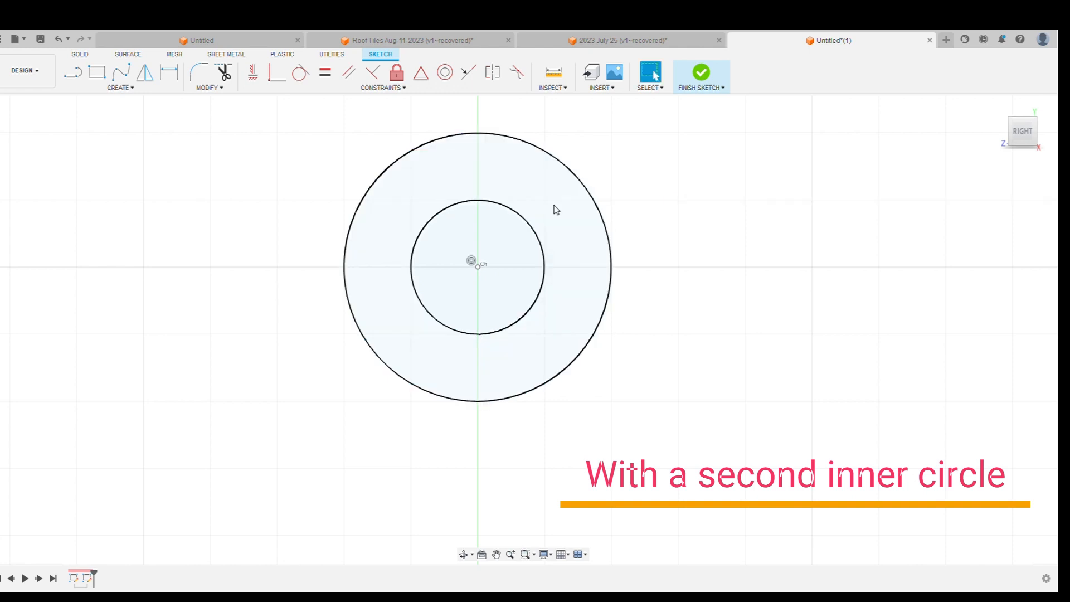
Draw a trapezoidal gear tooth with three lines at the top of the outer circle, straddling the vertical axis and tapering outward
{"action": "middle_click_drag", "start_coordinate": [576, 227], "coordinate": [576, 320]}
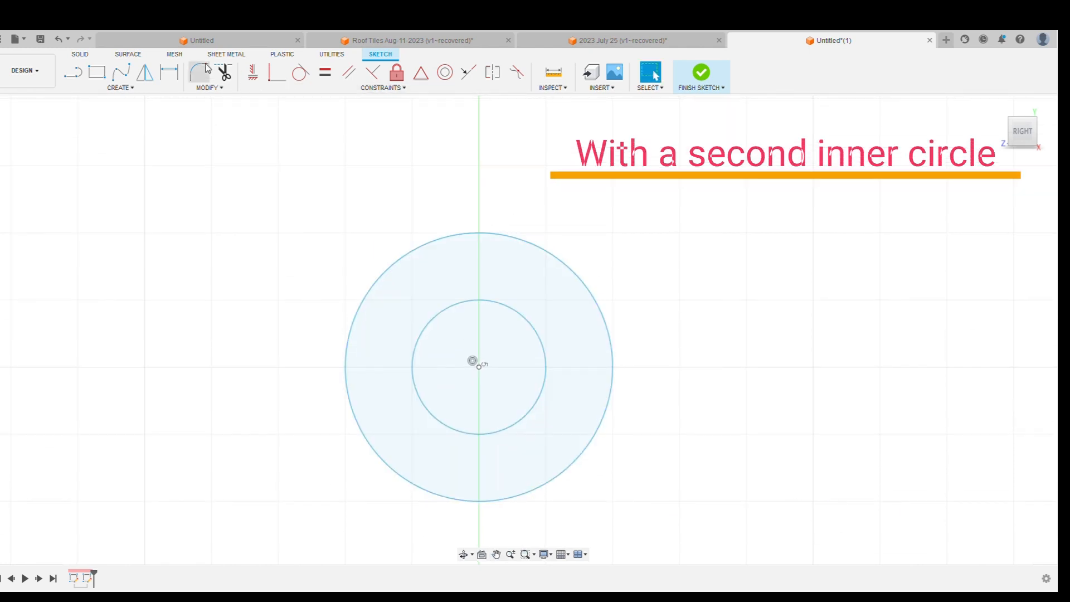
{"action": "left_click", "coordinate": [75, 80]}
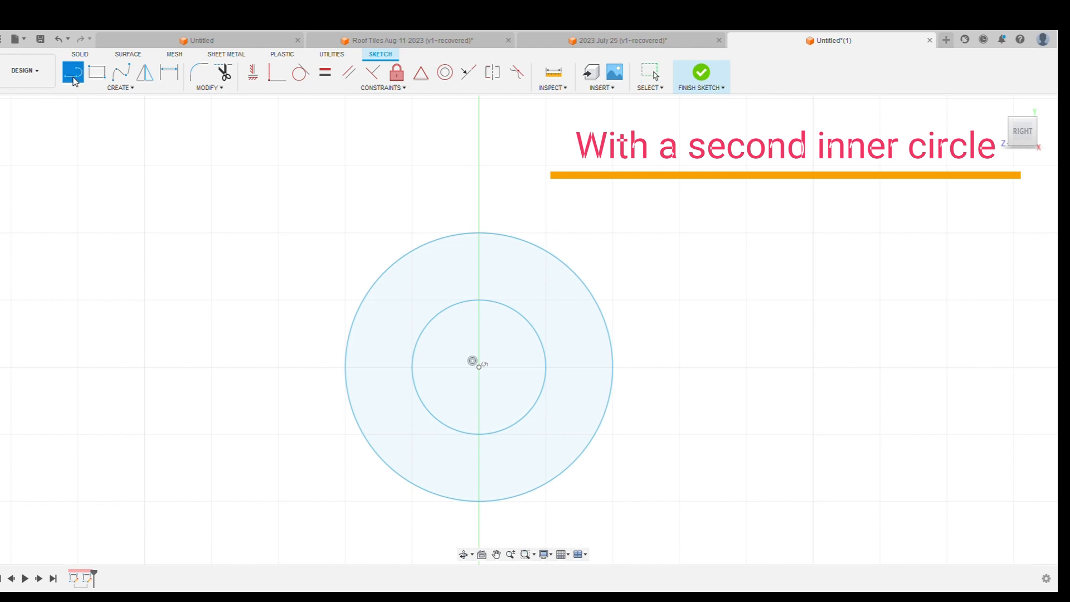
{"action": "left_click", "coordinate": [470, 233]}
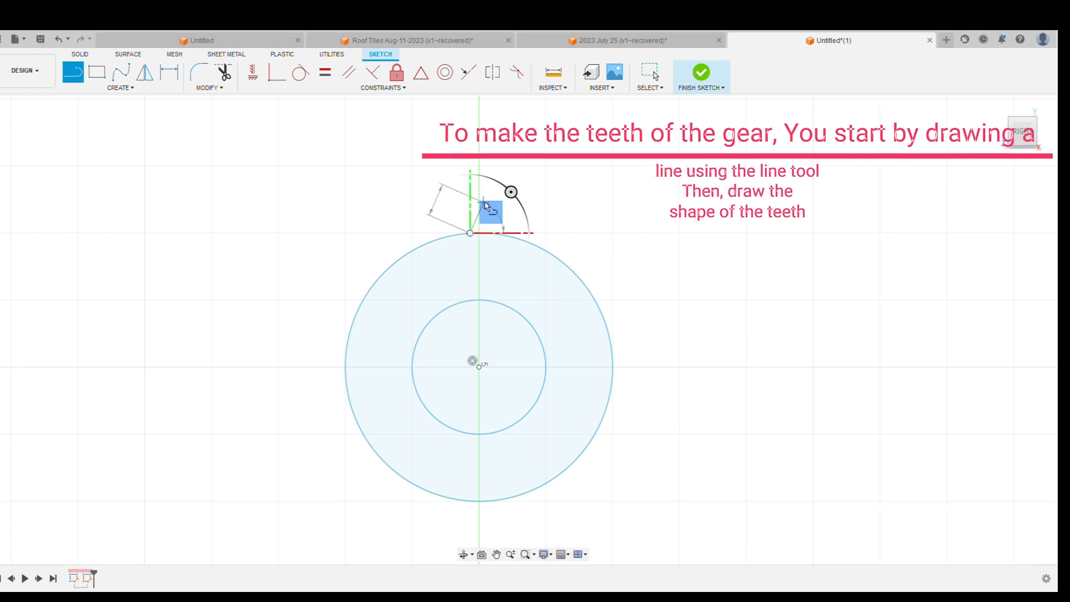
{"action": "scroll", "coordinate": [486, 208], "scroll_direction": "up", "scroll_amount": 2}
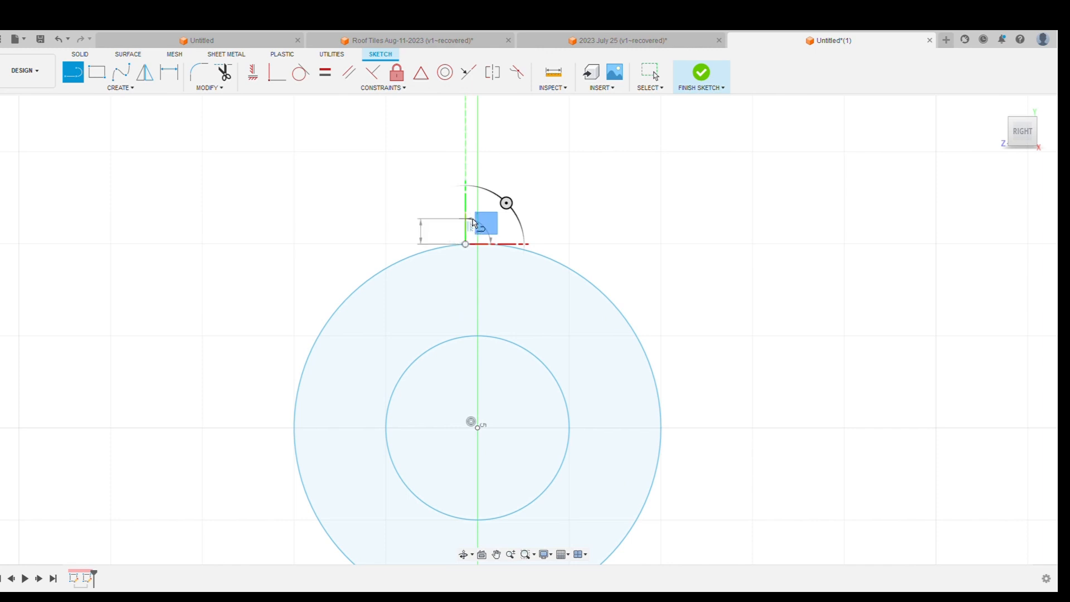
{"action": "scroll", "coordinate": [474, 222], "scroll_direction": "up", "scroll_amount": 5}
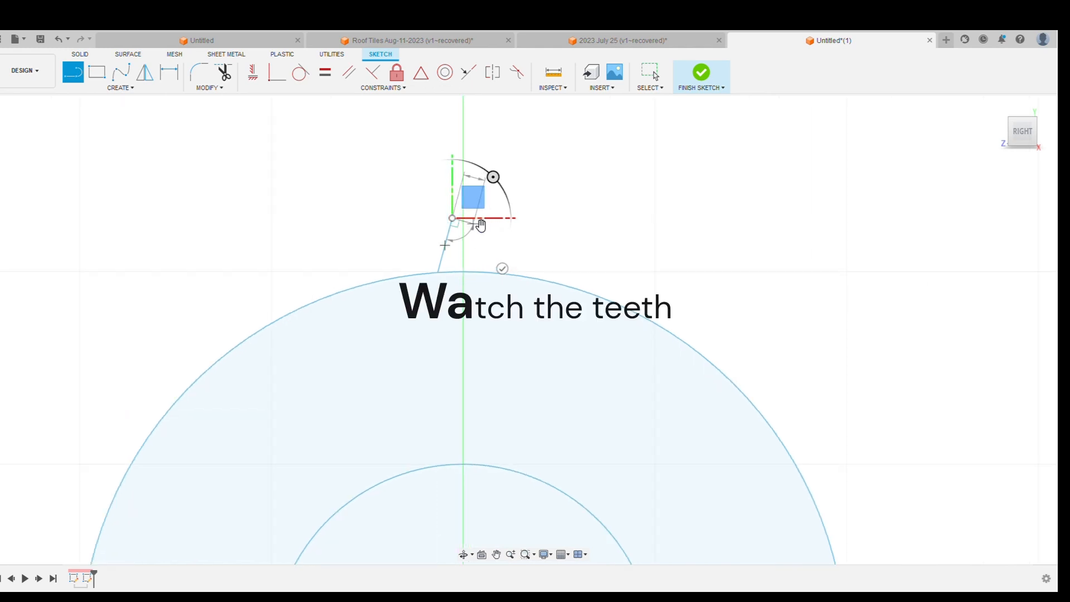
{"action": "scroll", "coordinate": [484, 220], "scroll_direction": "up", "scroll_amount": 3}
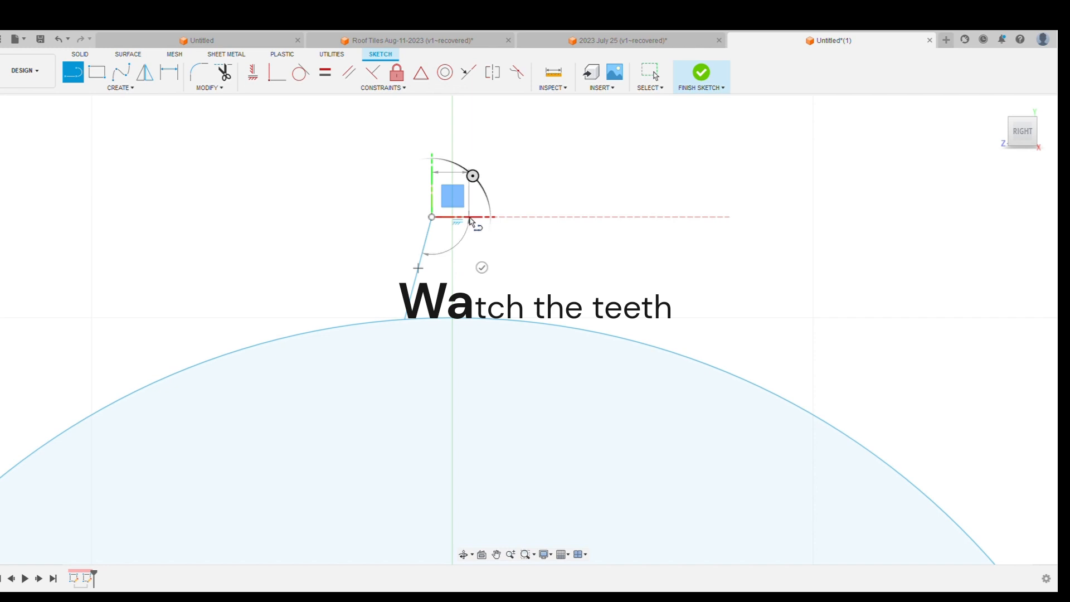
{"action": "left_click", "coordinate": [470, 219]}
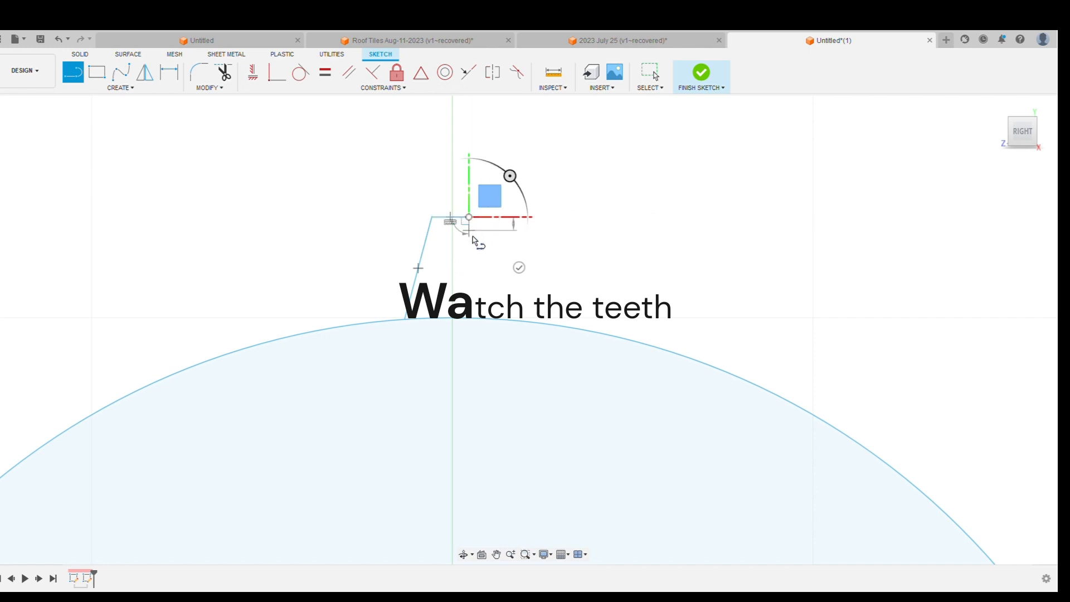
{"action": "left_click", "coordinate": [489, 321]}
{"action": "key", "text": "Escape"}
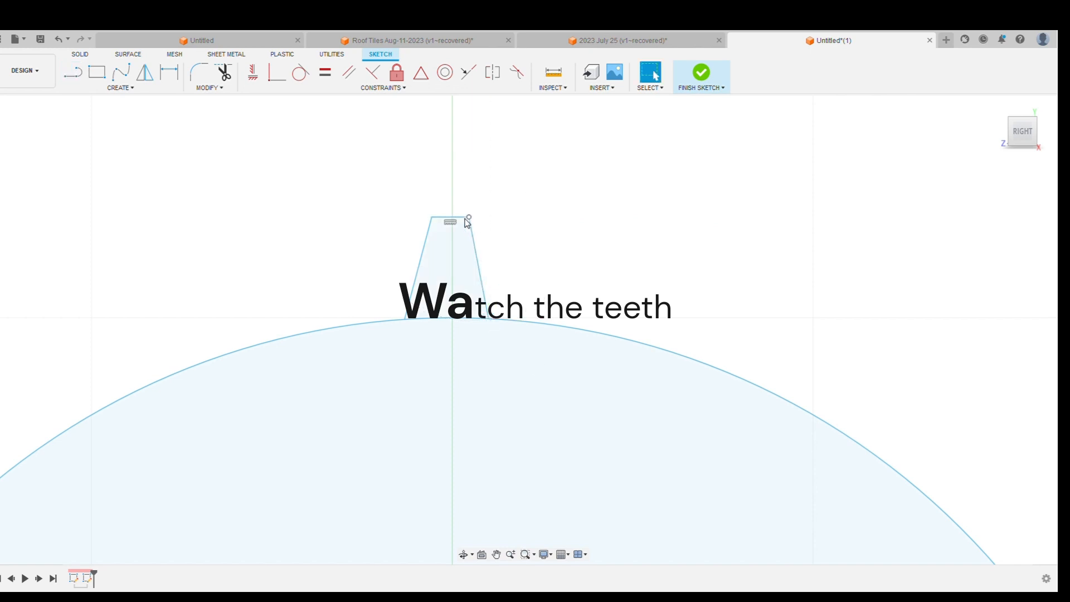
Lower the tooth's top edge to about a third of its height and shift the tooth slightly sideways to centre it on the vertical axis
{"action": "left_click_drag", "start_coordinate": [456, 220], "coordinate": [458, 287]}
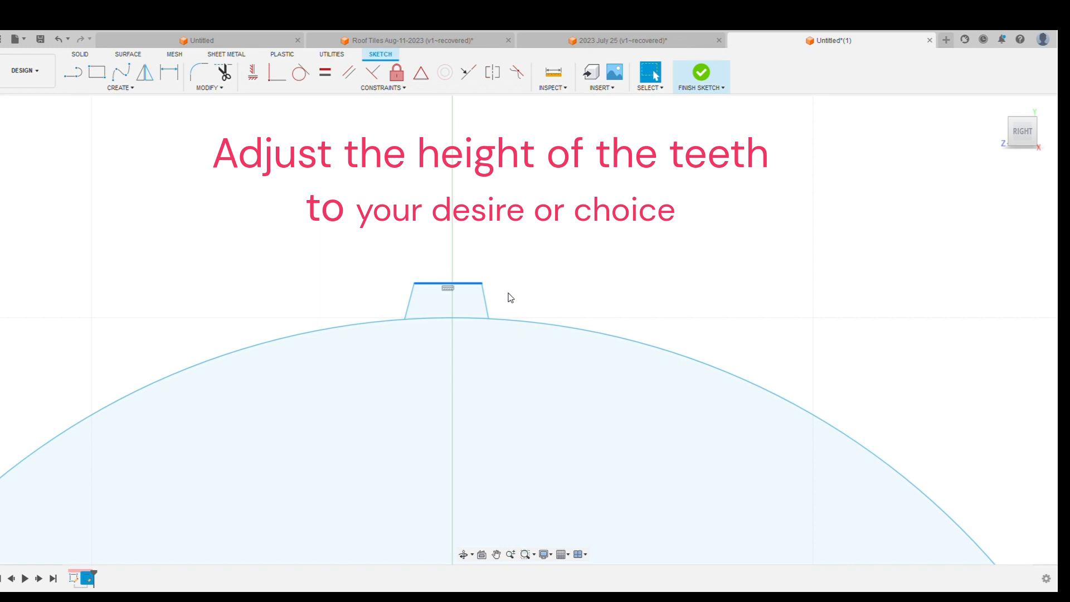
{"action": "left_click", "coordinate": [415, 300]}
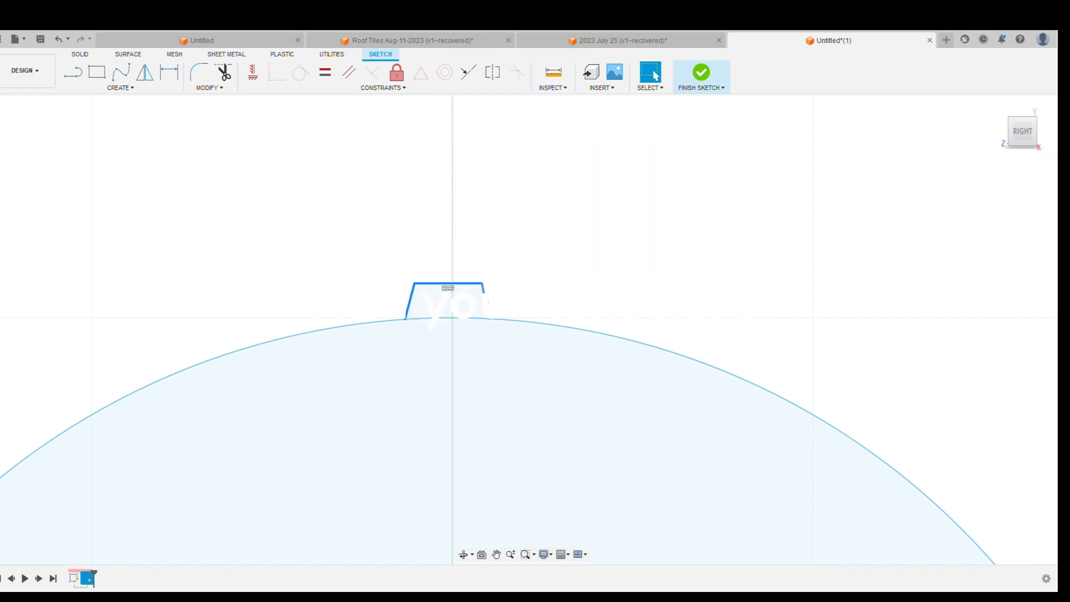
{"action": "key", "text": "m"}
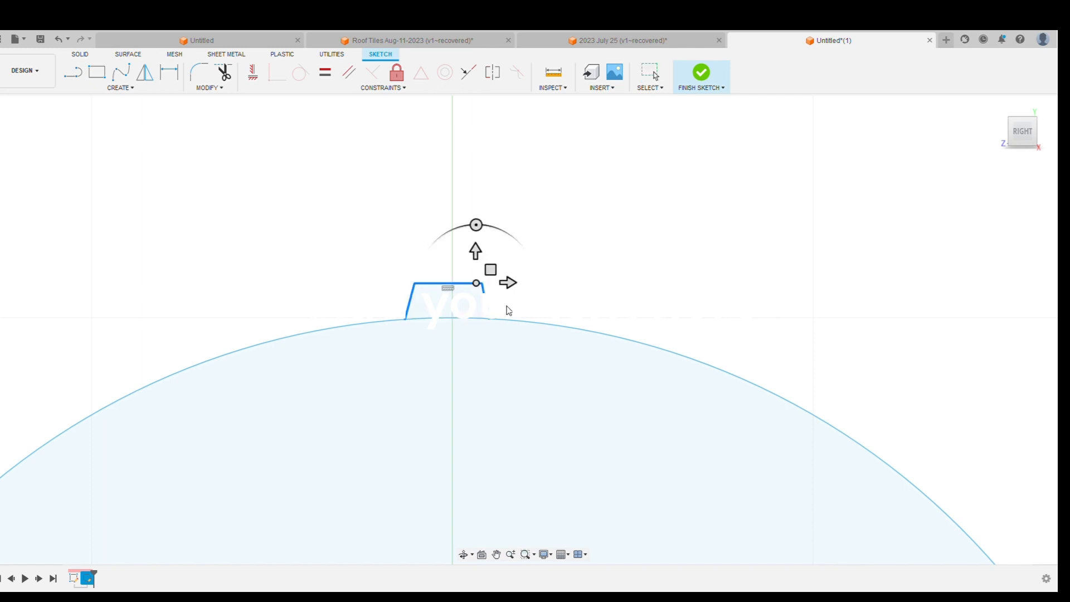
{"action": "left_click_drag", "start_coordinate": [509, 285], "coordinate": [516, 292]}
{"action": "key", "text": "Return"}
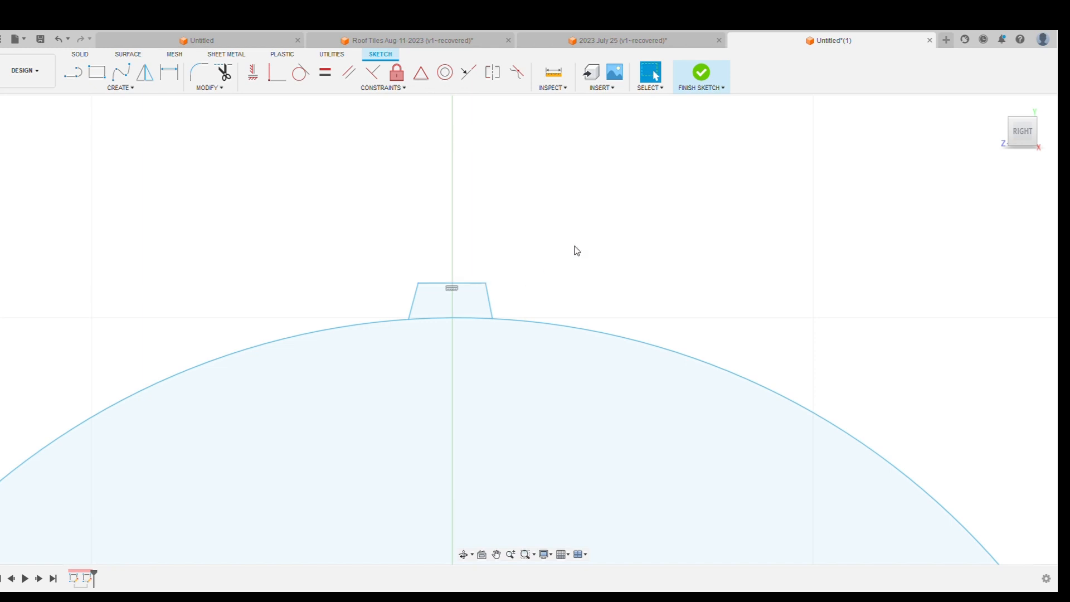
Set up a circular sketch pattern of the tooth profile, using the outer circle as the pattern's centre reference
{"action": "left_click", "coordinate": [223, 72]}
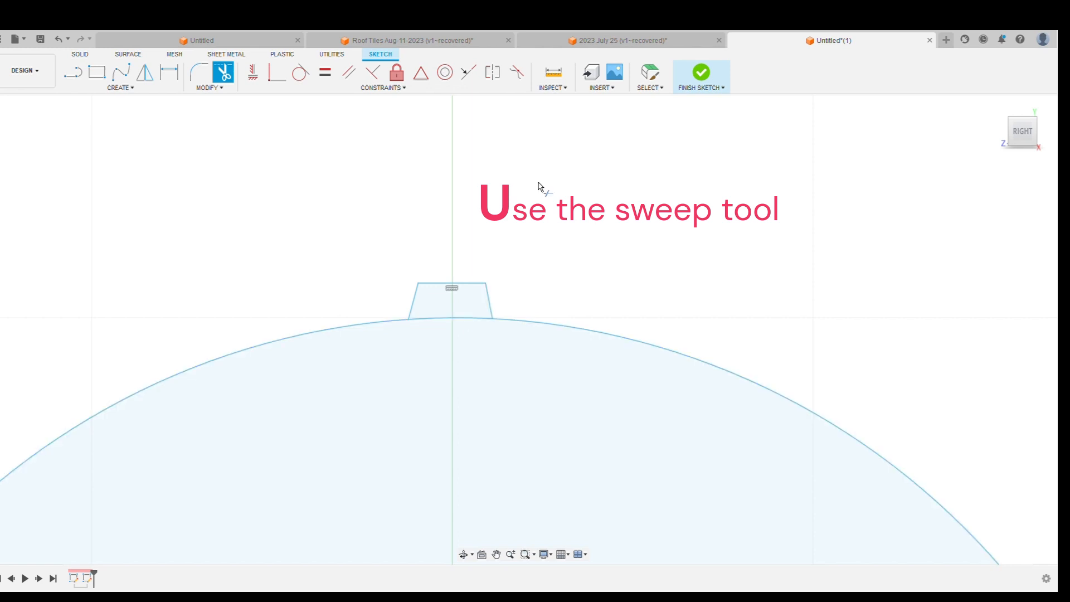
{"action": "key", "text": "Escape"}
{"action": "mouse_move", "coordinate": [543, 219]}
{"action": "left_mouse_down"}
{"action": "mouse_move", "coordinate": [521, 253]}
{"action": "mouse_move", "coordinate": [364, 303]}
{"action": "left_mouse_up"}
{"action": "scroll", "coordinate": [478, 236], "scroll_direction": "down", "scroll_amount": 6}
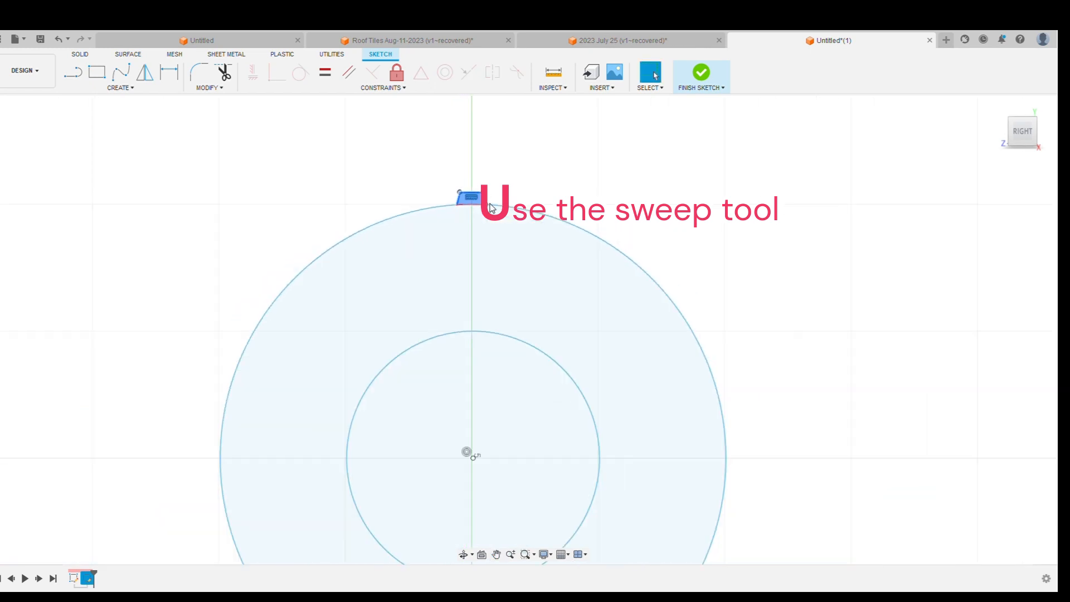
{"action": "scroll", "coordinate": [491, 207], "scroll_direction": "down", "scroll_amount": 2}
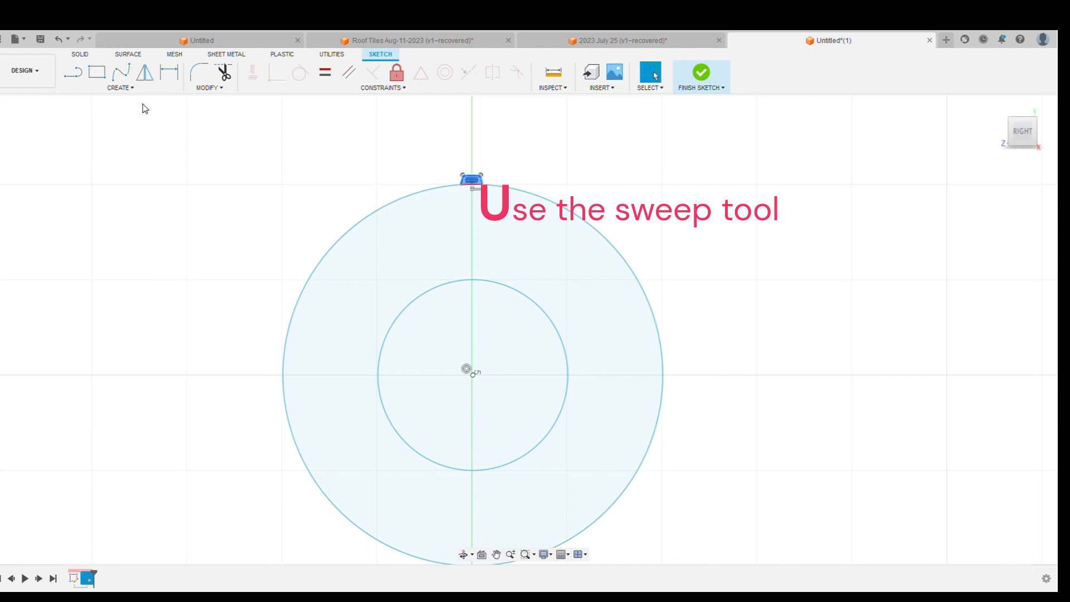
{"action": "left_click", "coordinate": [115, 238]}
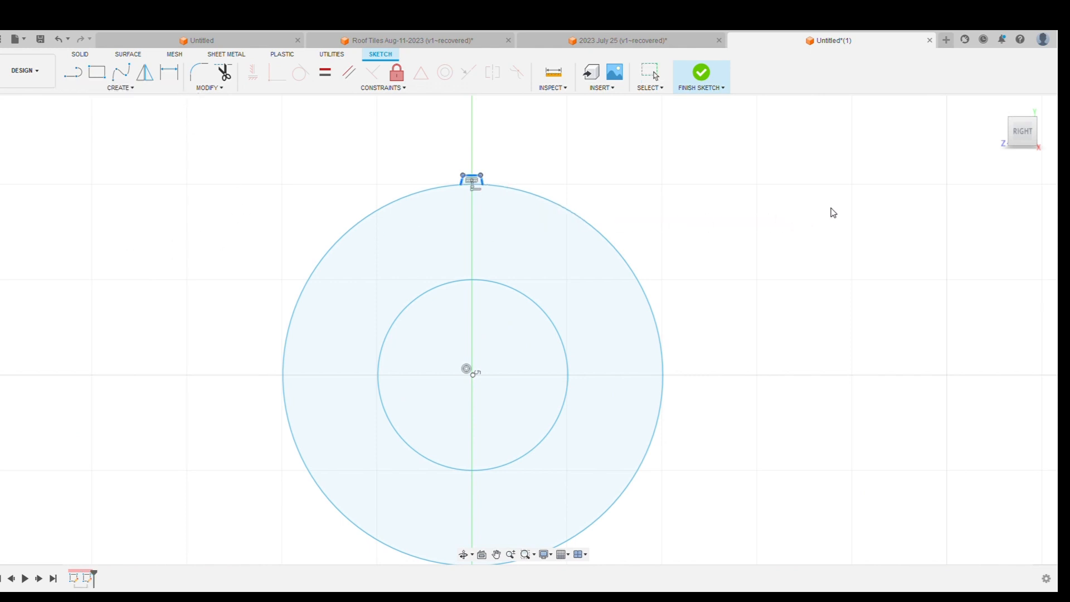
{"action": "left_click", "coordinate": [528, 196]}
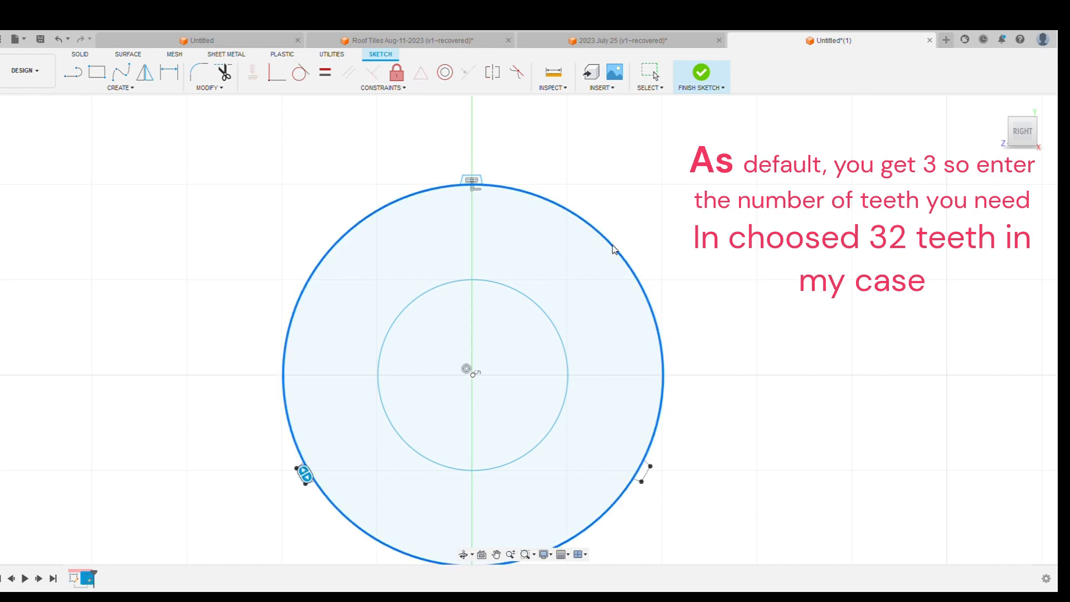
Try several different tooth counts for the circular pattern to compare the tooth spacing around the outer circle
{"action": "type", "text": "32"}
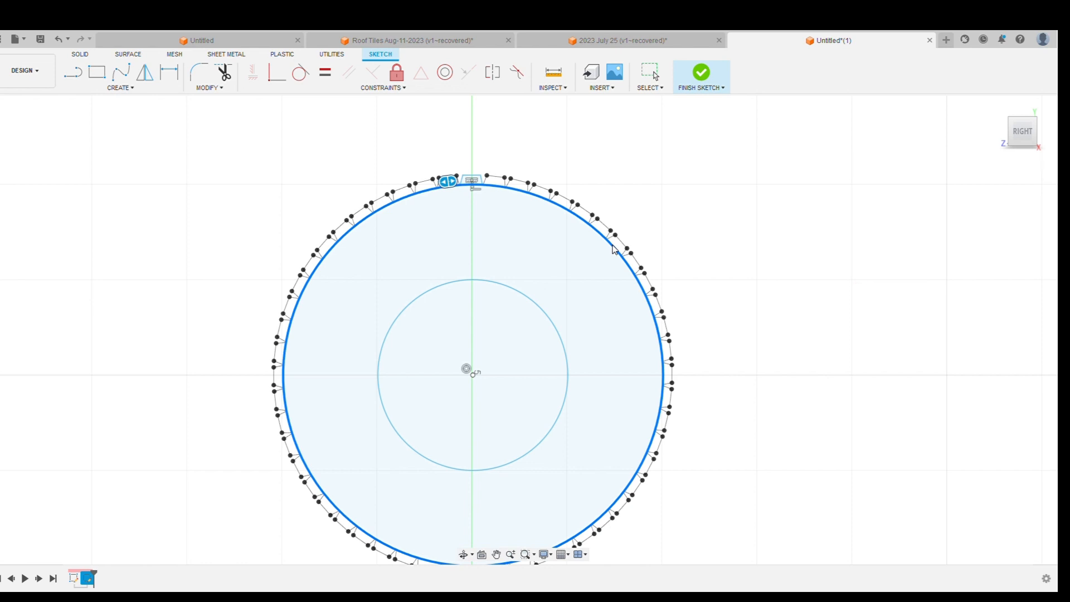
{"action": "type", "text": "4"}
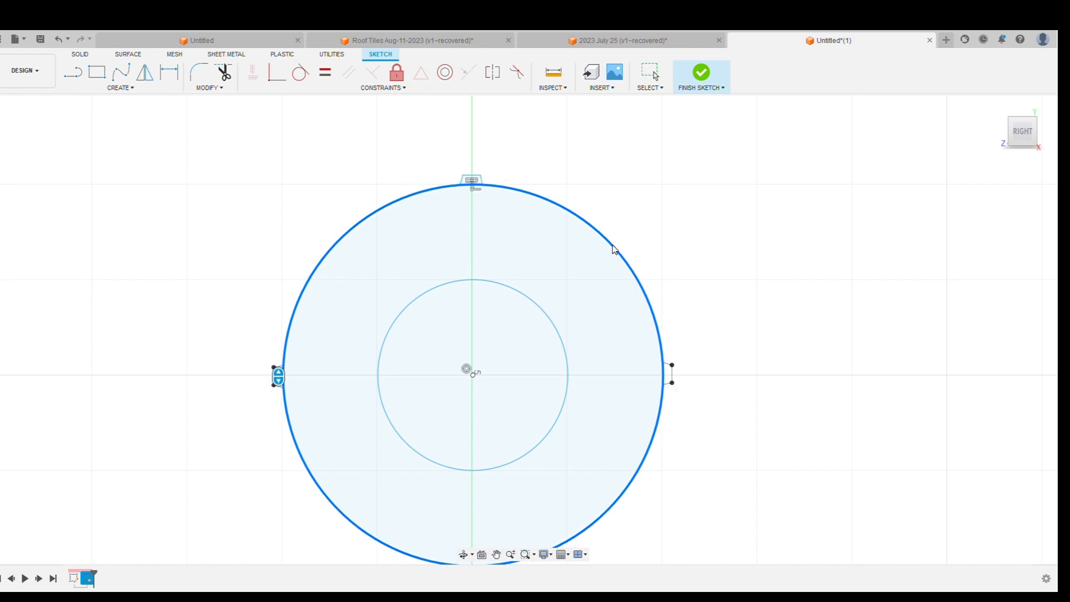
{"action": "type", "text": "6"}
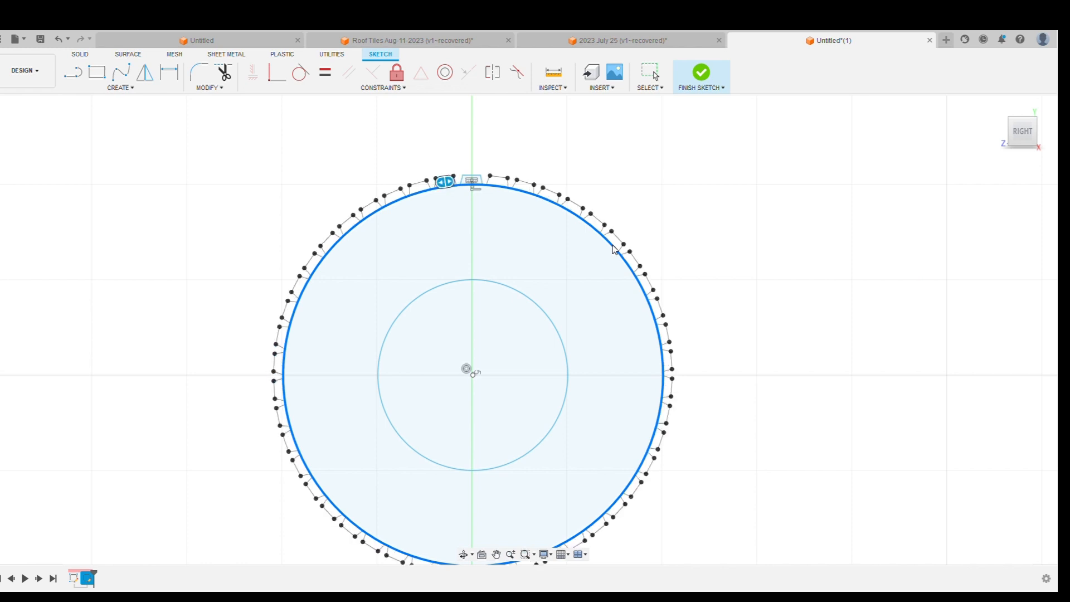
{"action": "key", "text": "BackSpace"}
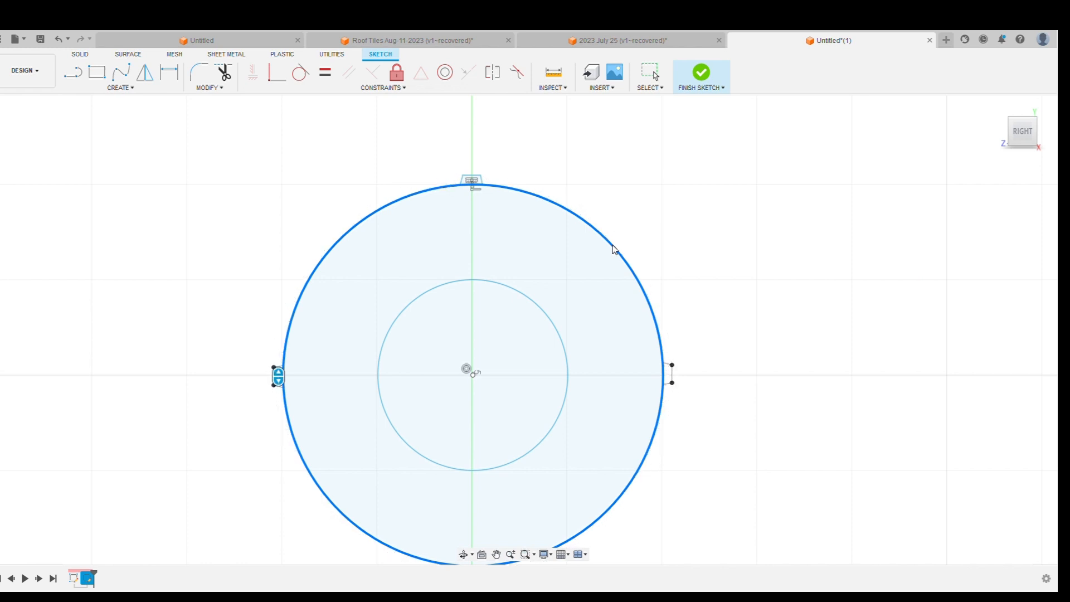
{"action": "type", "text": "2"}
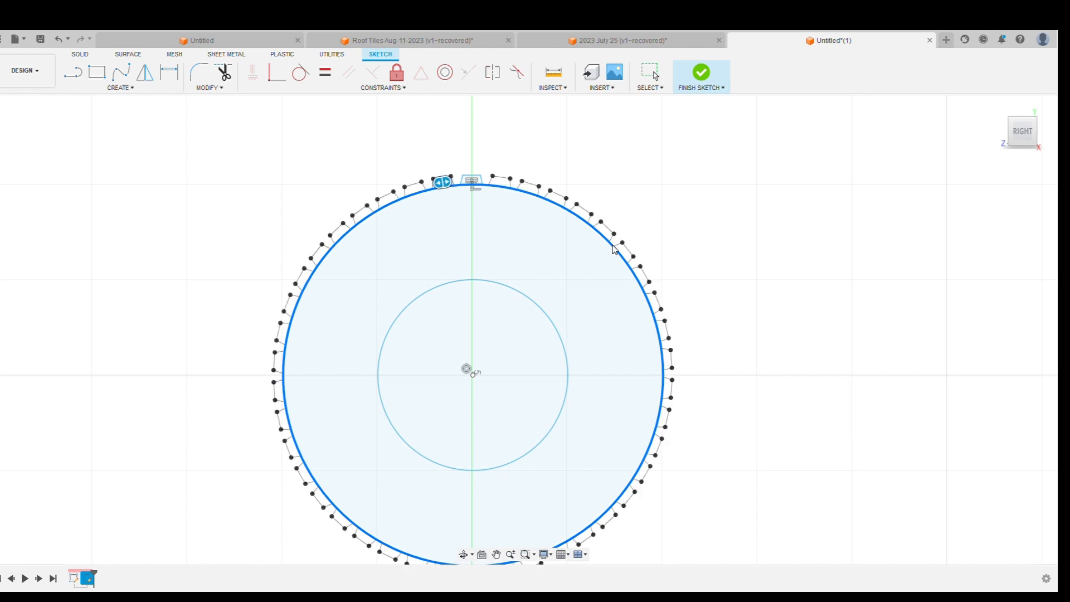
{"action": "key", "text": "BackSpace"}
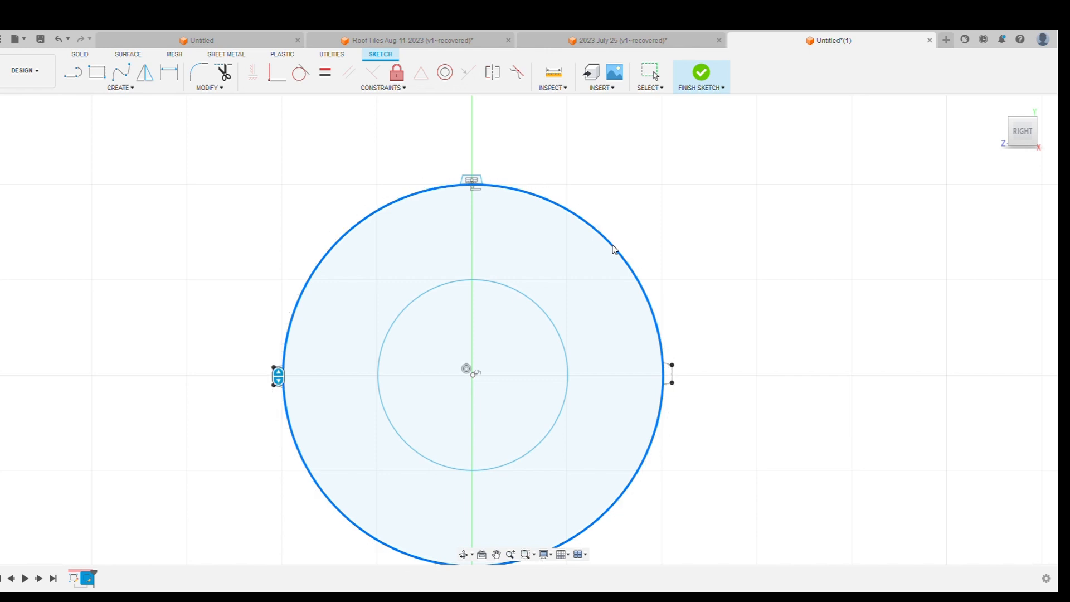
{"action": "type", "text": "22"}
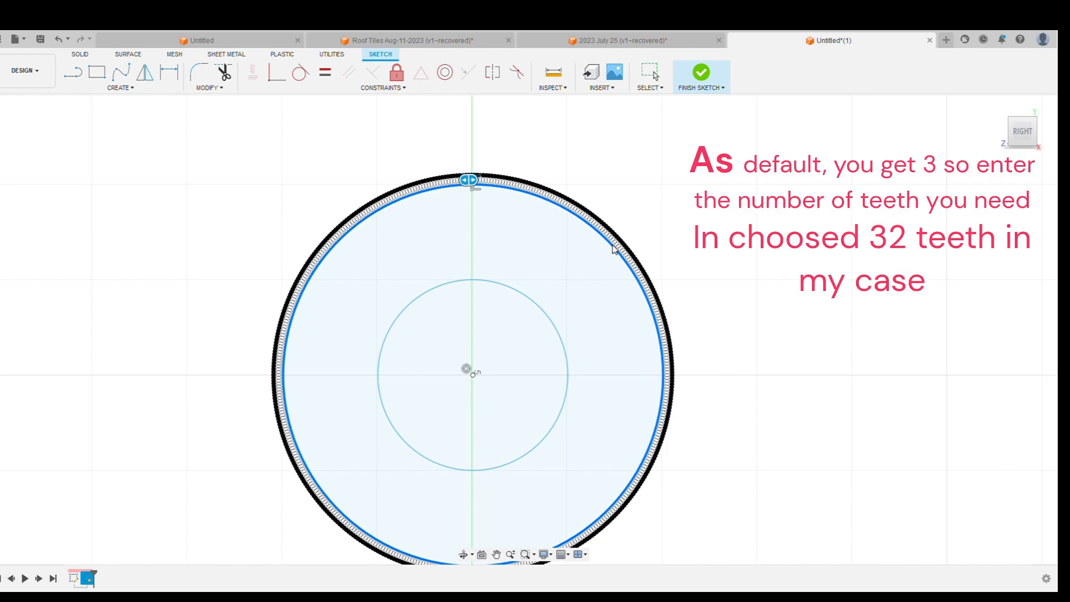
{"action": "key", "text": "BackSpace"}
{"action": "key", "text": "BackSpace"}
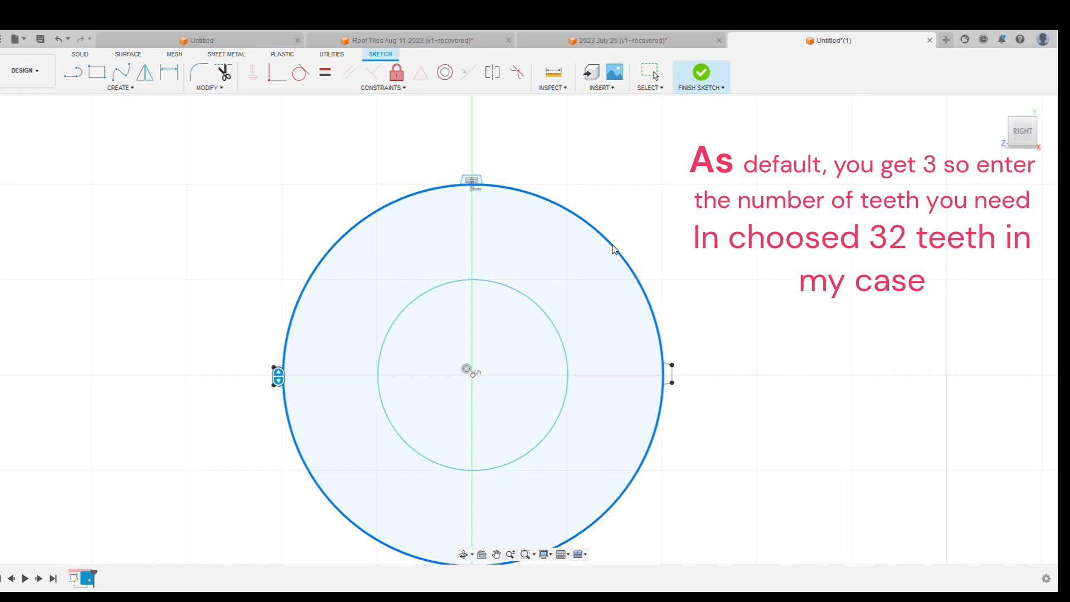
{"action": "type", "text": "2"}
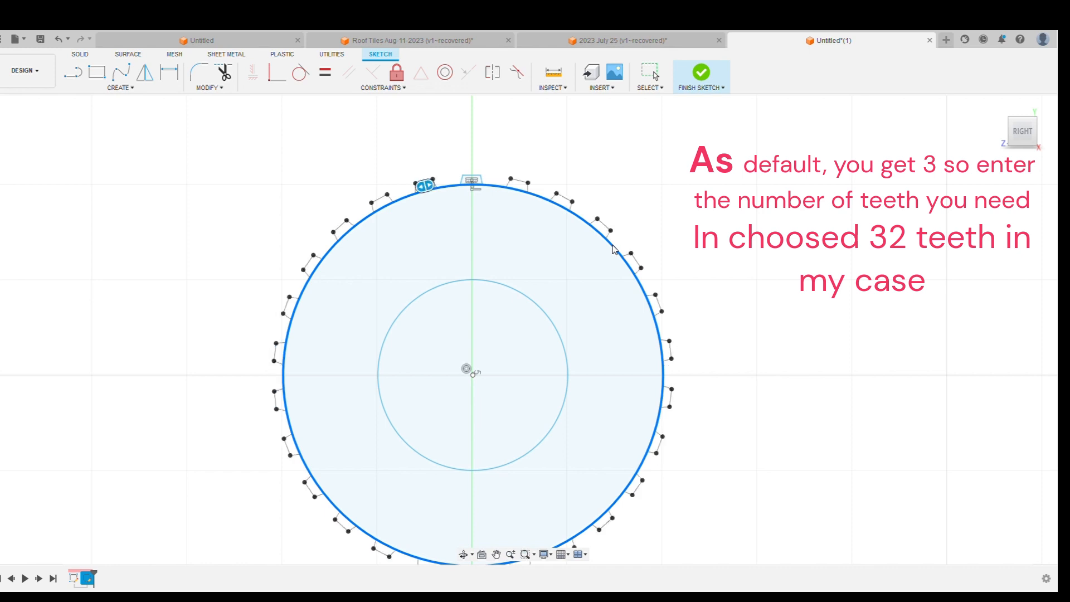
{"action": "key", "text": "BackSpace"}
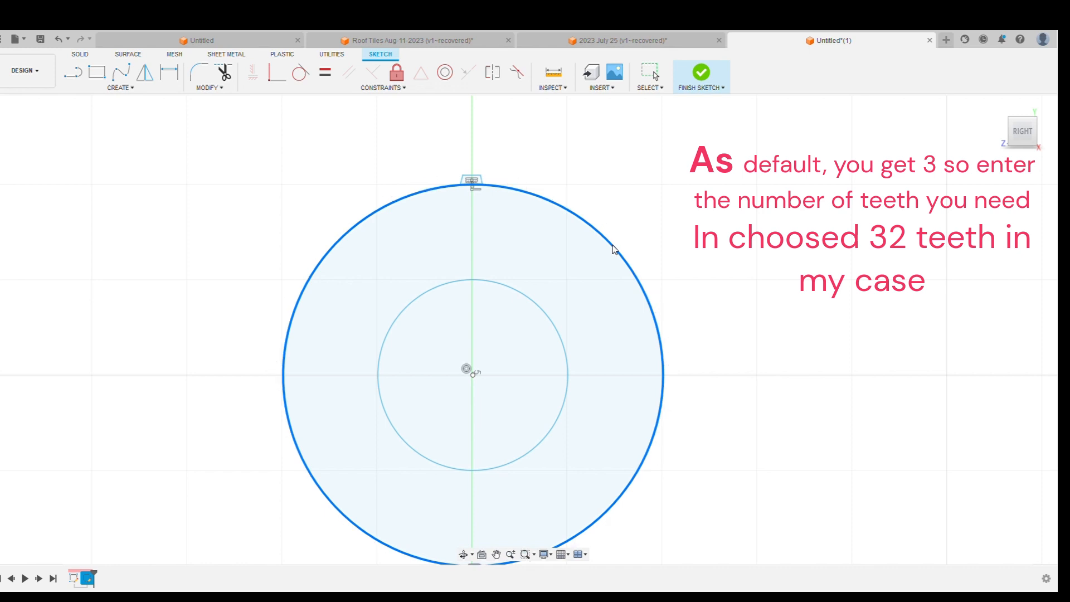
{"action": "type", "text": "2"}
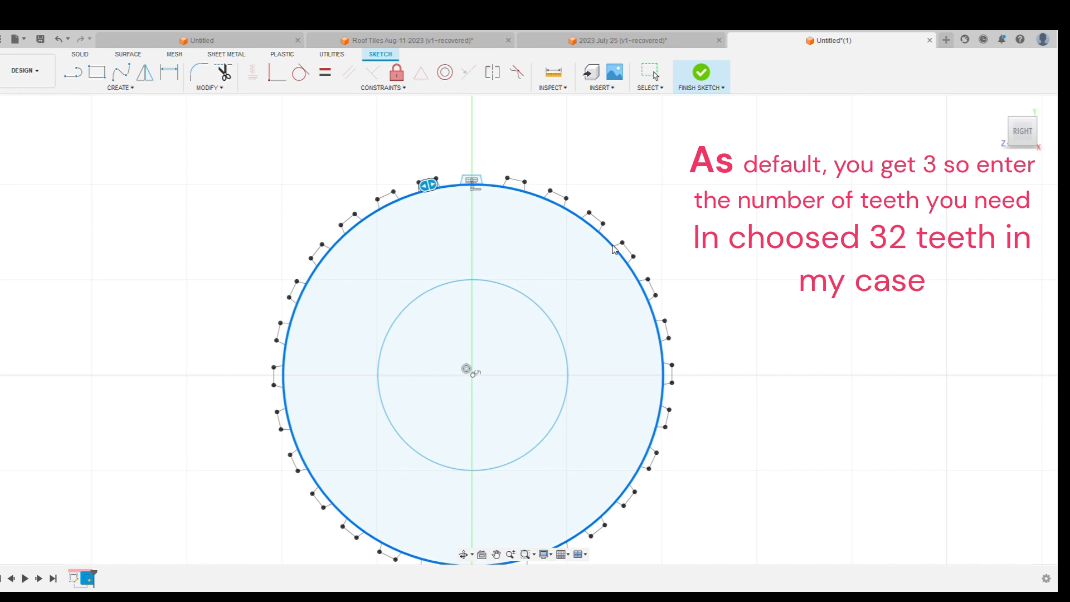
{"action": "key", "text": "BackSpace"}
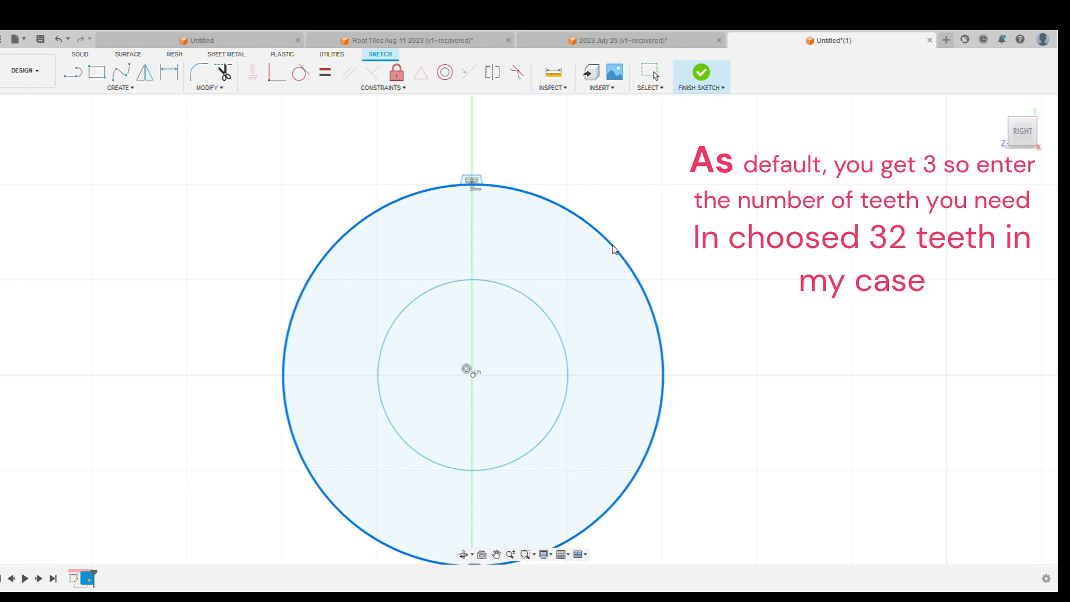
{"action": "type", "text": "32"}
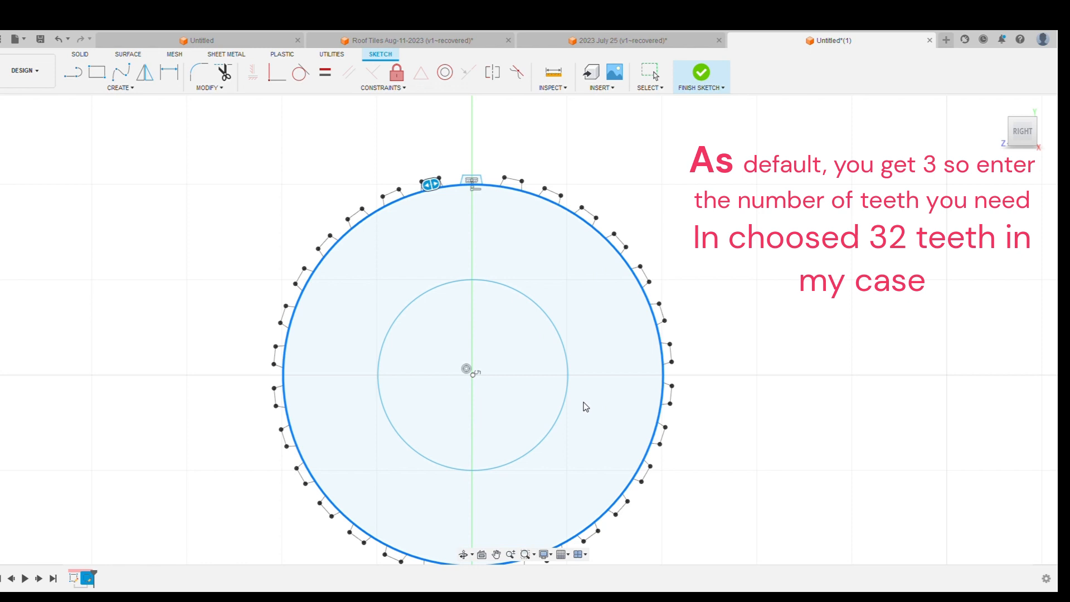
{"action": "mouse_move", "coordinate": [584, 402]}
{"action": "left_mouse_down"}
{"action": "mouse_move", "coordinate": [575, 264]}
{"action": "mouse_move", "coordinate": [592, 435]}
{"action": "mouse_move", "coordinate": [580, 423]}
{"action": "left_mouse_up"}
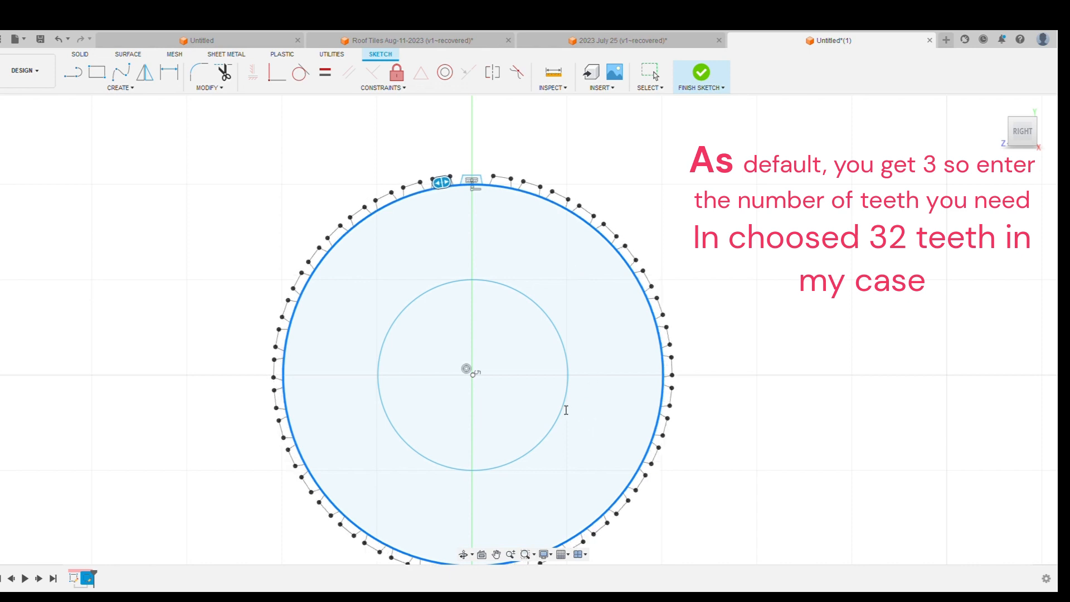
Set the circular pattern's quantity to 32 teeth and apply the pattern
{"action": "type", "text": "30"}
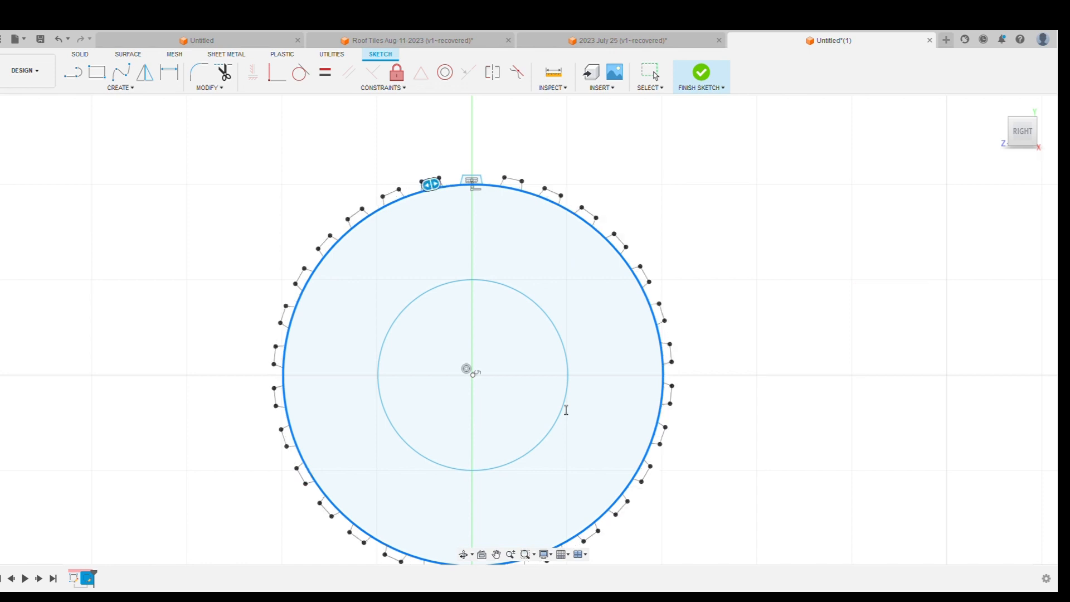
{"action": "key", "text": "BackSpace"}
{"action": "type", "text": "2"}
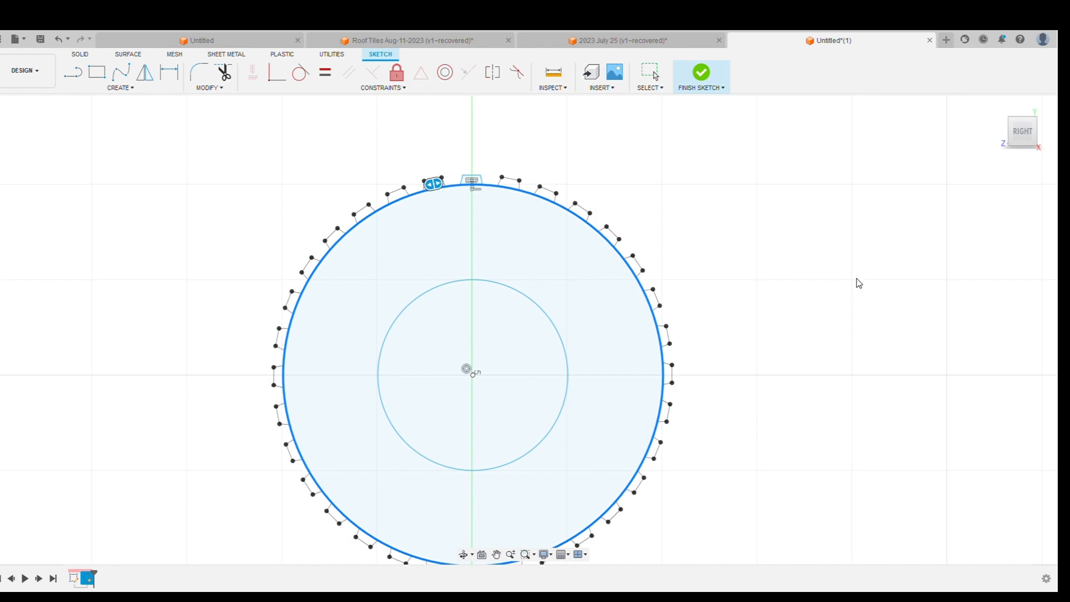
{"action": "key", "text": "Return"}
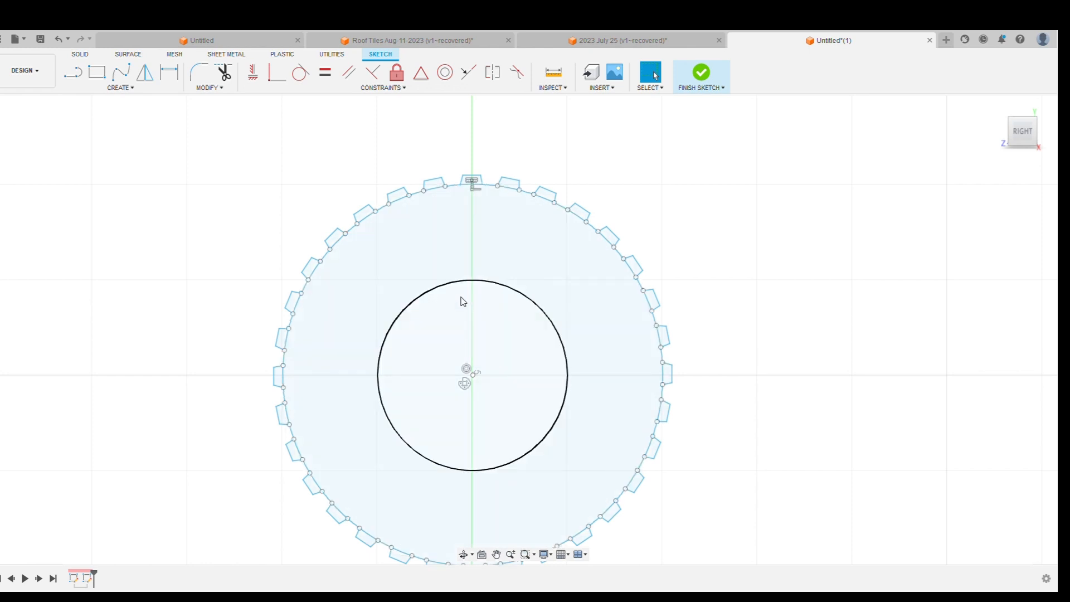
Trim the outer circle's arcs beneath the six uppermost teeth, from upper left across the vertical axis to upper right
{"action": "left_click", "coordinate": [229, 74]}
{"action": "scroll", "coordinate": [394, 267], "scroll_direction": "up", "scroll_amount": 3}
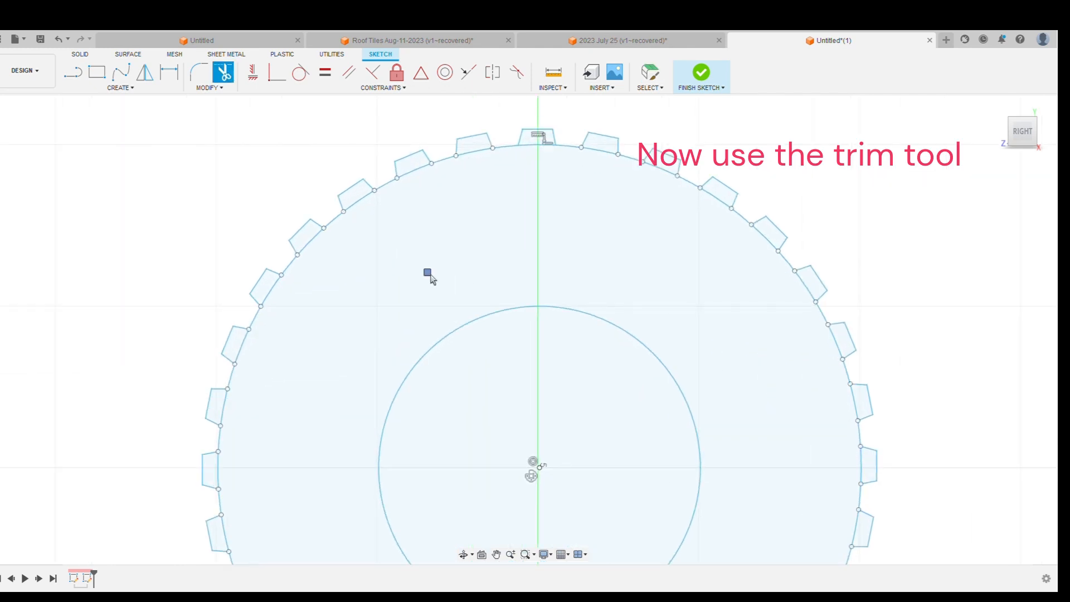
{"action": "left_click", "coordinate": [368, 209]}
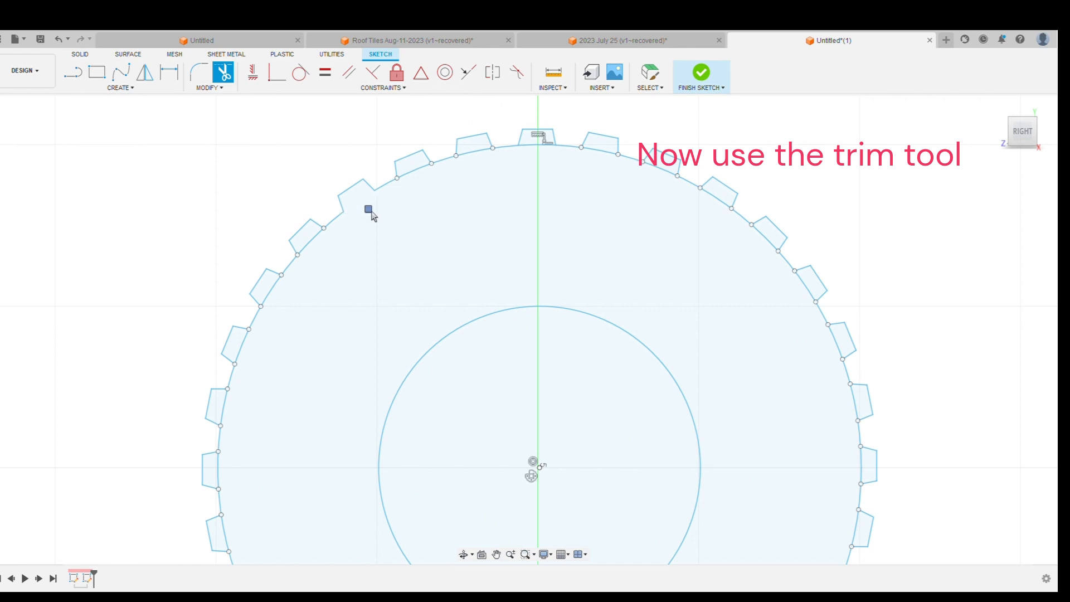
{"action": "left_click", "coordinate": [421, 172]}
{"action": "left_click", "coordinate": [481, 165]}
{"action": "left_click", "coordinate": [543, 148]}
{"action": "left_click", "coordinate": [602, 152]}
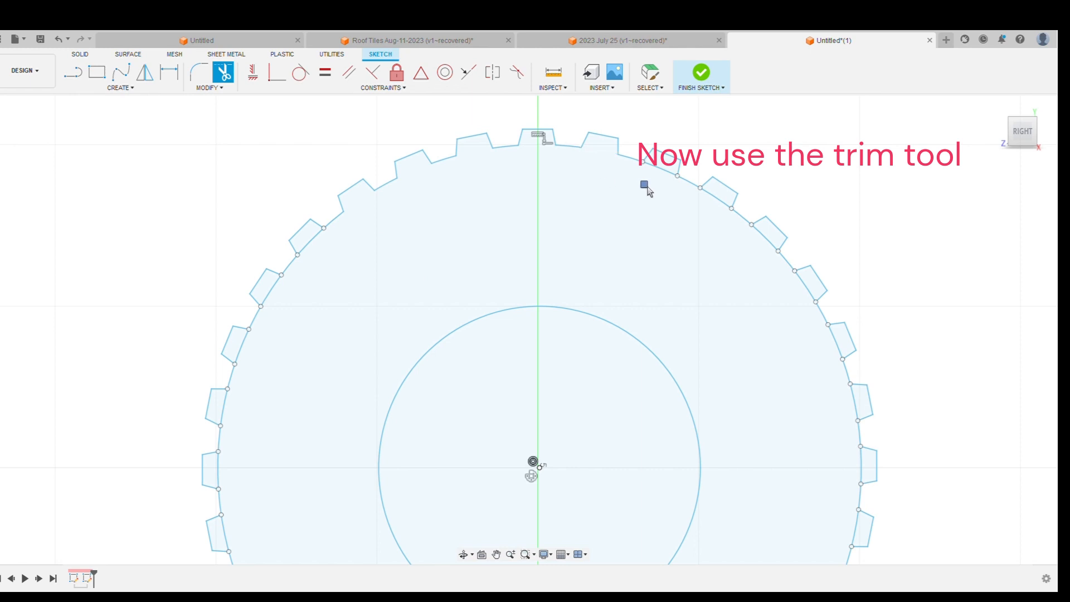
{"action": "left_click", "coordinate": [669, 176]}
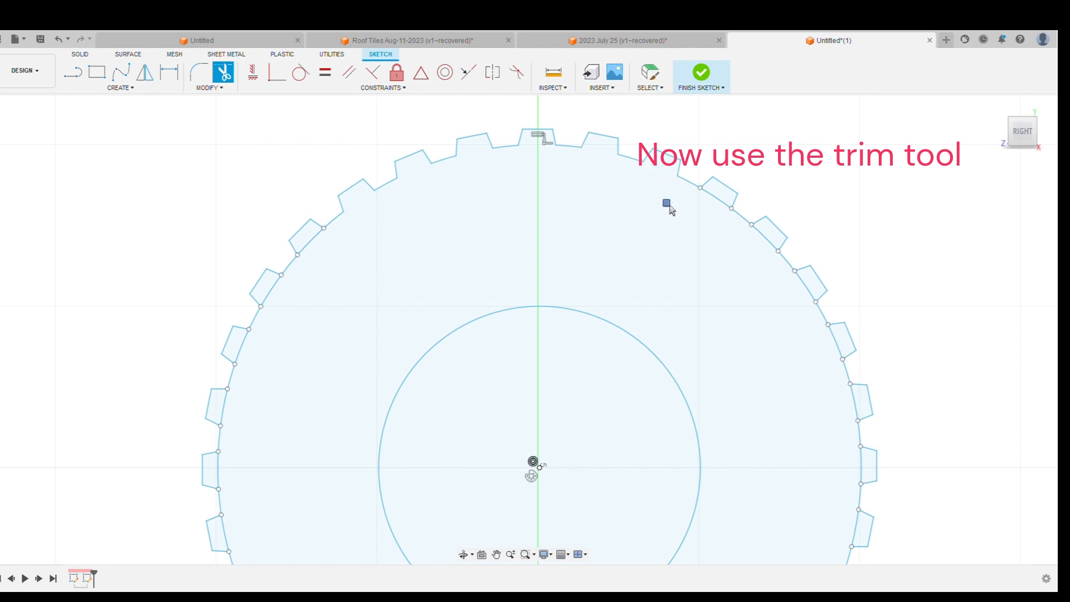
Trim the arcs beneath the next six teeth down the gear's right side to the tooth on the horizontal axis
{"action": "left_click", "coordinate": [721, 209]}
{"action": "left_click", "coordinate": [771, 249]}
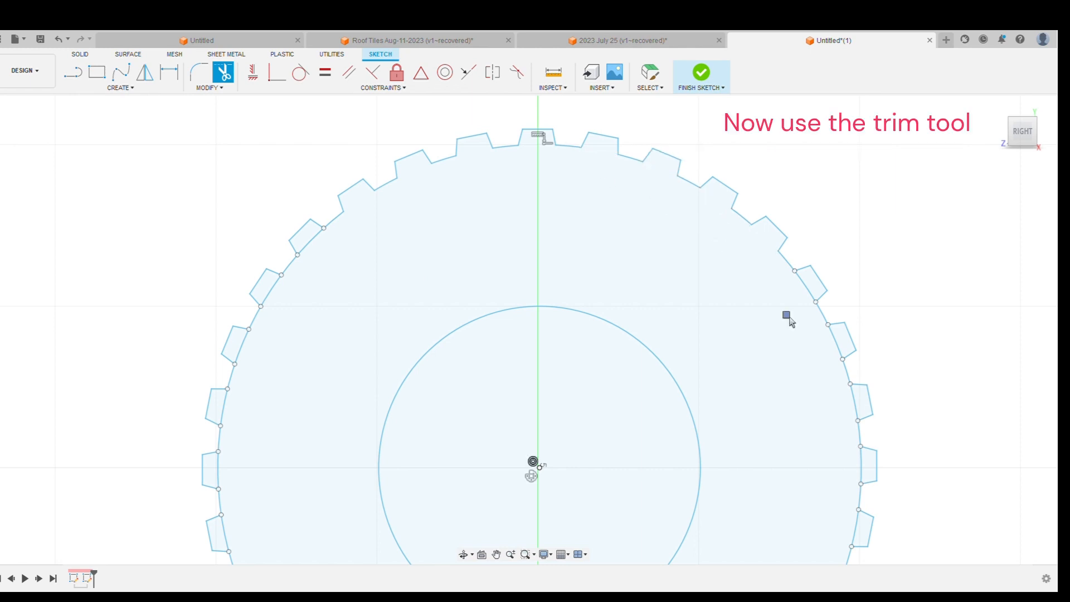
{"action": "left_click", "coordinate": [812, 297]}
{"action": "left_click", "coordinate": [845, 357]}
{"action": "left_click", "coordinate": [860, 410]}
{"action": "left_click", "coordinate": [860, 466]}
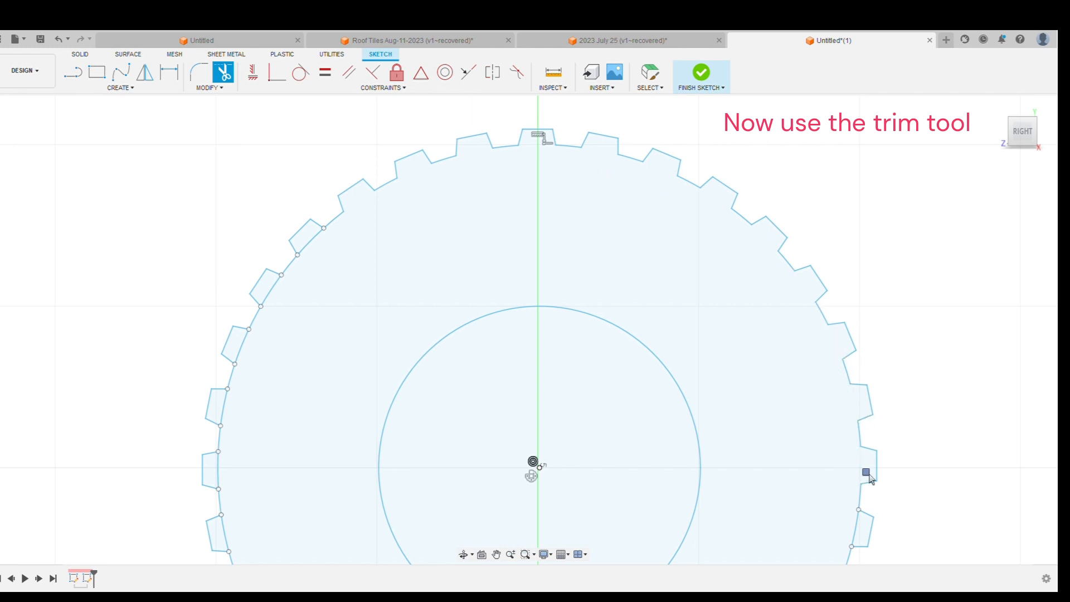
Trim the arcs beneath six teeth down the gear's left side, ending one tooth below the horizontal axis
{"action": "left_click", "coordinate": [315, 251]}
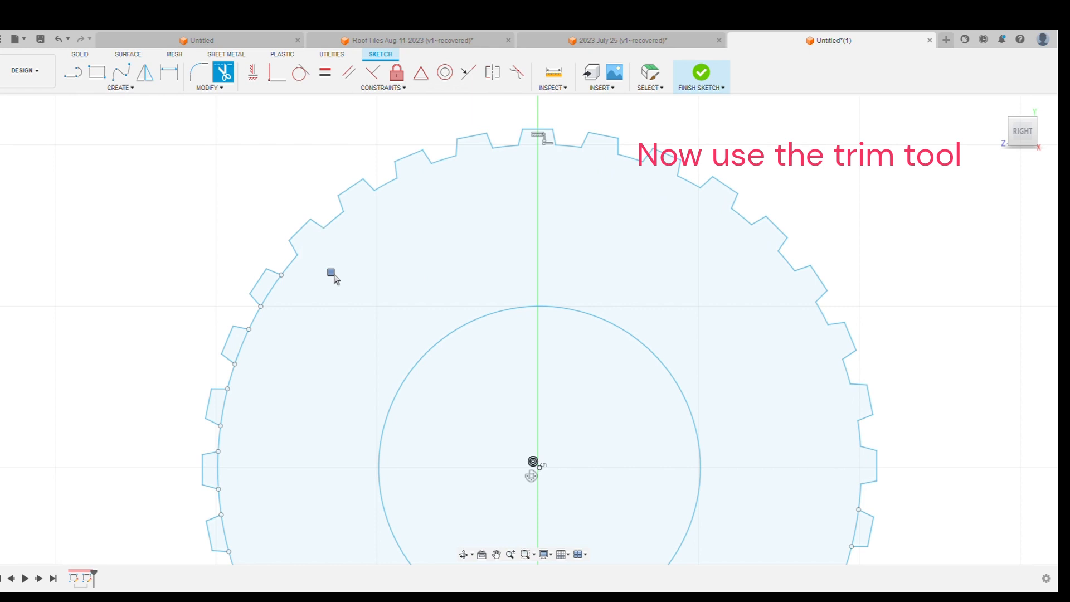
{"action": "left_click", "coordinate": [277, 303]}
{"action": "left_click", "coordinate": [249, 359]}
{"action": "left_click", "coordinate": [224, 415]}
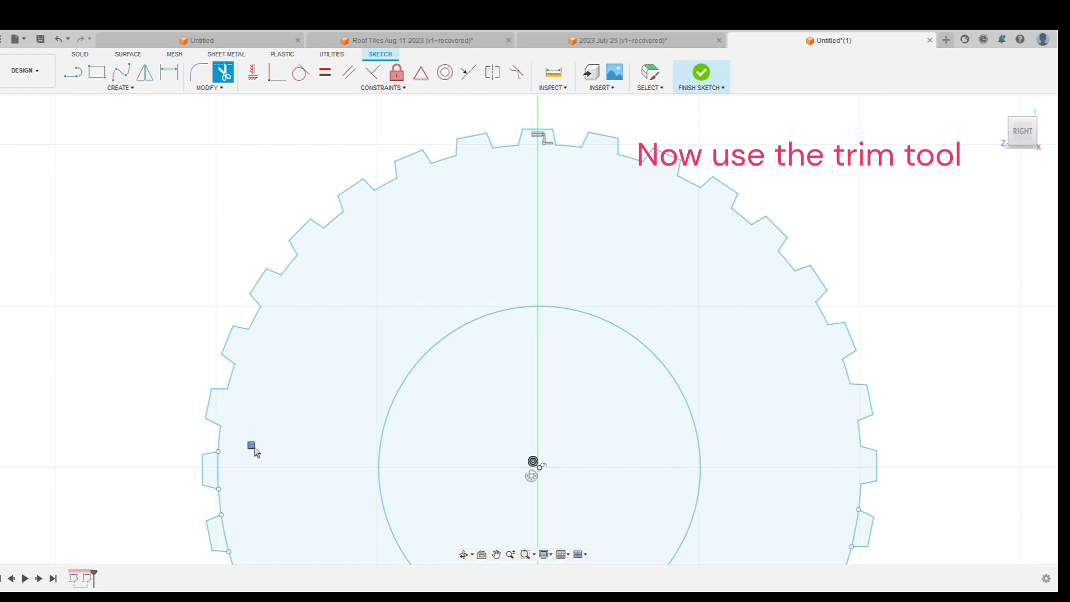
{"action": "left_click", "coordinate": [223, 478]}
{"action": "left_click", "coordinate": [229, 542]}
Trim the arcs beneath the six lower-left teeth, stopping before the bottom tooth on the vertical axis
{"action": "scroll", "coordinate": [339, 399], "scroll_direction": "down", "scroll_amount": 3}
{"action": "mouse_move", "coordinate": [339, 400]}
{"action": "middle_mouse_down"}
{"action": "mouse_move", "coordinate": [392, 229]}
{"action": "mouse_move", "coordinate": [385, 222]}
{"action": "middle_mouse_up"}
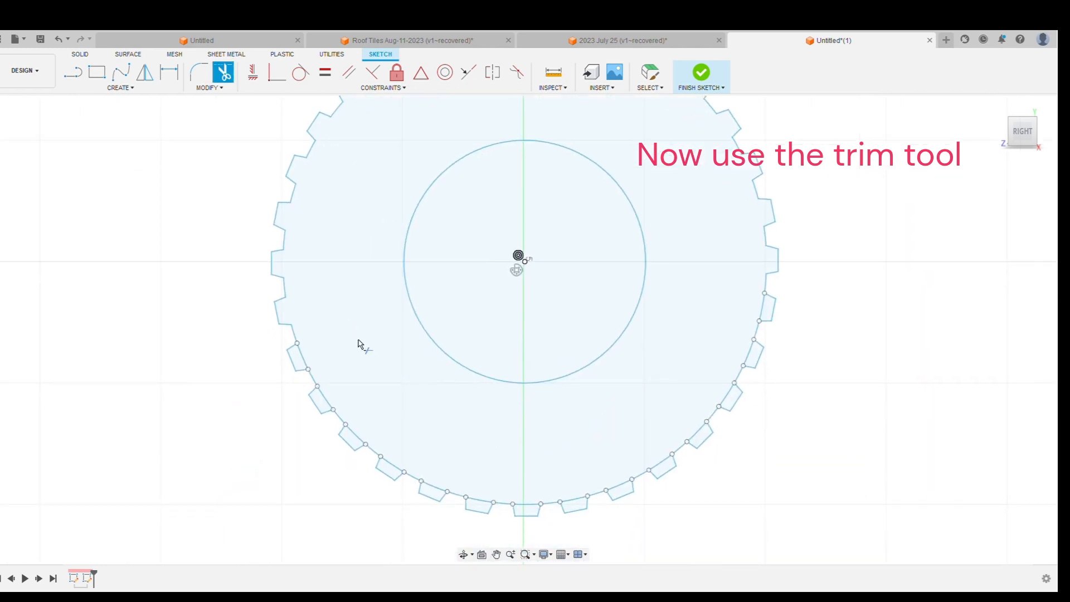
{"action": "left_click", "coordinate": [311, 361]}
{"action": "left_click", "coordinate": [335, 404]}
{"action": "left_click", "coordinate": [361, 436]}
{"action": "left_click", "coordinate": [400, 470]}
{"action": "left_click", "coordinate": [443, 490]}
{"action": "left_click", "coordinate": [484, 504]}
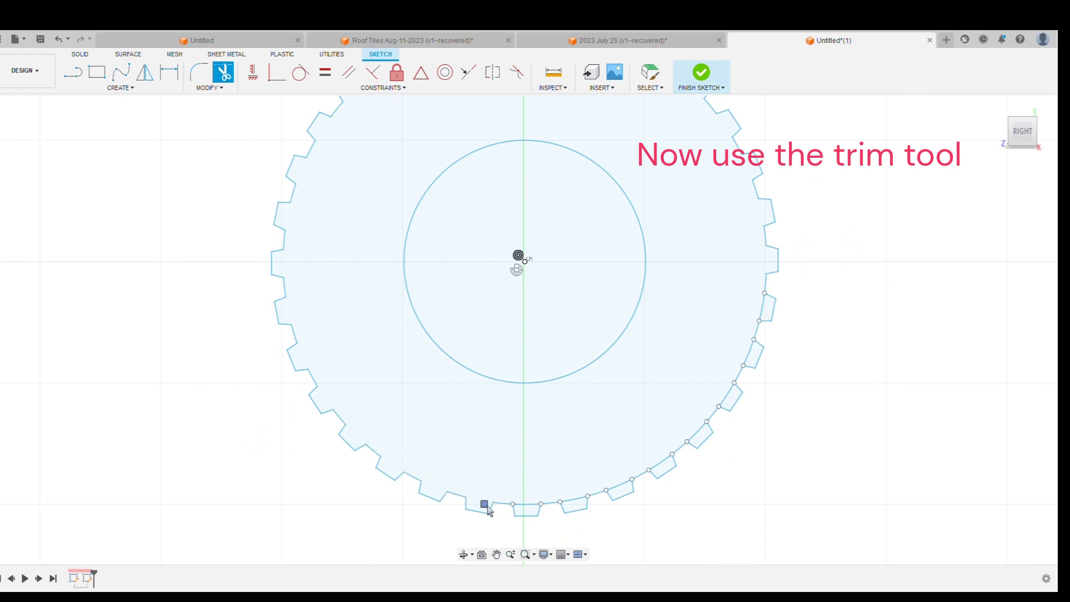
Trim the arcs beneath the bottom tooth and the next five teeth up the gear's lower right
{"action": "left_click", "coordinate": [529, 506]}
{"action": "left_click", "coordinate": [577, 500]}
{"action": "left_click", "coordinate": [621, 484]}
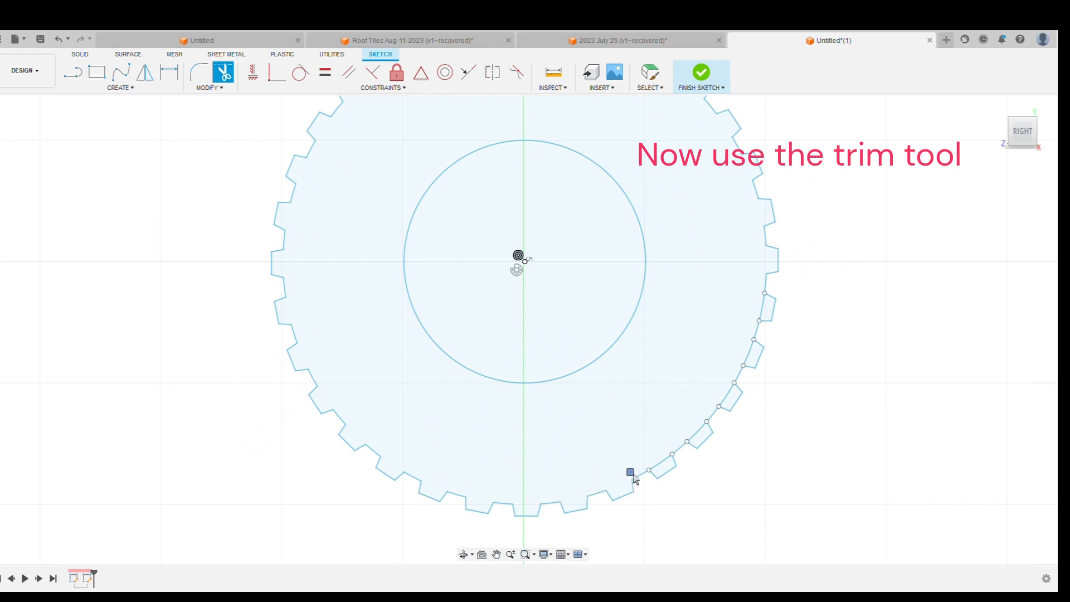
{"action": "left_click", "coordinate": [669, 460]}
{"action": "left_click", "coordinate": [703, 432]}
{"action": "left_click", "coordinate": [736, 393]}
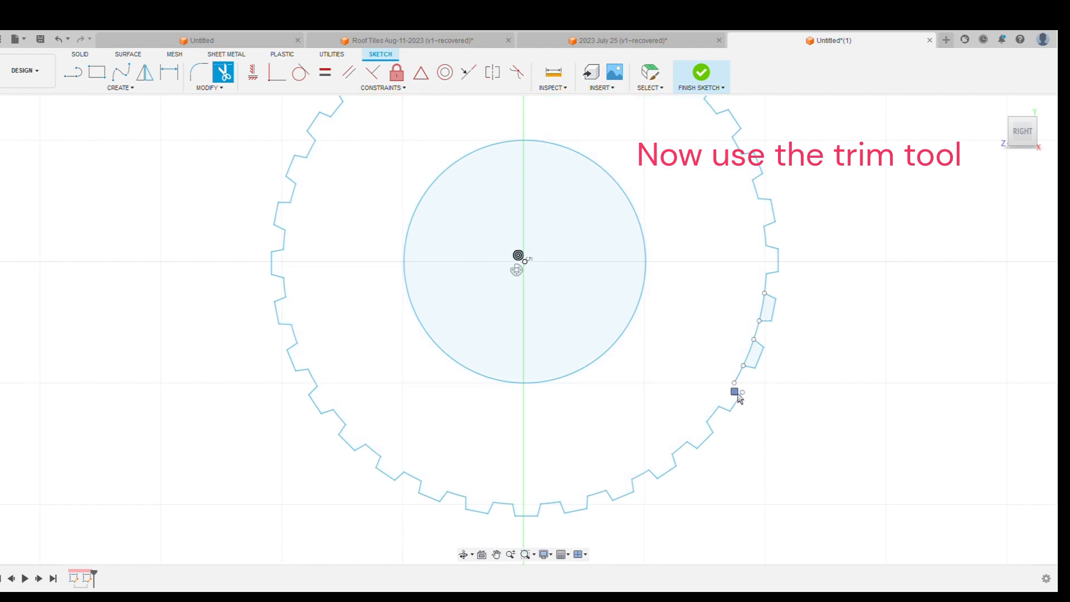
Undo the accidental trim of a side line on the lower-right tooth
{"action": "left_click", "coordinate": [738, 388]}
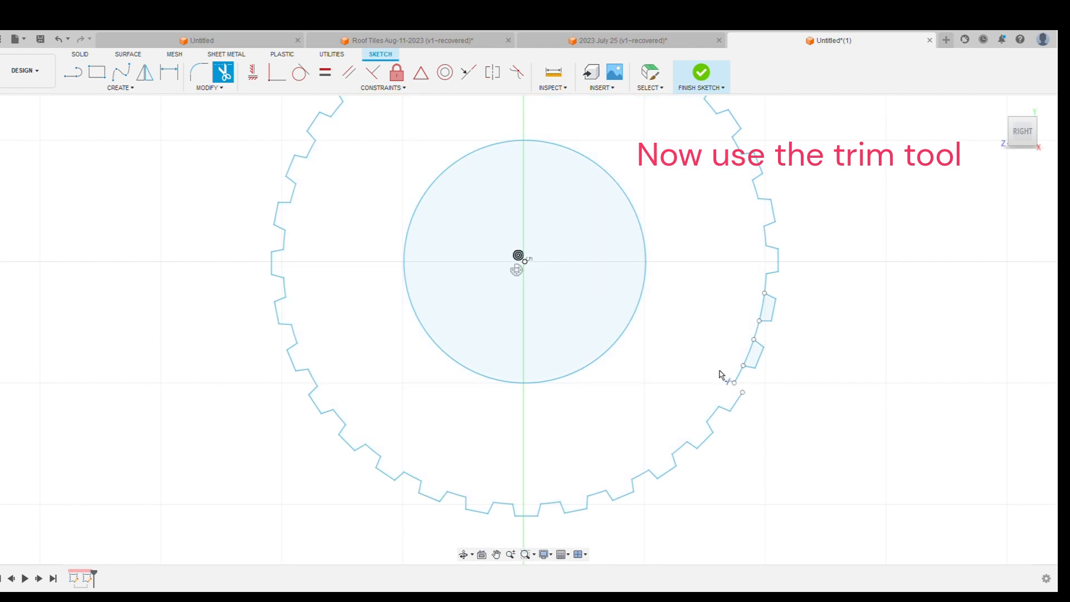
{"action": "key", "text": "Escape"}
{"action": "left_click", "coordinate": [59, 41]}
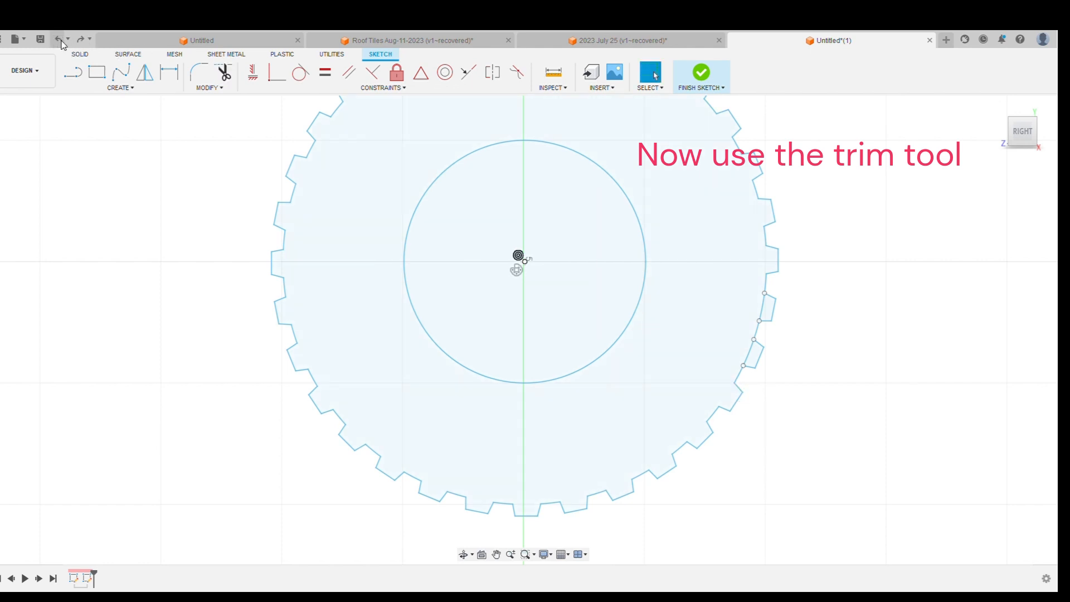
Trim the two remaining arcs beneath the lower-right teeth to complete the gear outline, and leave the Trim tool
{"action": "left_click", "coordinate": [224, 72]}
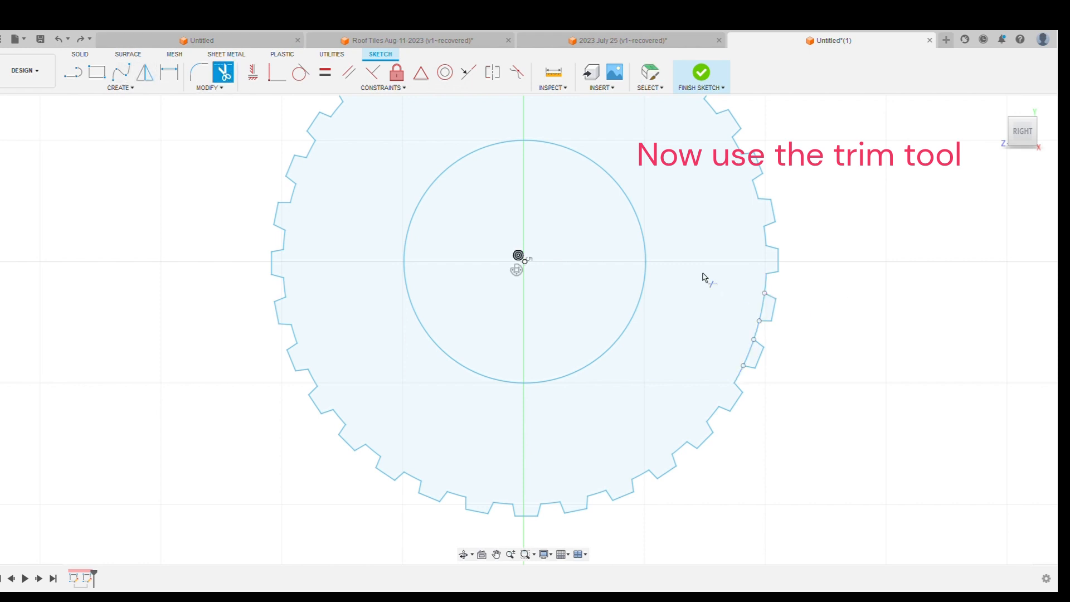
{"action": "left_click", "coordinate": [766, 310]}
{"action": "left_click", "coordinate": [750, 357]}
{"action": "middle_click_drag", "start_coordinate": [843, 248], "coordinate": [760, 301]}
{"action": "scroll", "coordinate": [757, 304], "scroll_direction": "down", "scroll_amount": 1}
{"action": "scroll", "coordinate": [758, 304], "scroll_direction": "down", "scroll_amount": 1}
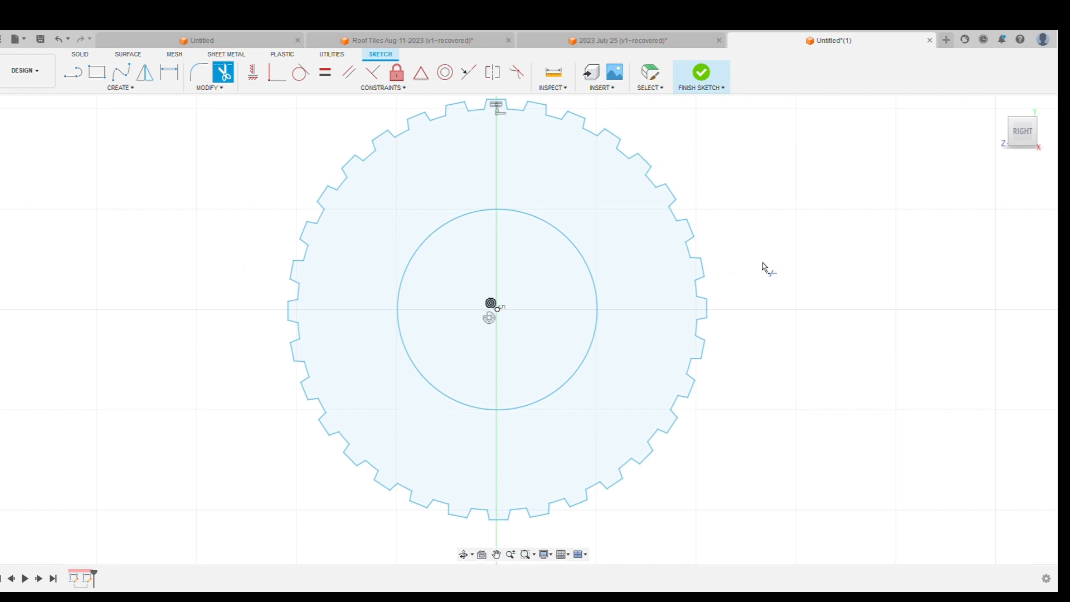
{"action": "key", "text": "Escape"}
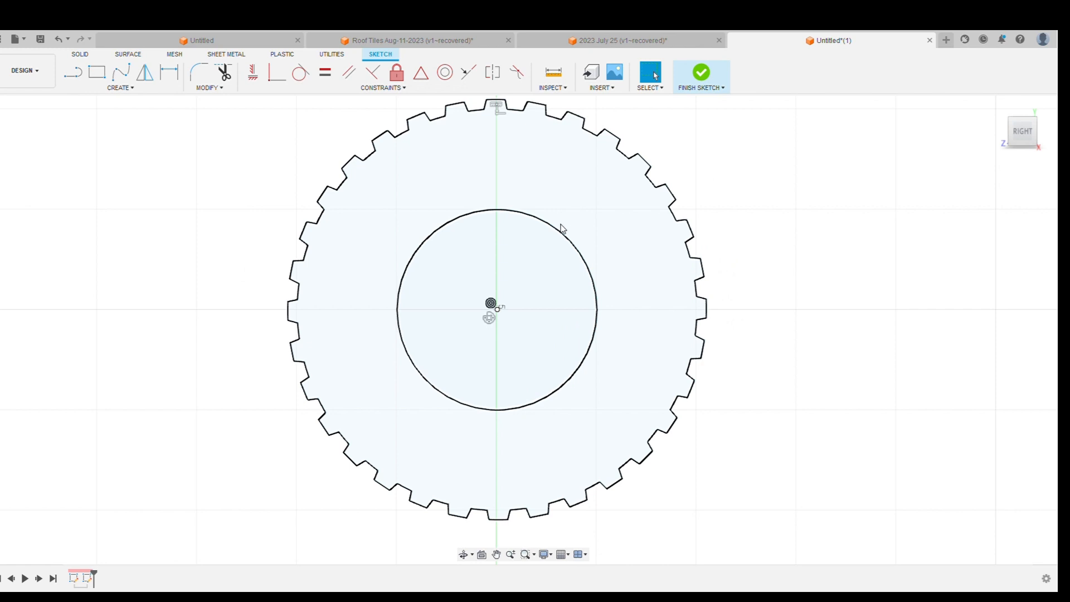
Extrude the toothed ring profile around the central bore to a distance of 1.5
{"action": "left_click", "coordinate": [578, 190]}
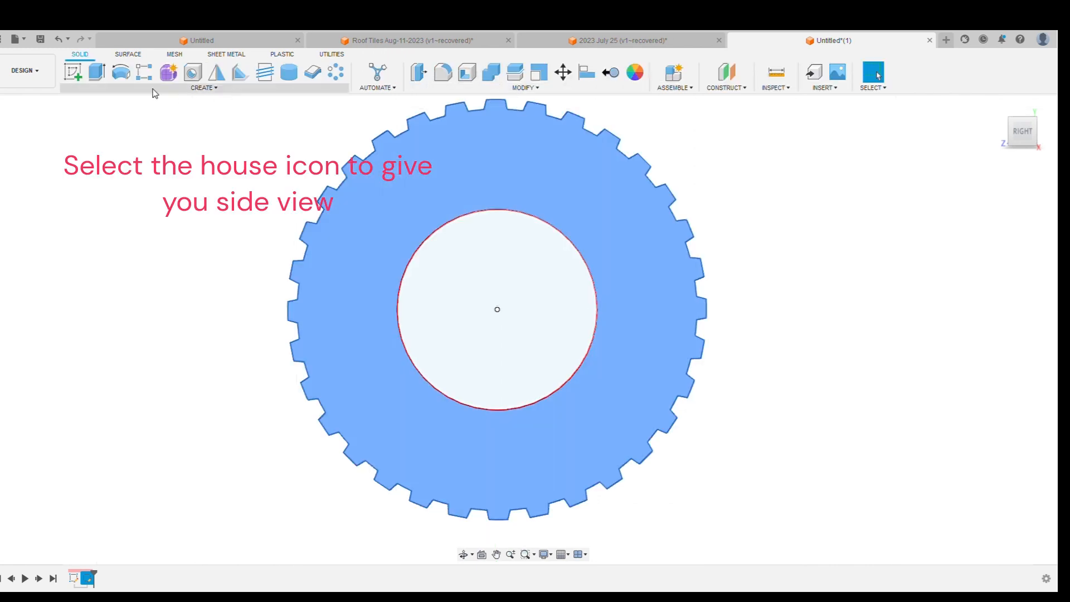
{"action": "mouse_move", "coordinate": [1008, 126]}
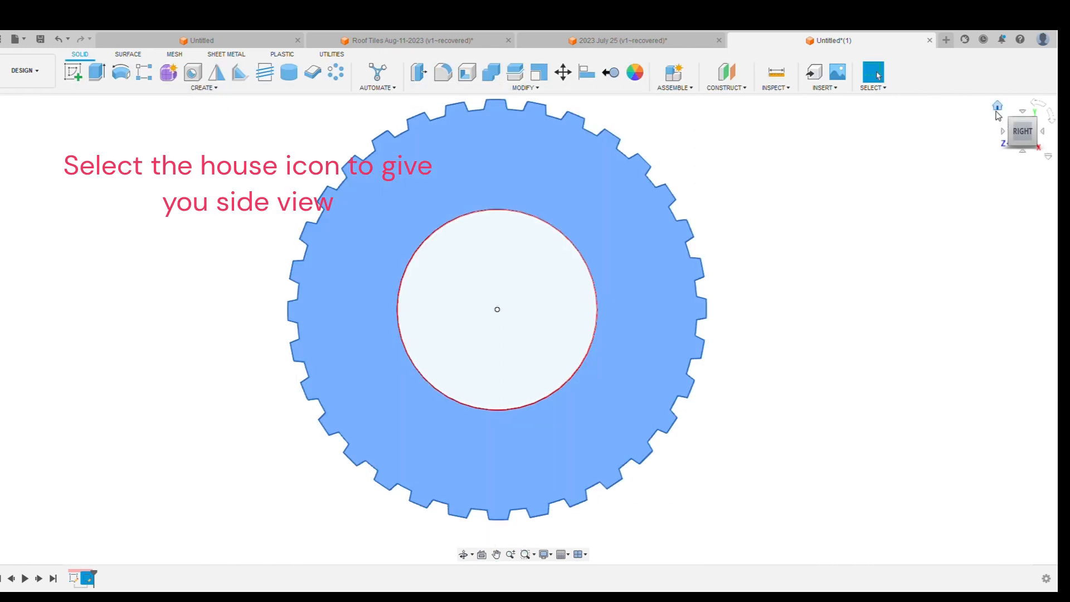
{"action": "left_click", "coordinate": [997, 111]}
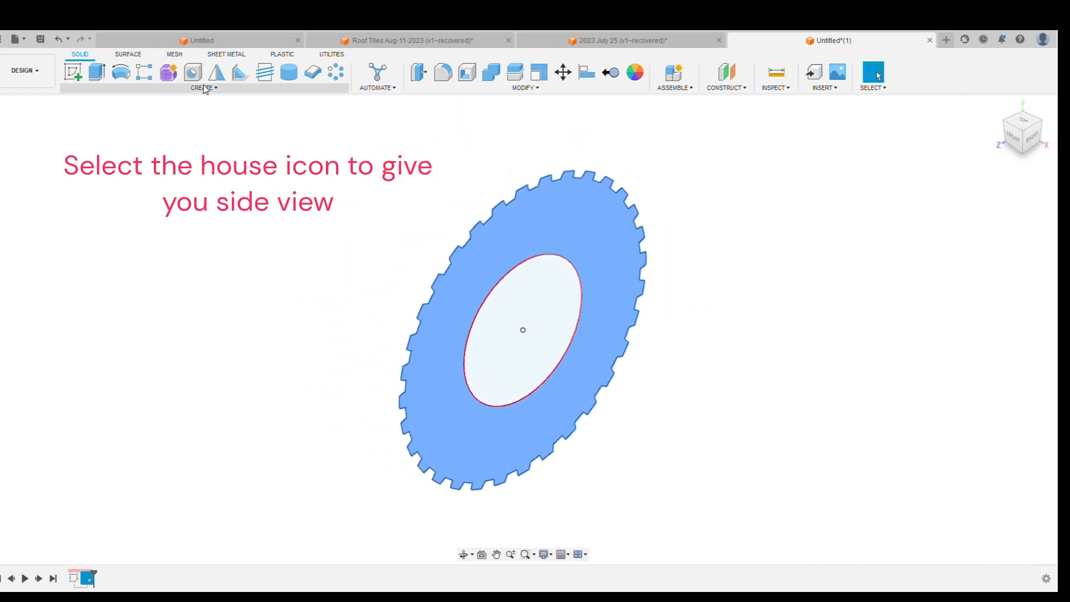
{"action": "left_click", "coordinate": [100, 72]}
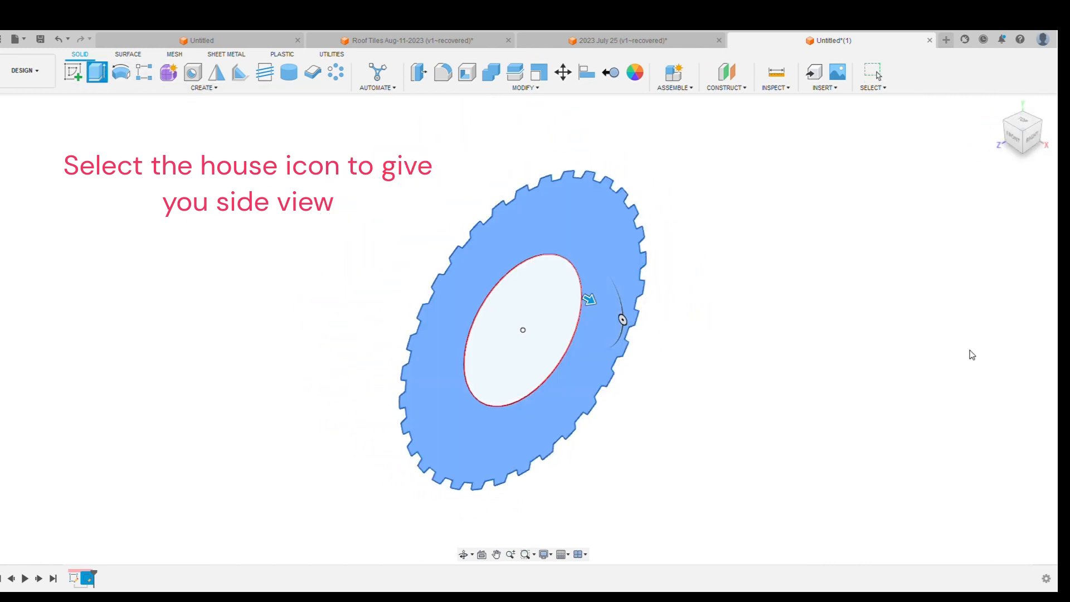
{"action": "type", "text": "10"}
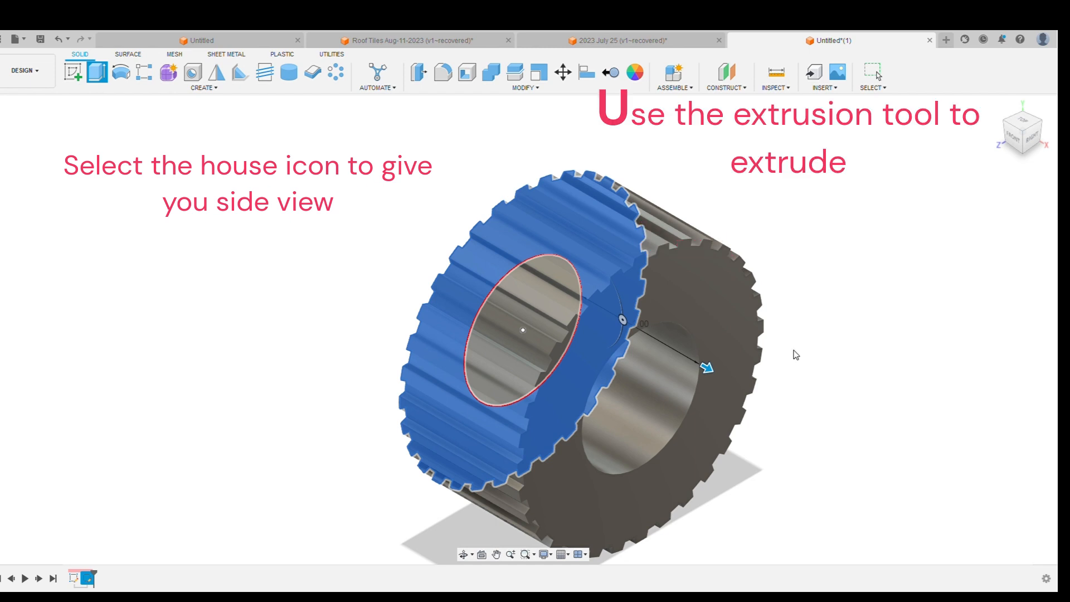
{"action": "type", "text": "1.5"}
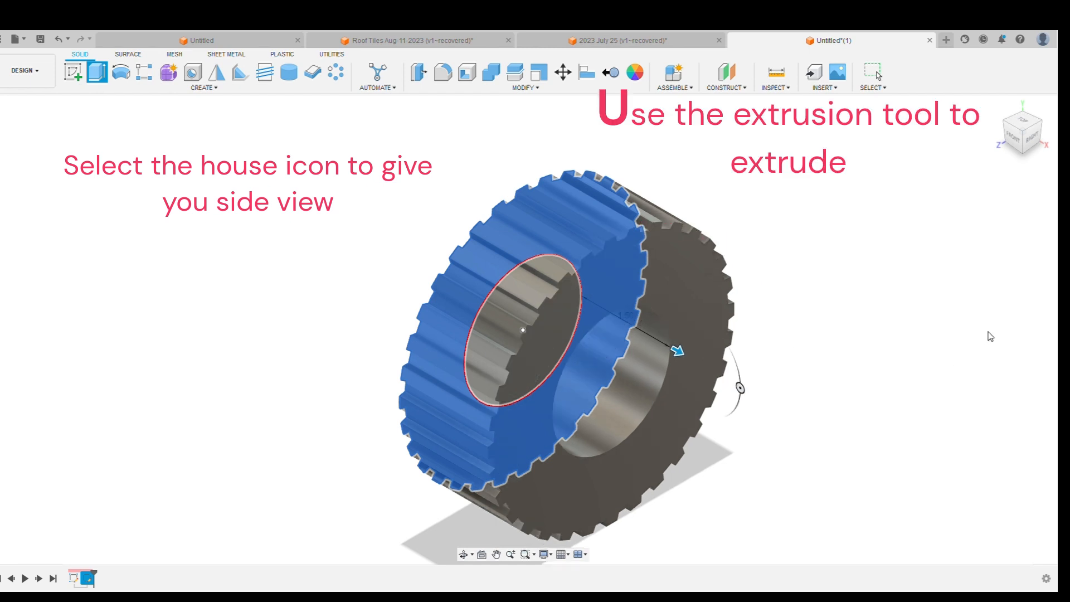
{"action": "key", "text": "Return"}
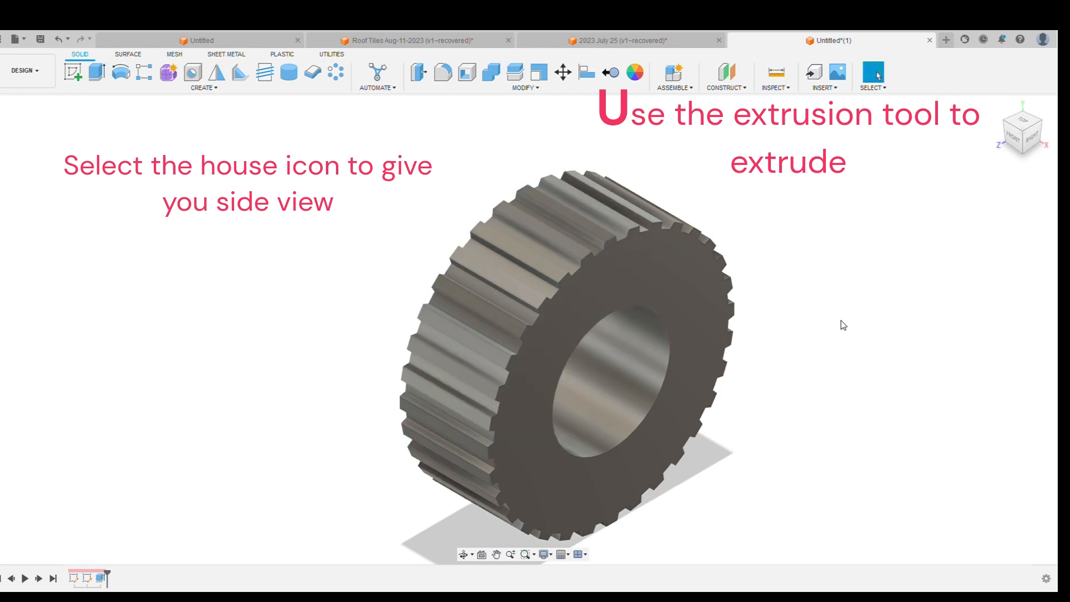
Start a sketch on the gear's original profile plane and draw a circle from the gear's centre that matches the bore
{"action": "mouse_move", "coordinate": [1003, 162]}
{"action": "left_click", "coordinate": [1032, 137]}
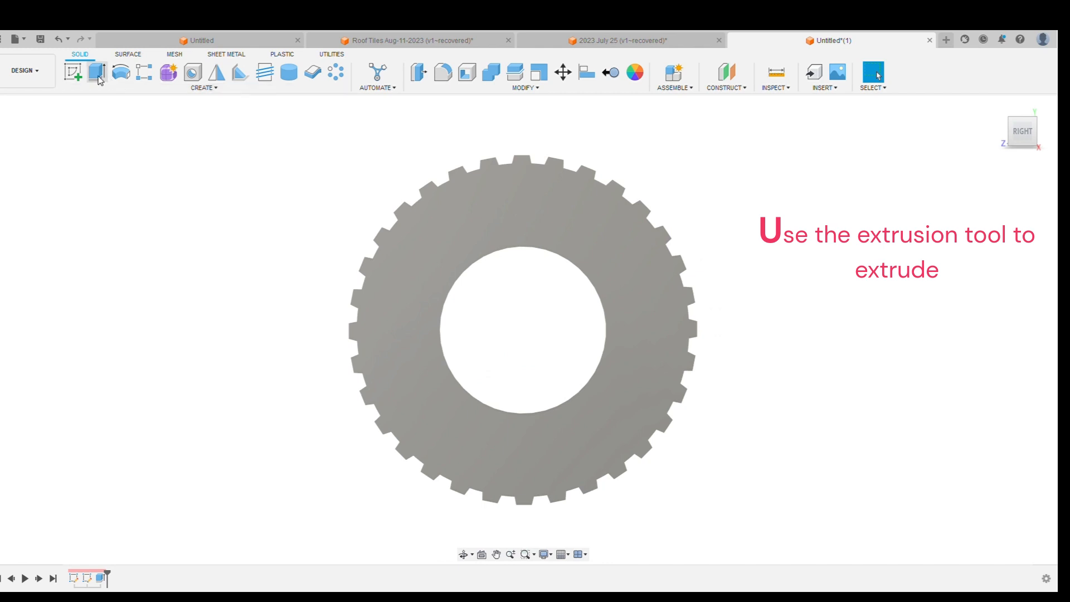
{"action": "left_click", "coordinate": [72, 71]}
{"action": "left_click", "coordinate": [531, 318]}
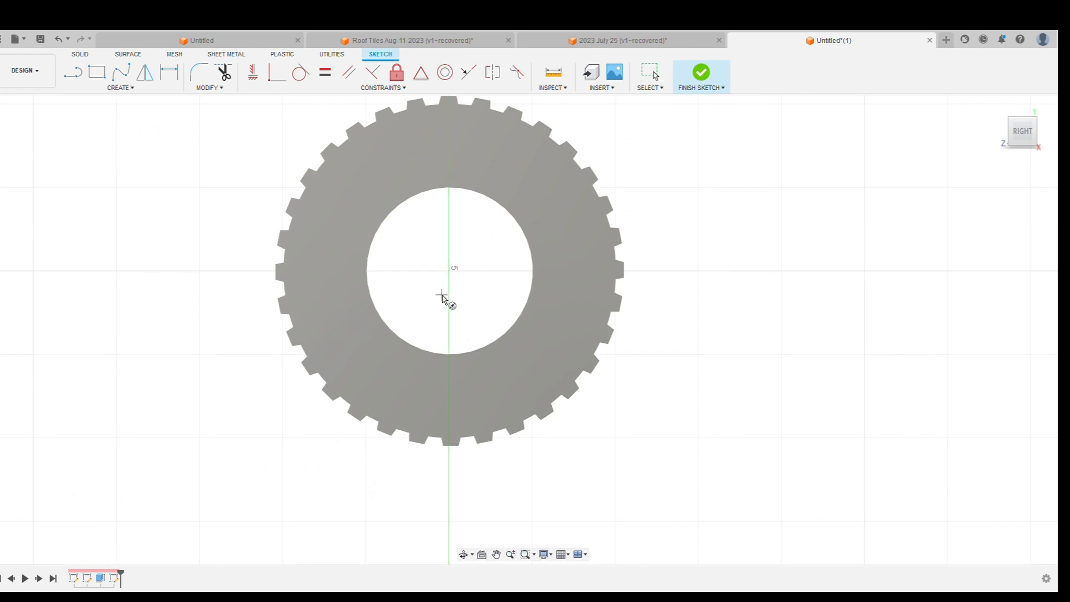
{"action": "left_click", "coordinate": [448, 272]}
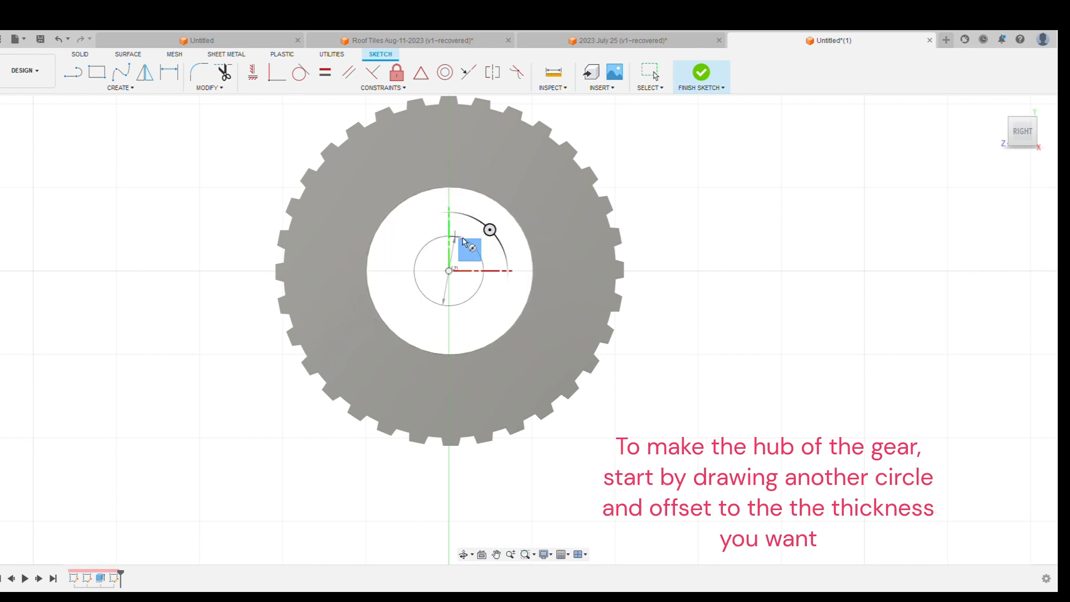
{"action": "left_click", "coordinate": [449, 188]}
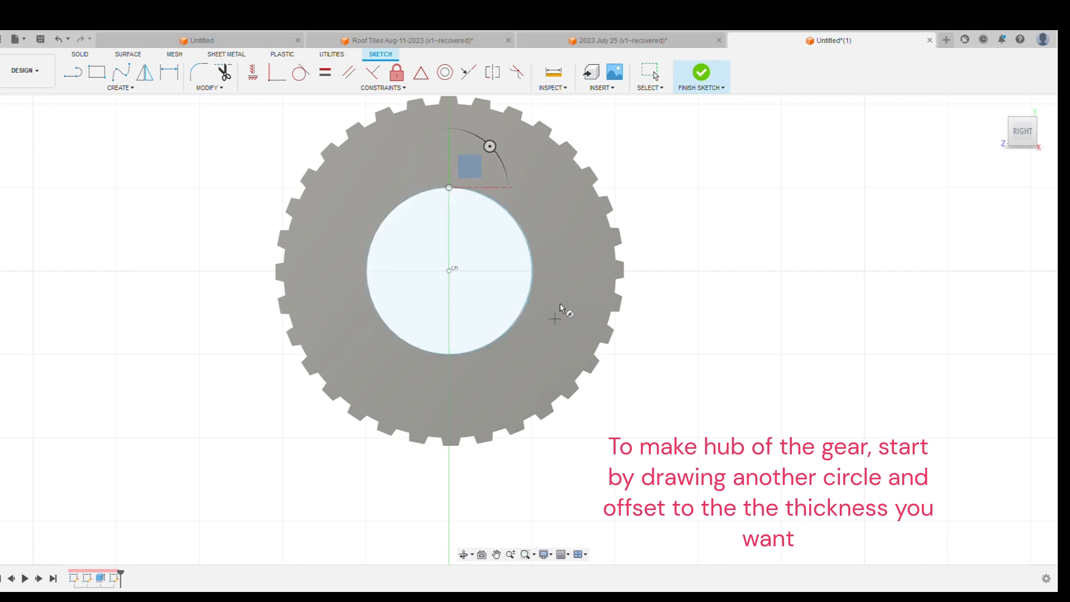
{"action": "key", "text": "Escape"}
Offset the bore circle outward by about 0.438 for the hub wall, and delete the offset dimension
{"action": "left_click", "coordinate": [524, 242]}
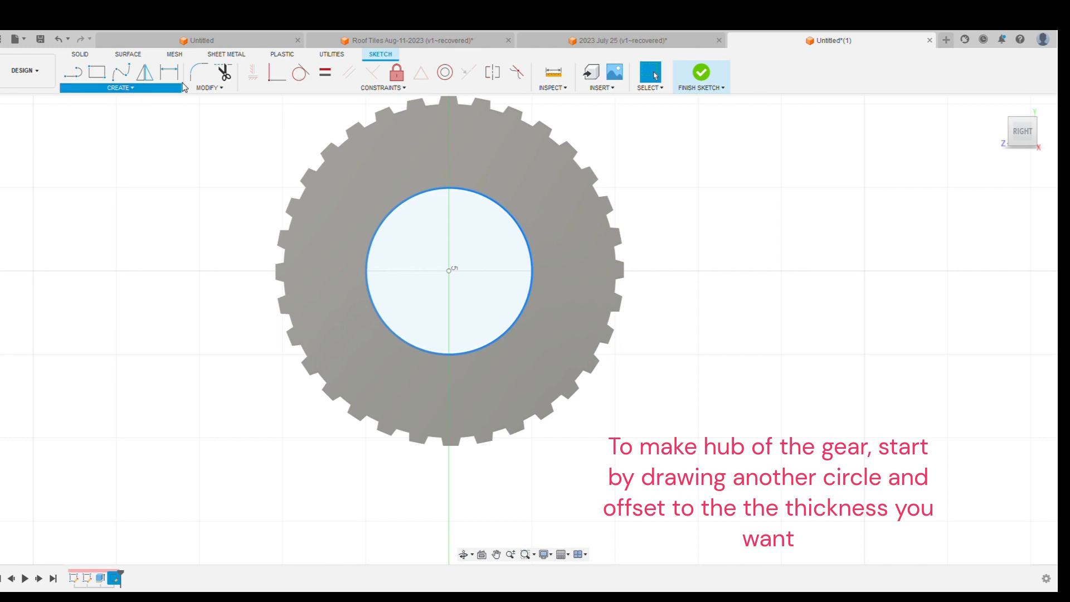
{"action": "key", "text": "o"}
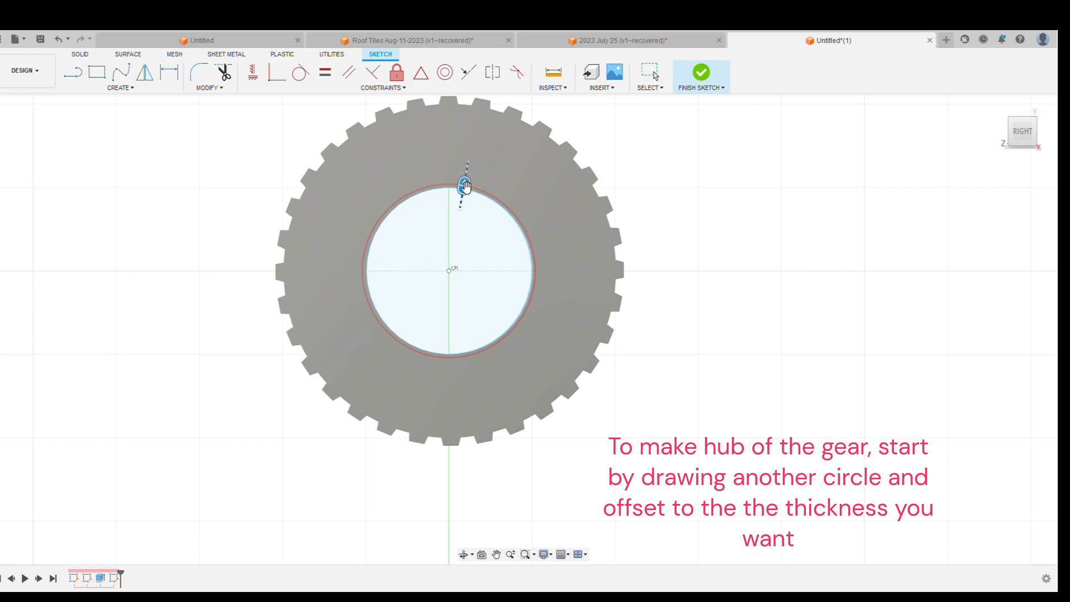
{"action": "left_click_drag", "start_coordinate": [465, 186], "coordinate": [470, 157]}
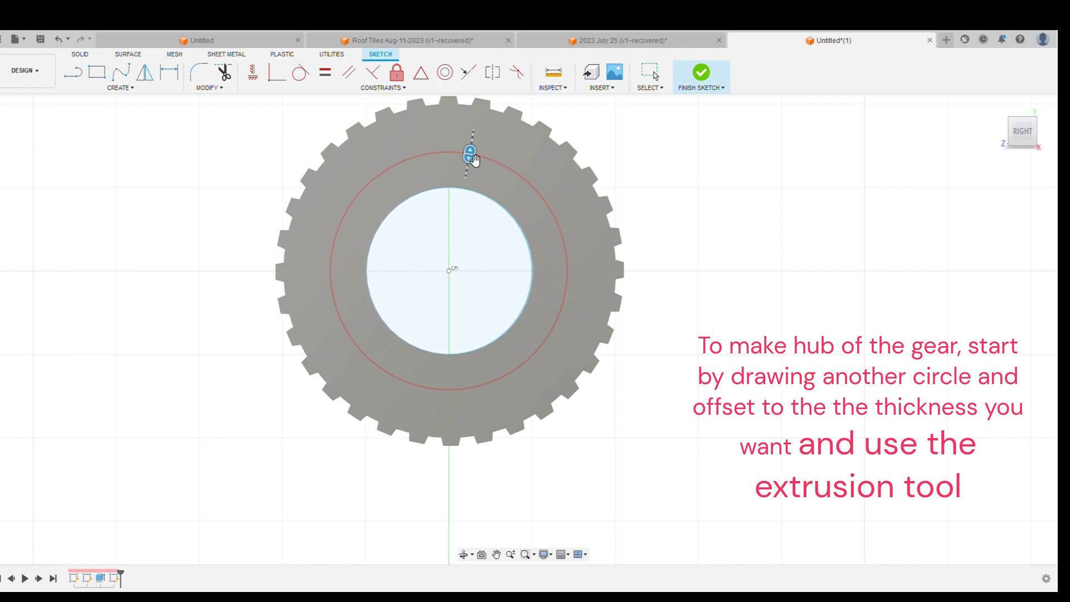
{"action": "key", "text": "Return"}
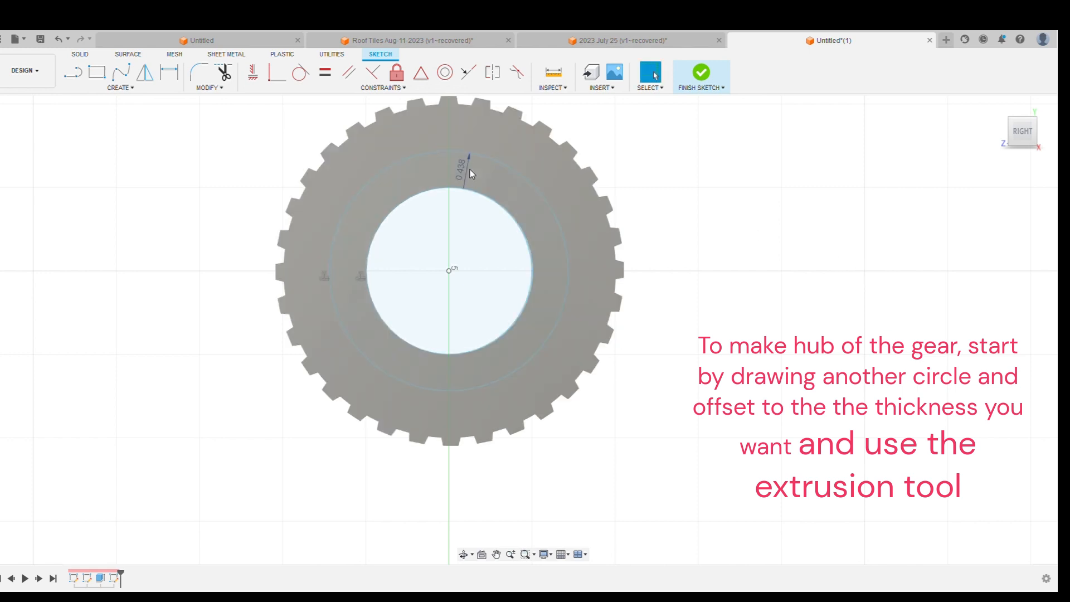
{"action": "key", "text": "Delete"}
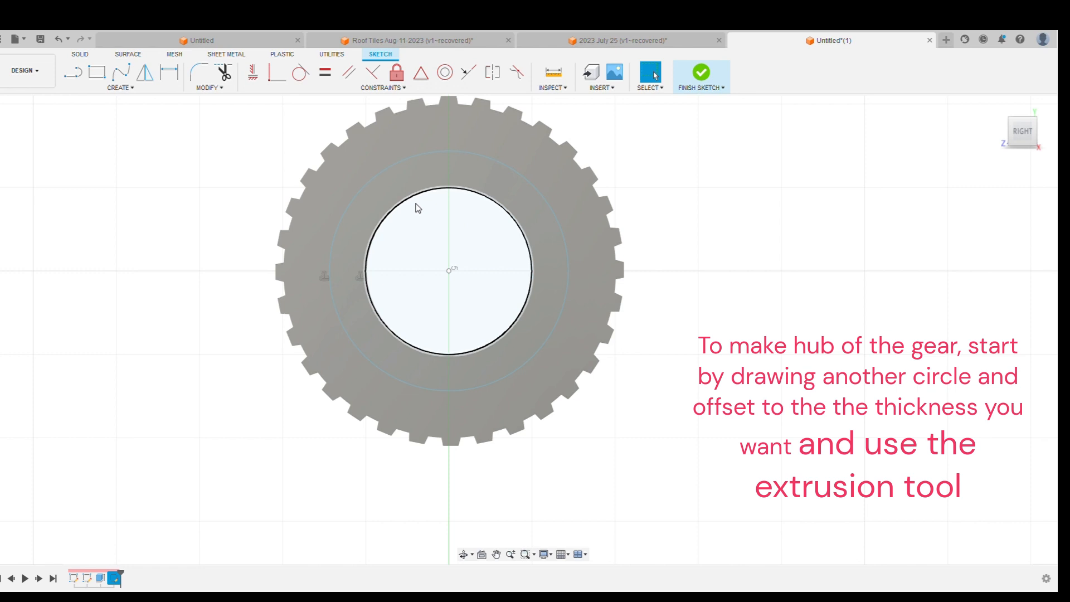
Finish the sketch and extrude the ring between the two circles about 1.216 outward from the gear's face as the hub
{"action": "left_click", "coordinate": [1010, 121]}
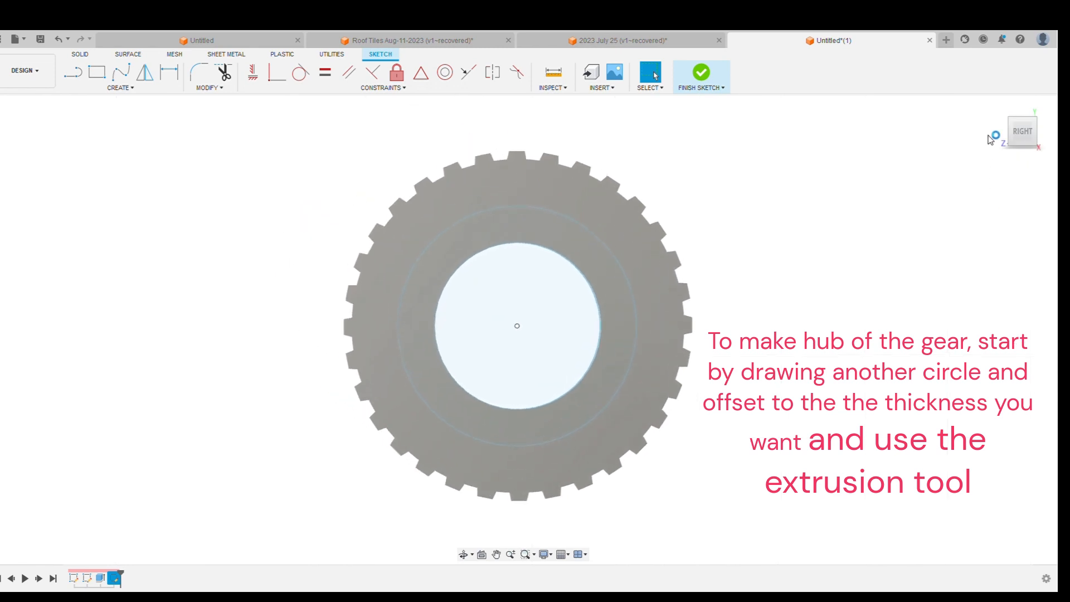
{"action": "left_click", "coordinate": [998, 106]}
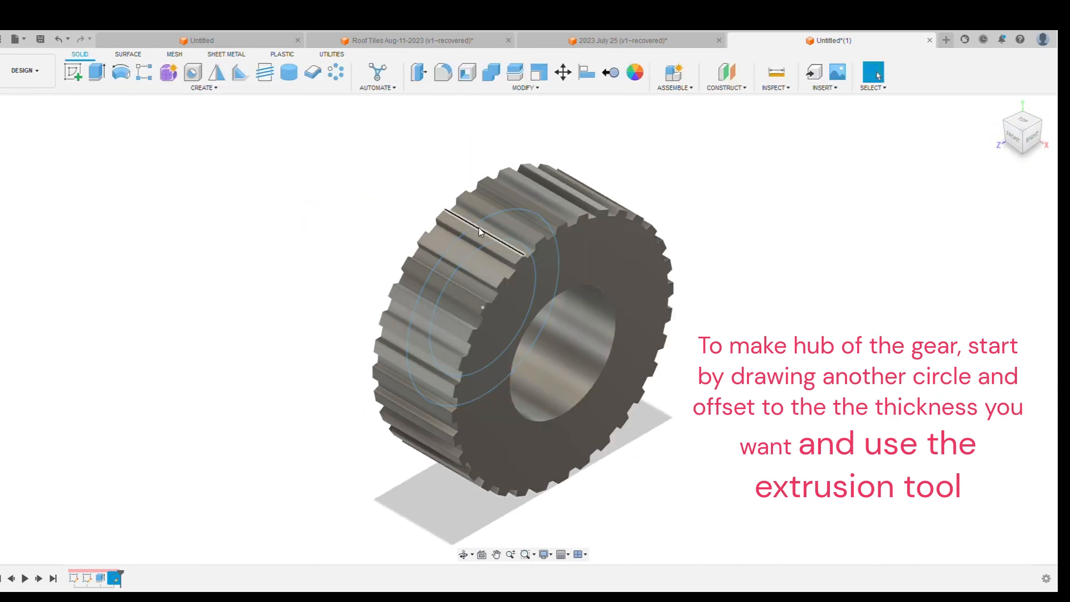
{"action": "scroll", "coordinate": [479, 228], "scroll_direction": "up", "scroll_amount": 3}
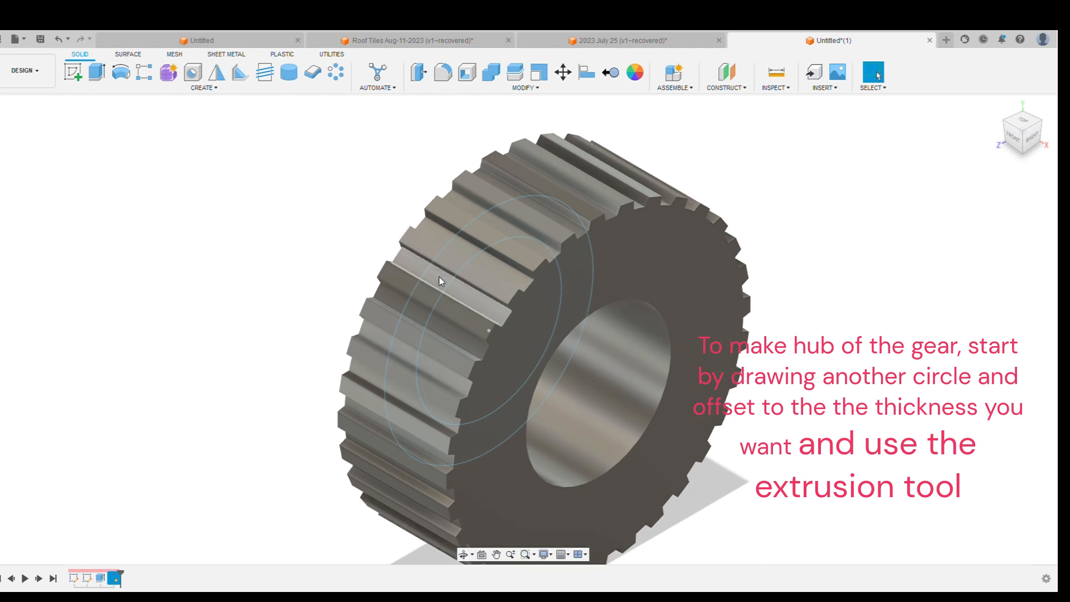
{"action": "scroll", "coordinate": [439, 277], "scroll_direction": "down", "scroll_amount": 5}
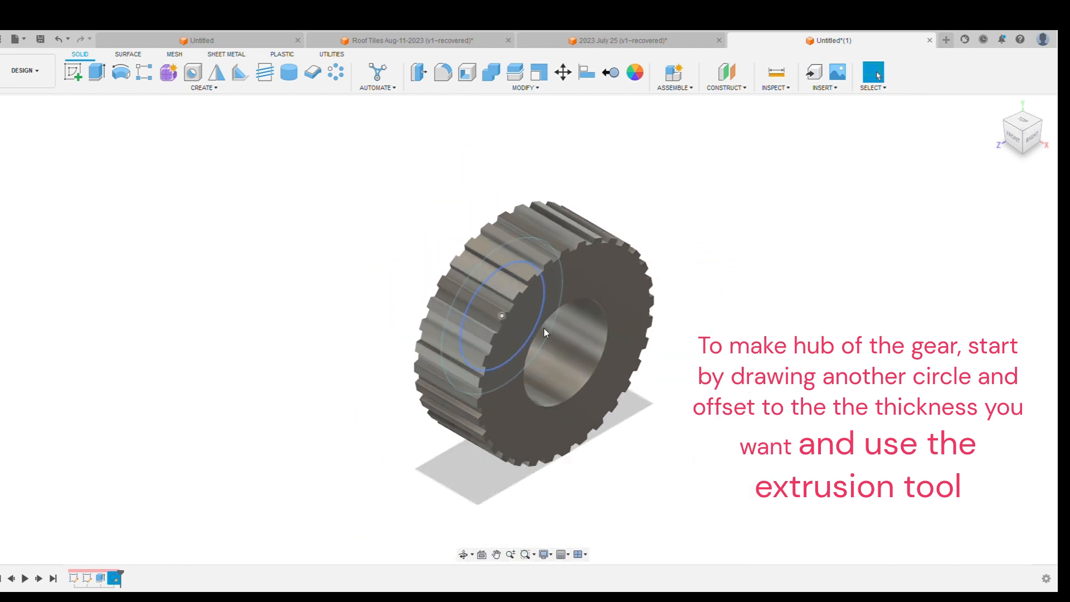
{"action": "middle_click_drag", "start_coordinate": [544, 329], "coordinate": [673, 358], "text": "shift"}
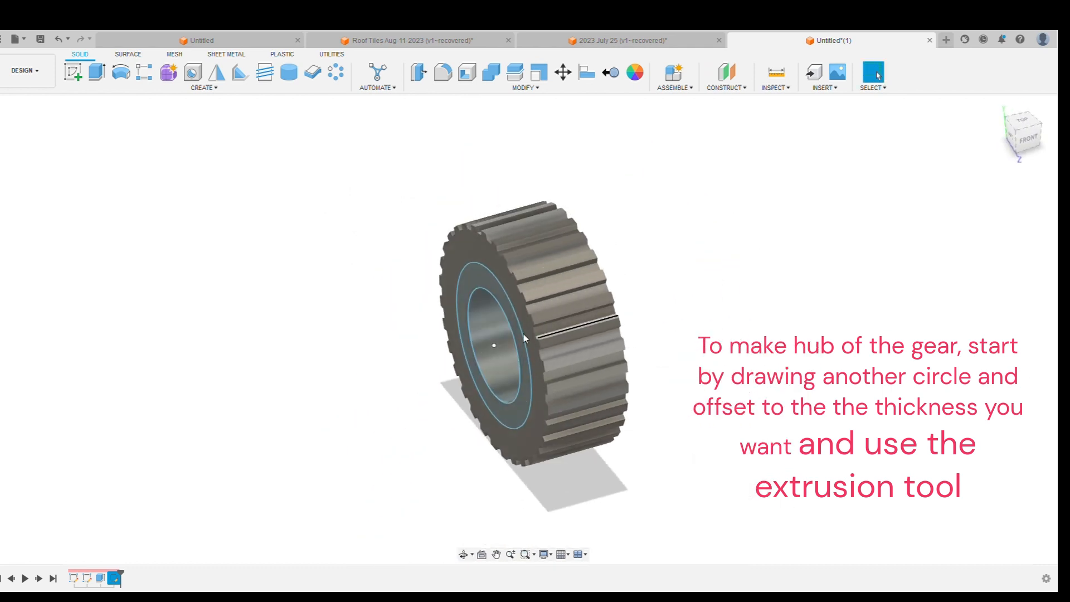
{"action": "left_click", "coordinate": [486, 280]}
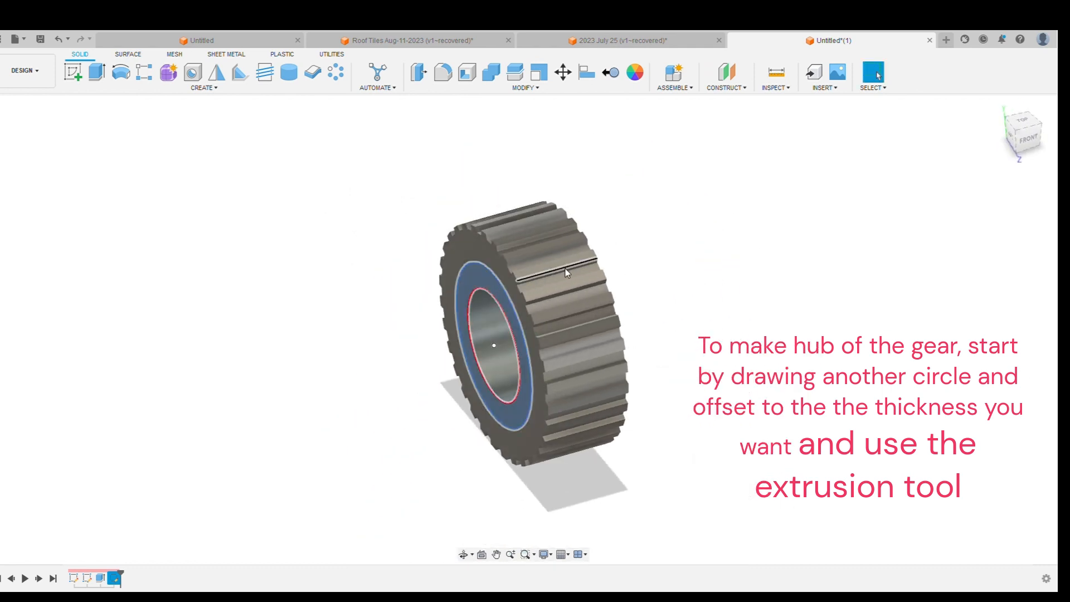
{"action": "left_click", "coordinate": [97, 75]}
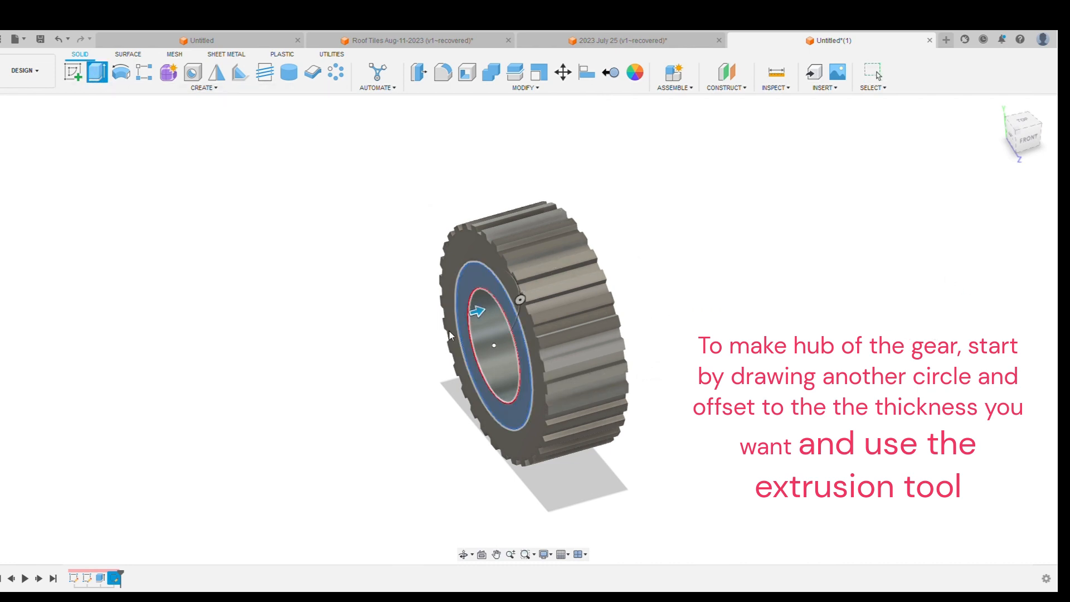
{"action": "left_click_drag", "start_coordinate": [477, 311], "coordinate": [453, 342]}
{"action": "left_click_drag", "start_coordinate": [444, 348], "coordinate": [431, 361]}
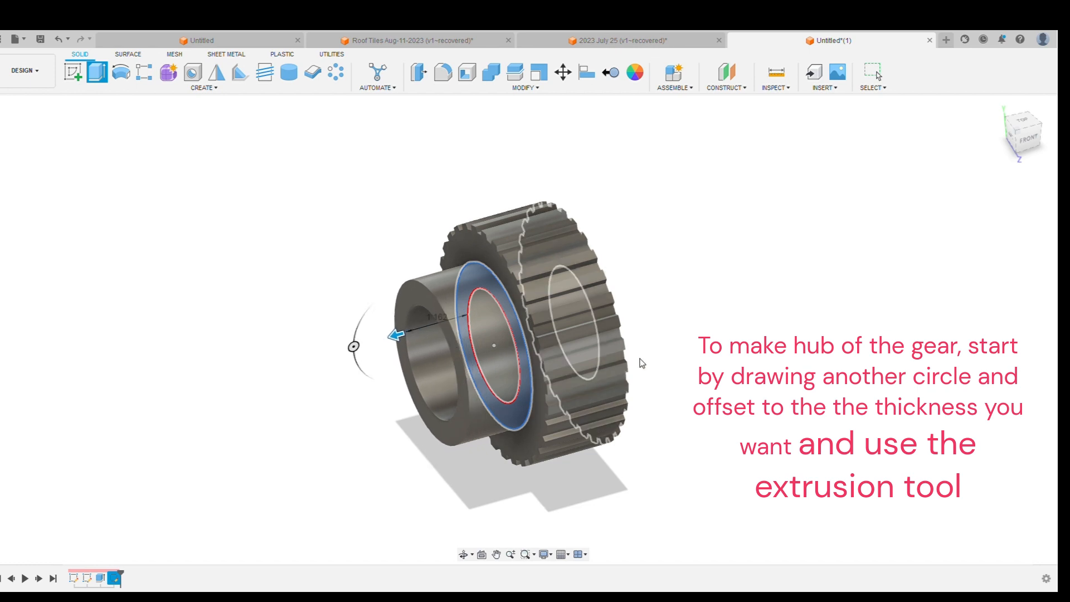
{"action": "middle_click_drag", "start_coordinate": [769, 405], "coordinate": [749, 396], "text": "shift"}
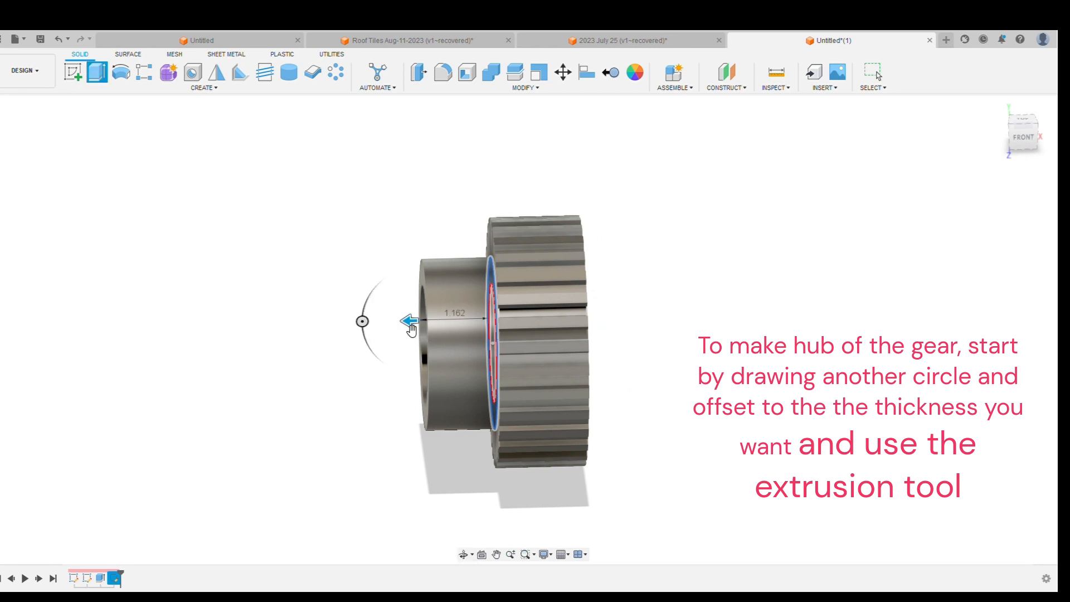
{"action": "left_click_drag", "start_coordinate": [413, 330], "coordinate": [413, 326]}
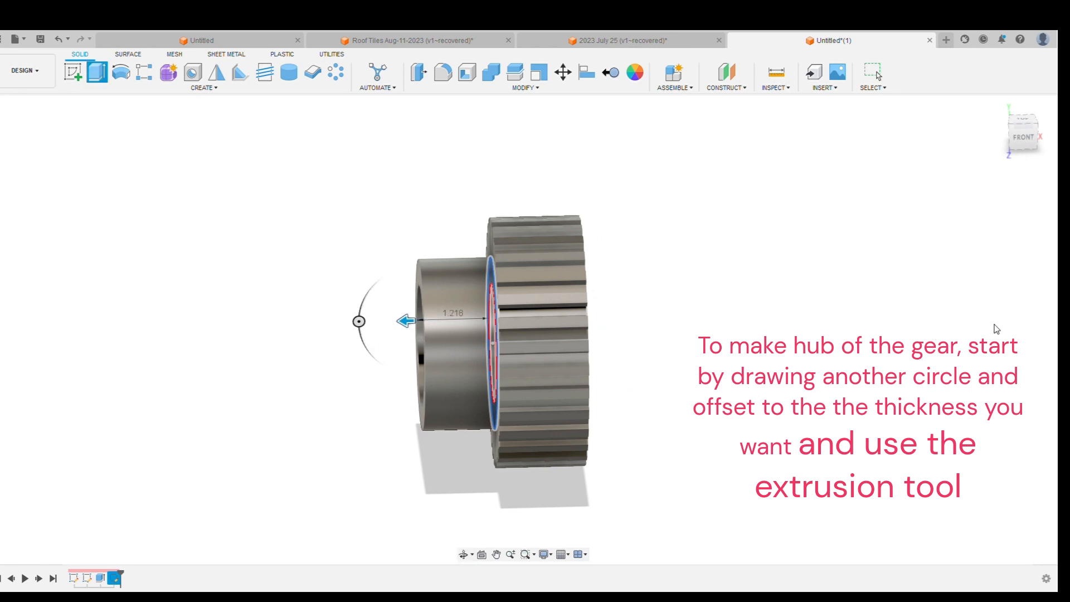
{"action": "key", "text": "Return"}
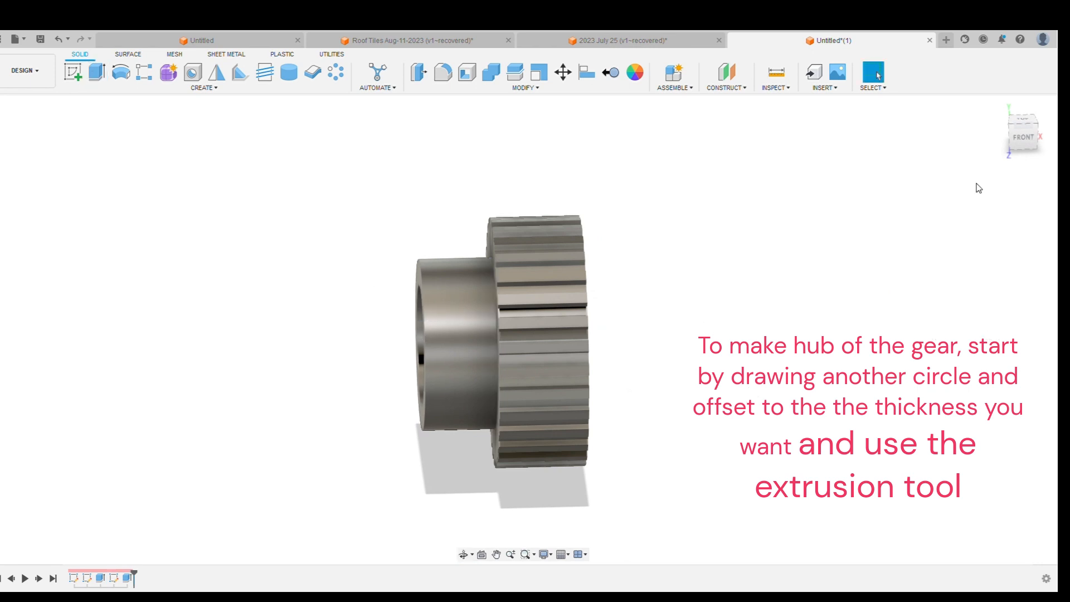
Start a sketch on the hub's end face and draw a keyway rectangle straddling the lower edge of the bore
{"action": "left_click", "coordinate": [1026, 140]}
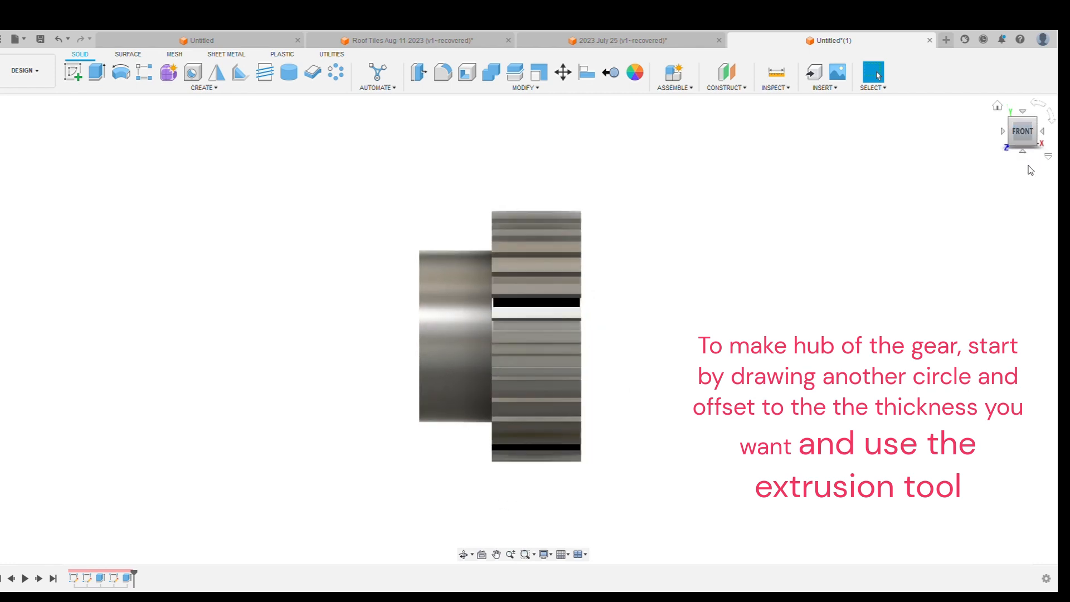
{"action": "left_click", "coordinate": [1003, 132]}
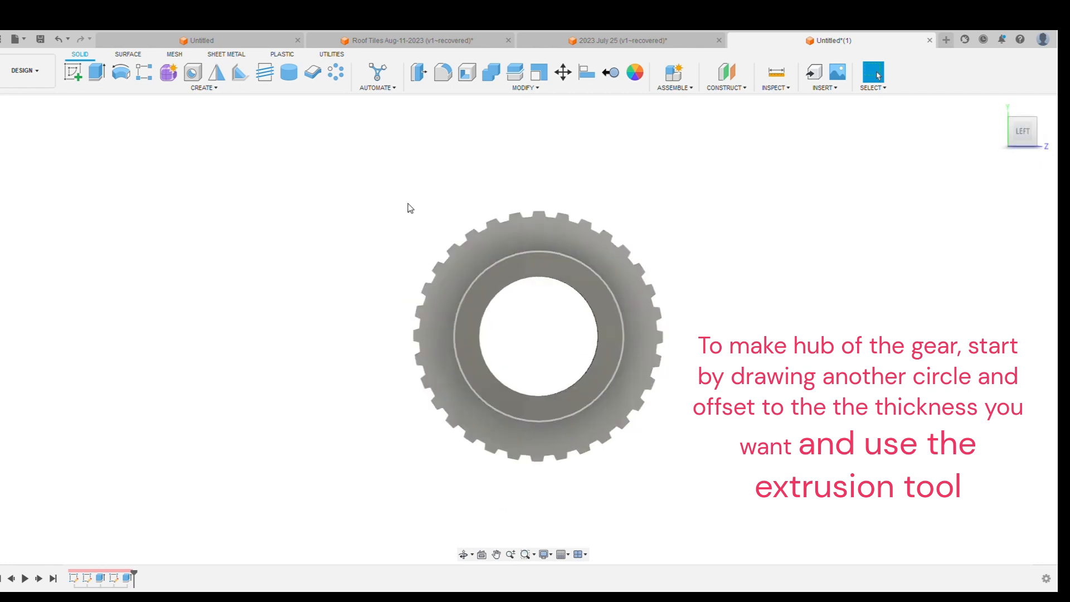
{"action": "left_click", "coordinate": [71, 73]}
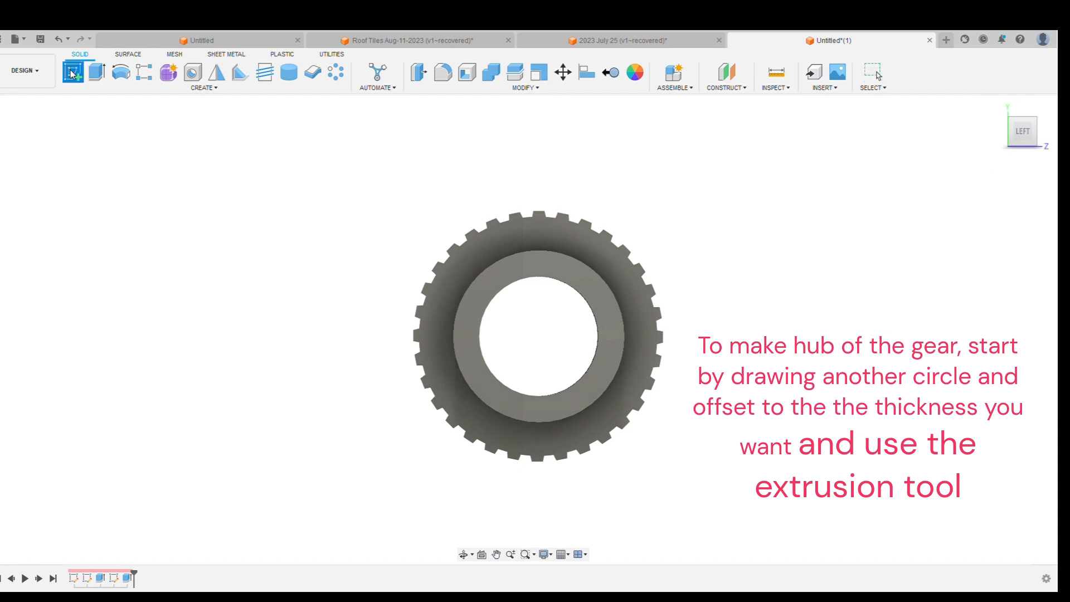
{"action": "left_click", "coordinate": [611, 303]}
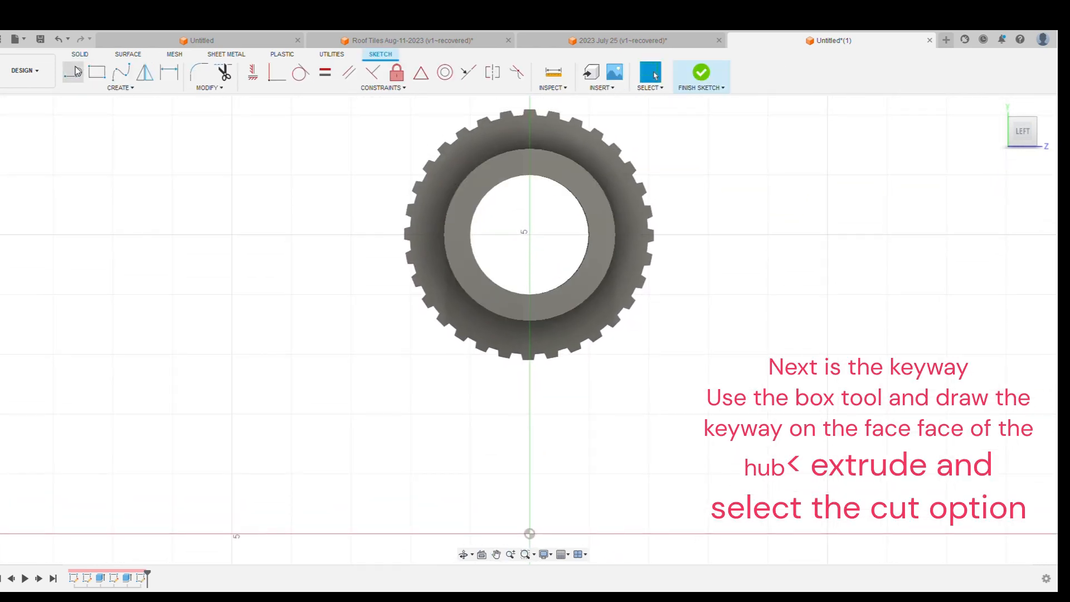
{"action": "key", "text": "r"}
{"action": "scroll", "coordinate": [543, 248], "scroll_direction": "up", "scroll_amount": 2}
{"action": "scroll", "coordinate": [544, 268], "scroll_direction": "up", "scroll_amount": 1}
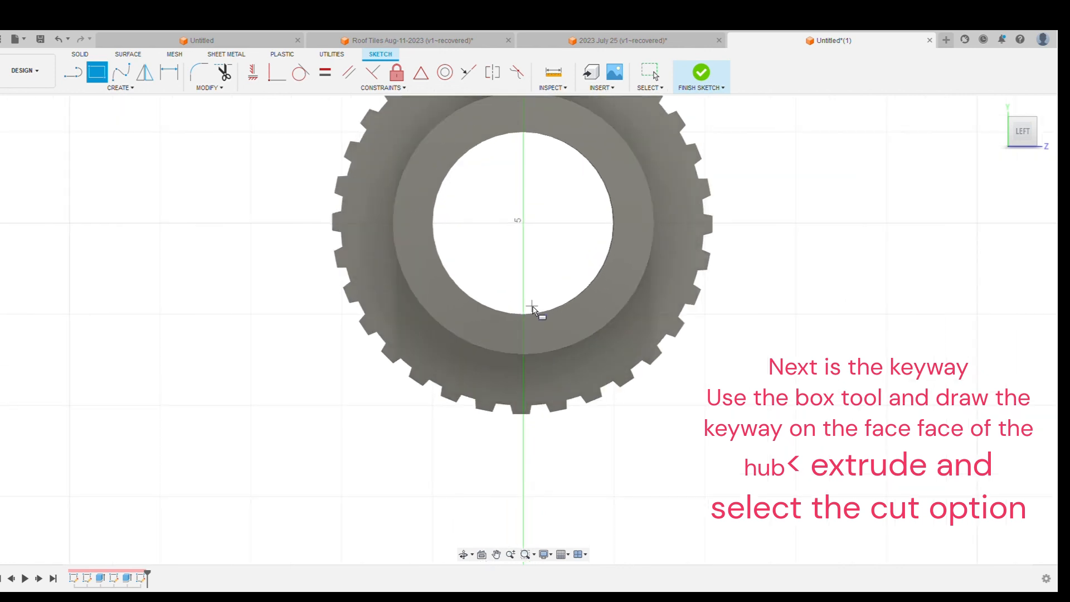
{"action": "left_click", "coordinate": [501, 287]}
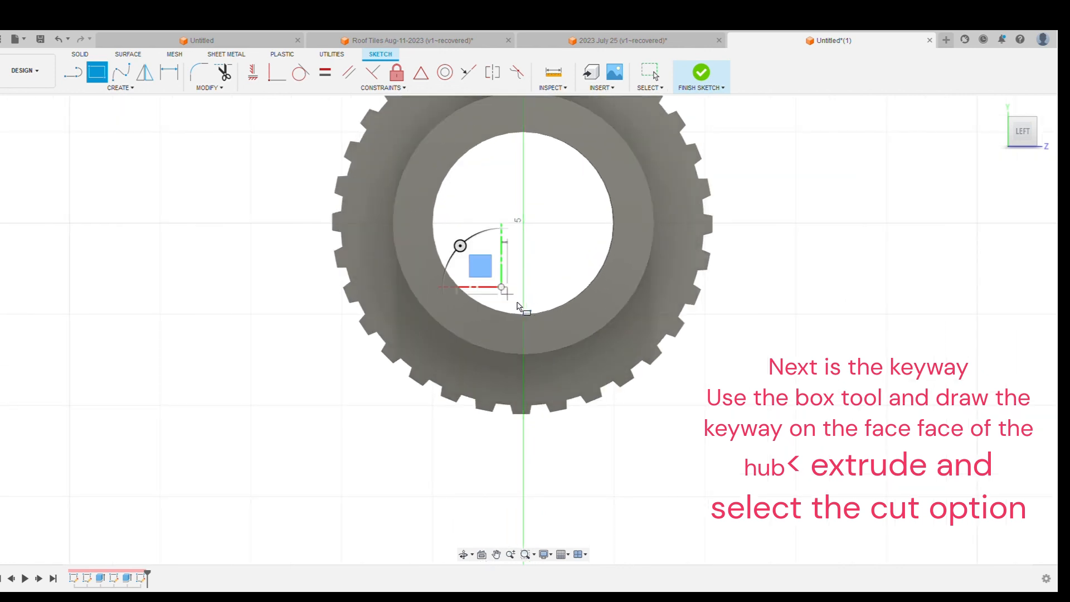
{"action": "left_click", "coordinate": [557, 330]}
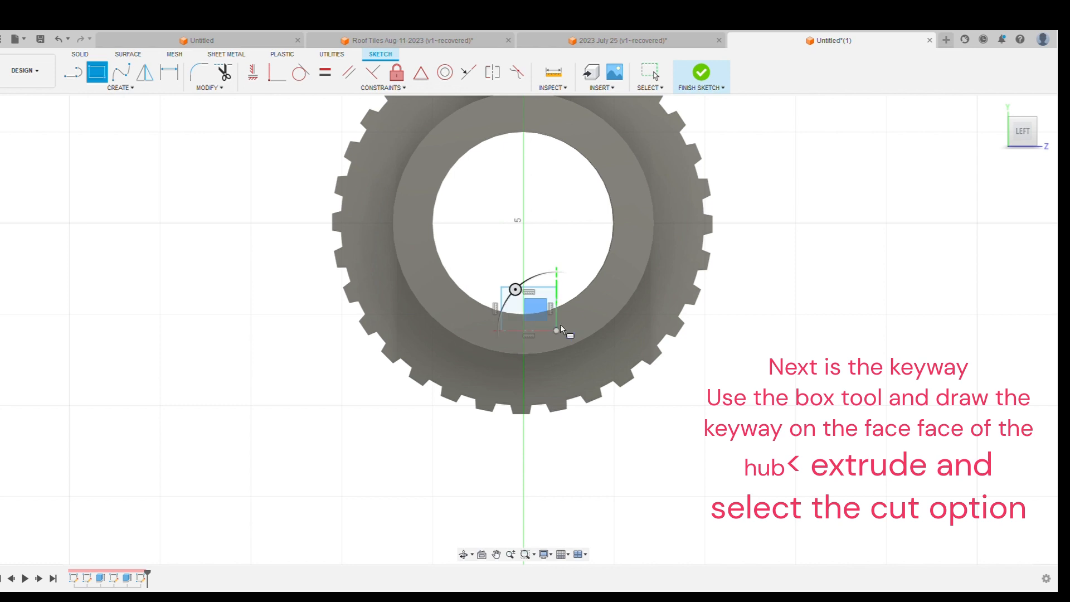
{"action": "key", "text": "Escape"}
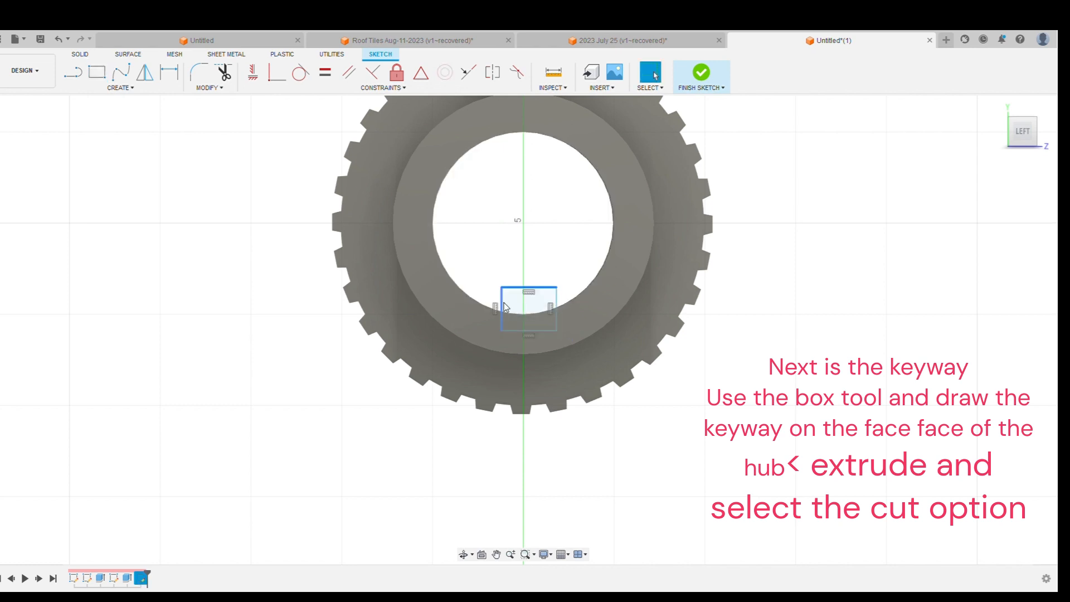
Move the keyway rectangle about 0.077 sideways so it is centred on the bore's vertical axis
{"action": "left_click", "coordinate": [505, 306]}
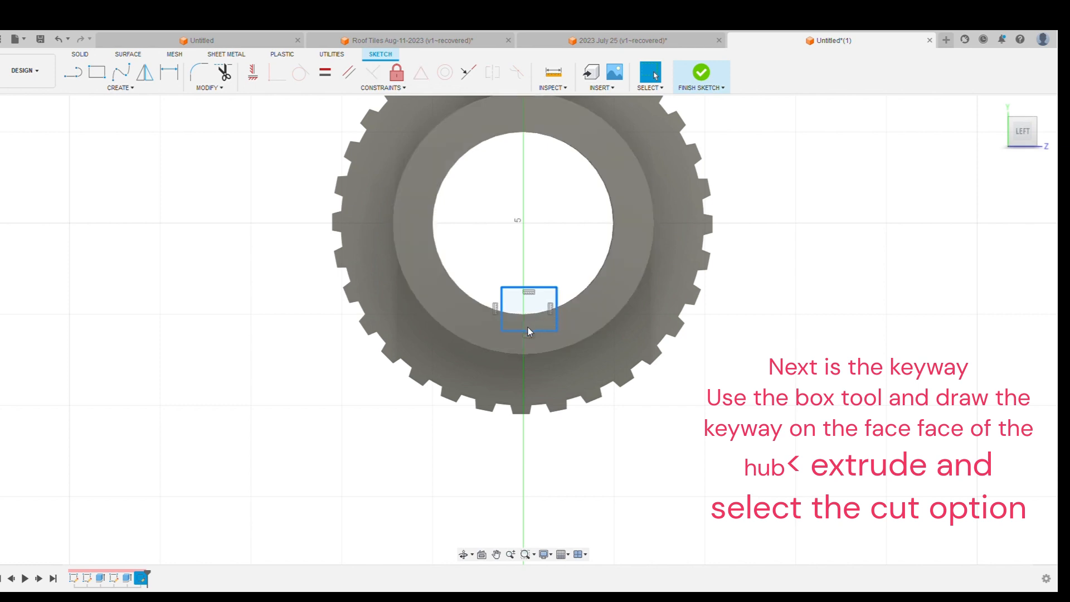
{"action": "key", "text": "m"}
{"action": "scroll", "coordinate": [541, 287], "scroll_direction": "up", "scroll_amount": 4}
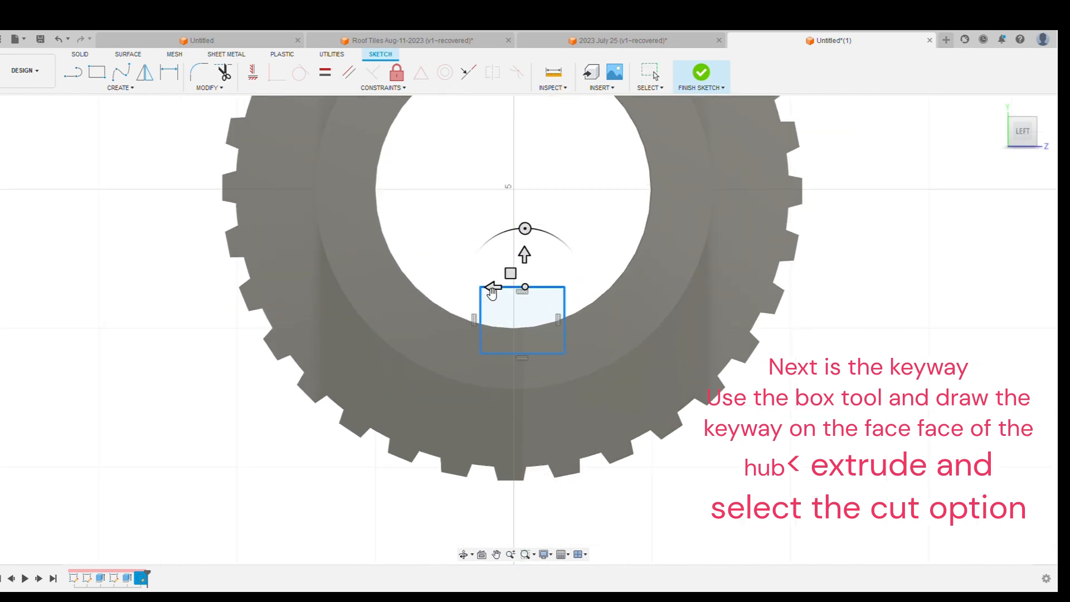
{"action": "left_click_drag", "start_coordinate": [492, 291], "coordinate": [483, 295]}
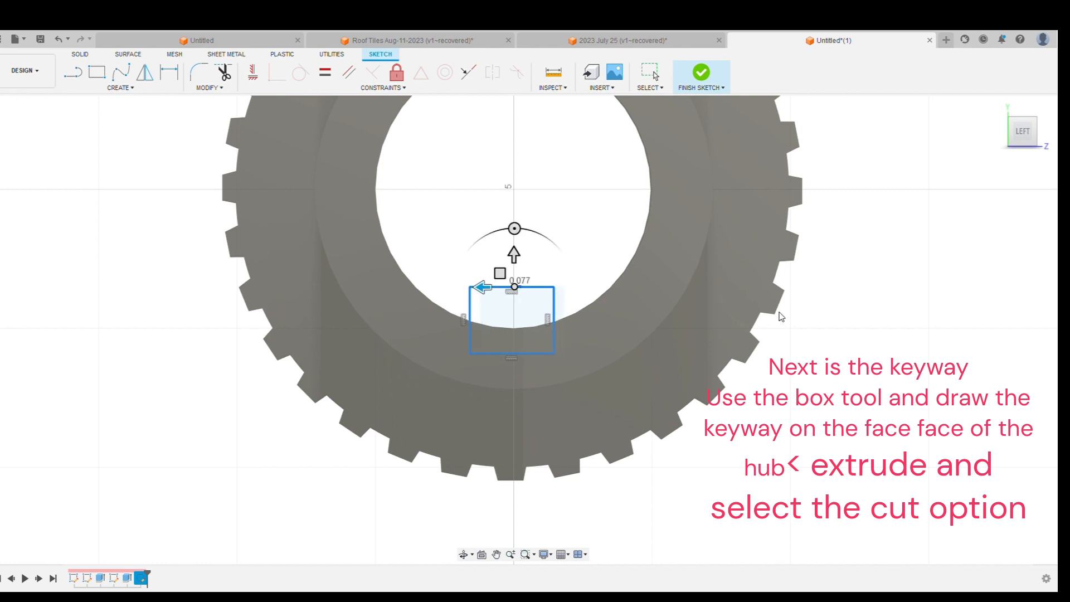
{"action": "left_click", "coordinate": [850, 372]}
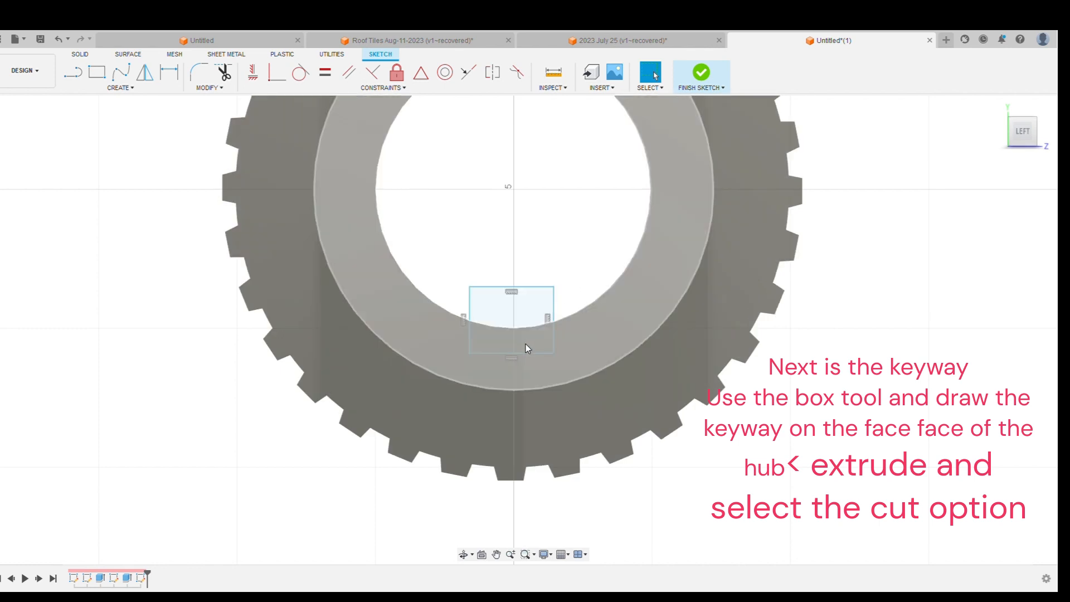
Finish the sketch and move the keyway profile about 1.342 along the gear's axis, just past the hub's end face
{"action": "scroll", "coordinate": [526, 351], "scroll_direction": "up", "scroll_amount": 3}
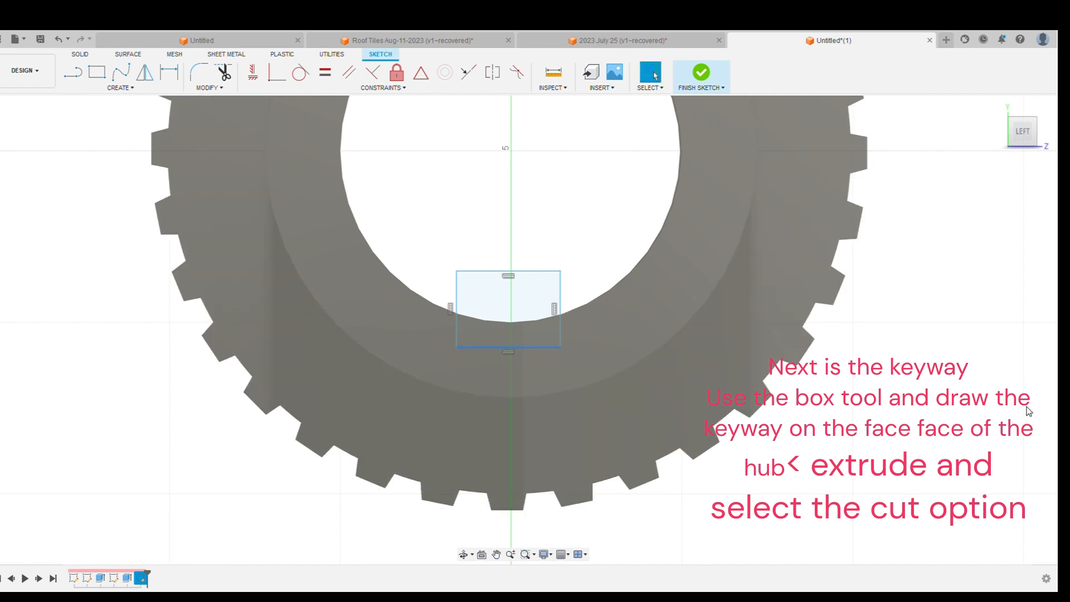
{"action": "left_click", "coordinate": [1030, 411]}
{"action": "left_click", "coordinate": [525, 298]}
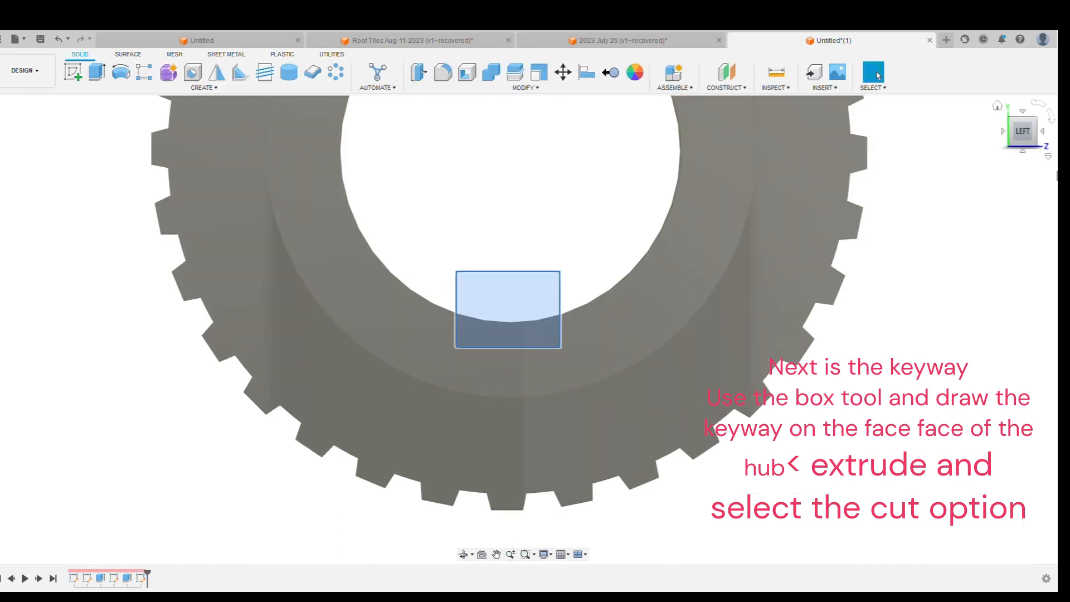
{"action": "left_click", "coordinate": [1004, 133]}
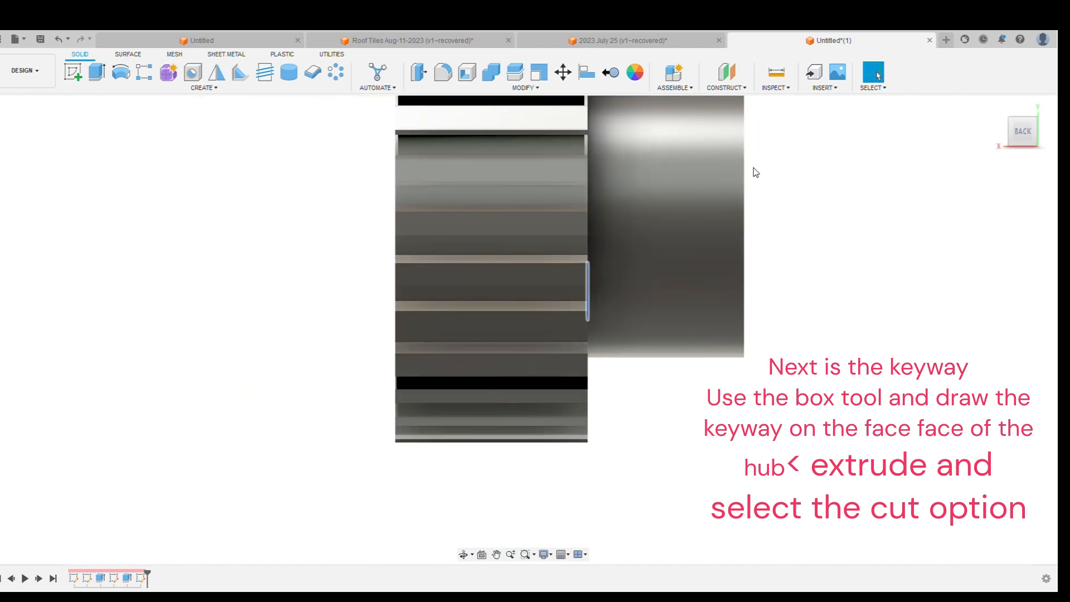
{"action": "key", "text": "m"}
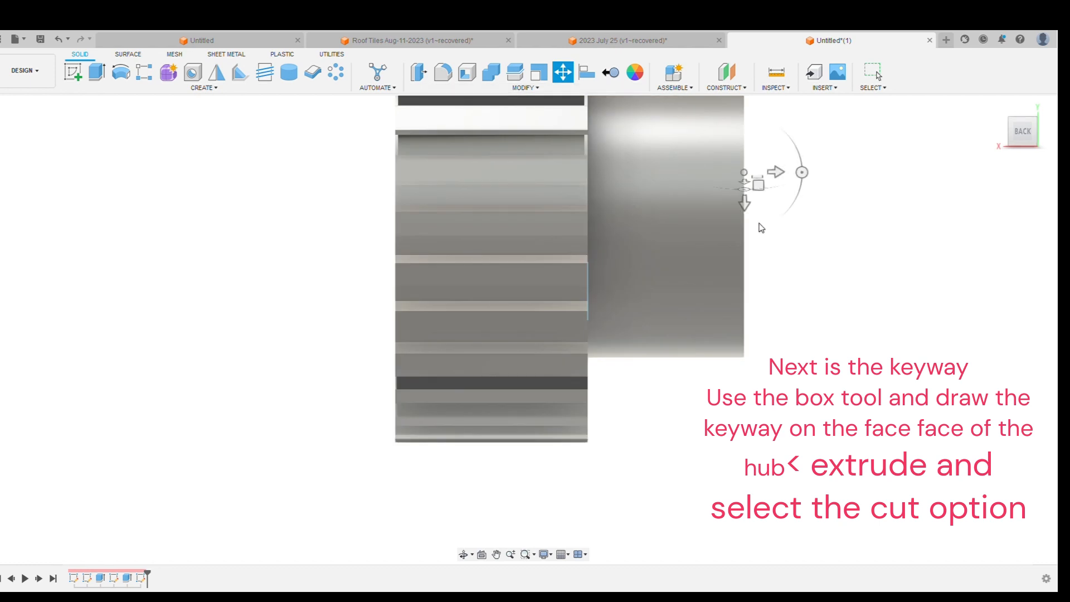
{"action": "left_click_drag", "start_coordinate": [808, 204], "coordinate": [528, 357]}
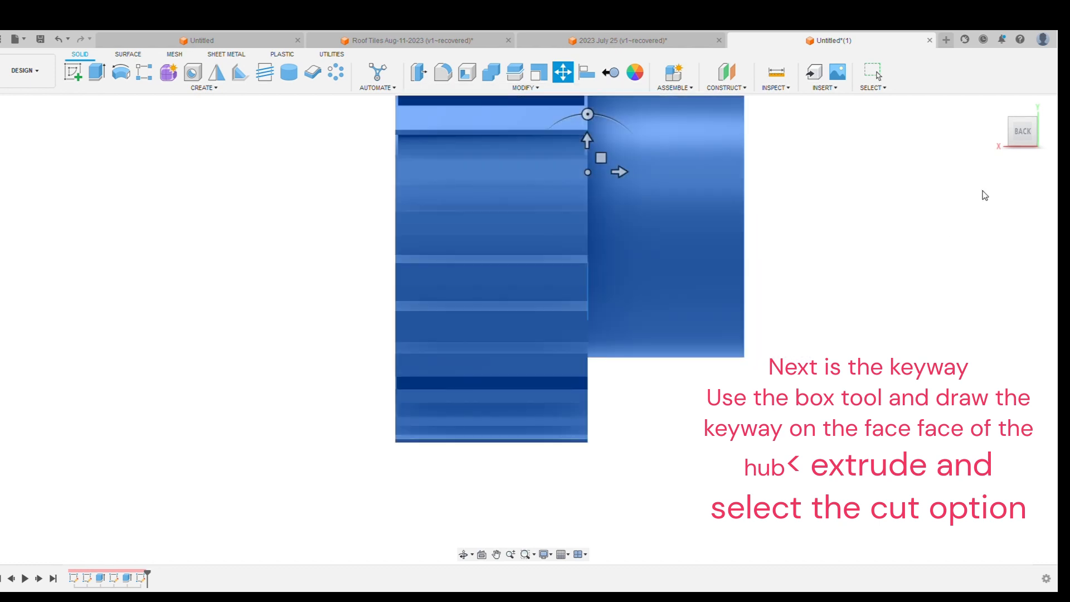
{"action": "left_click", "coordinate": [937, 242]}
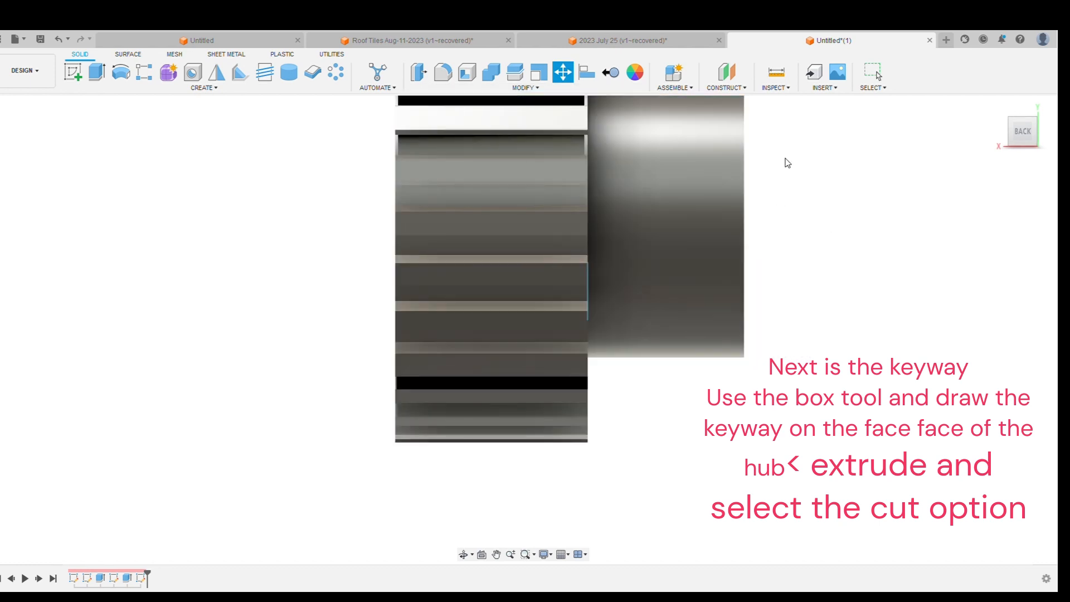
{"action": "left_click_drag", "start_coordinate": [786, 159], "coordinate": [471, 385]}
{"action": "middle_click_drag", "start_coordinate": [671, 357], "coordinate": [553, 402]}
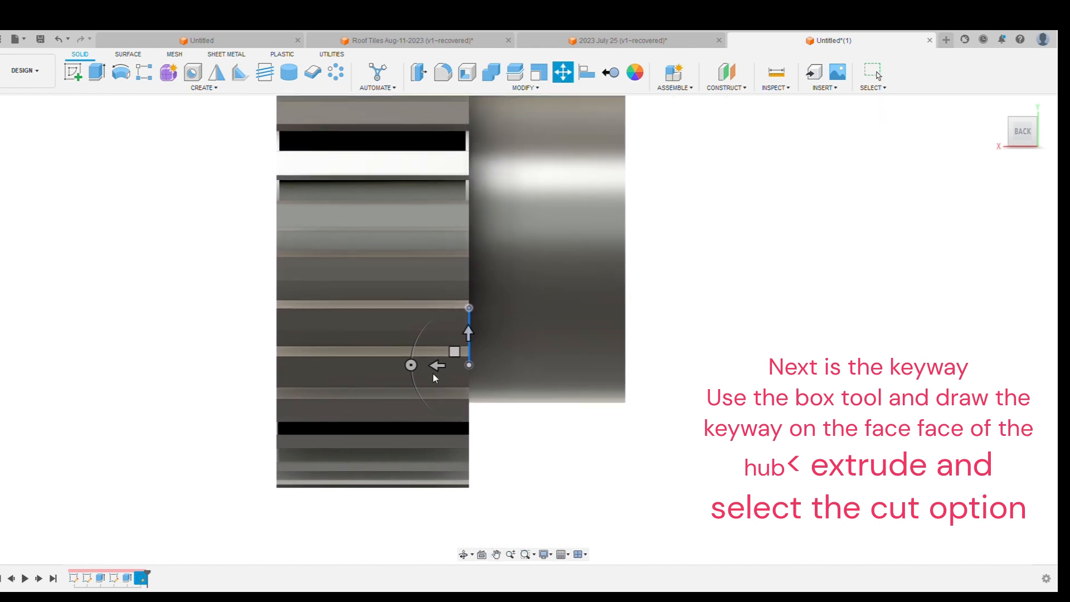
{"action": "left_click_drag", "start_coordinate": [438, 367], "coordinate": [612, 369]}
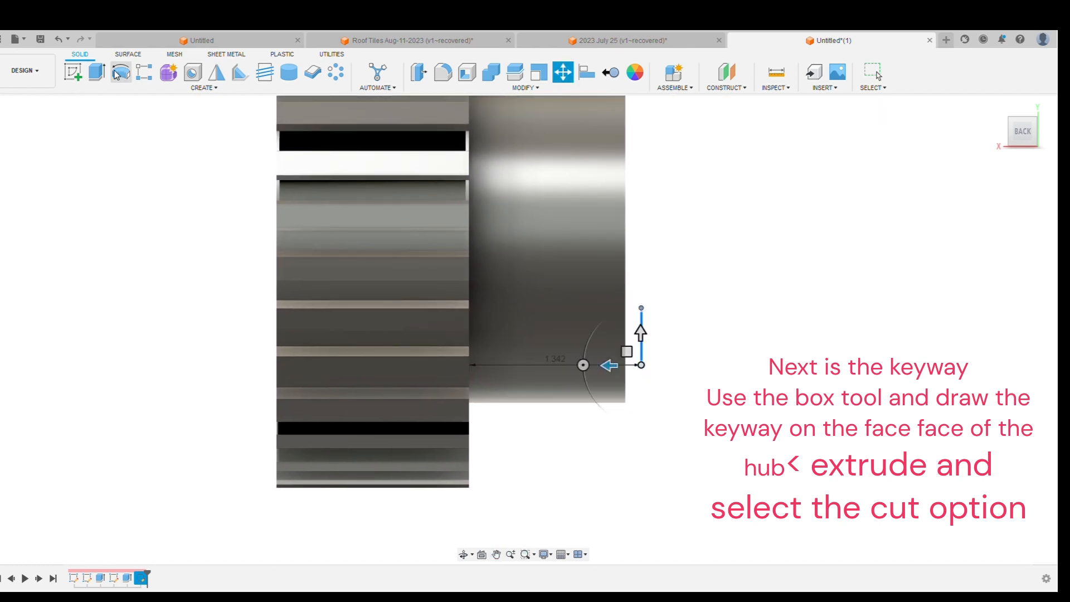
Extrude the keyway profile about 2.96 as a cut through the full length of the hub and gear
{"action": "left_click", "coordinate": [97, 73]}
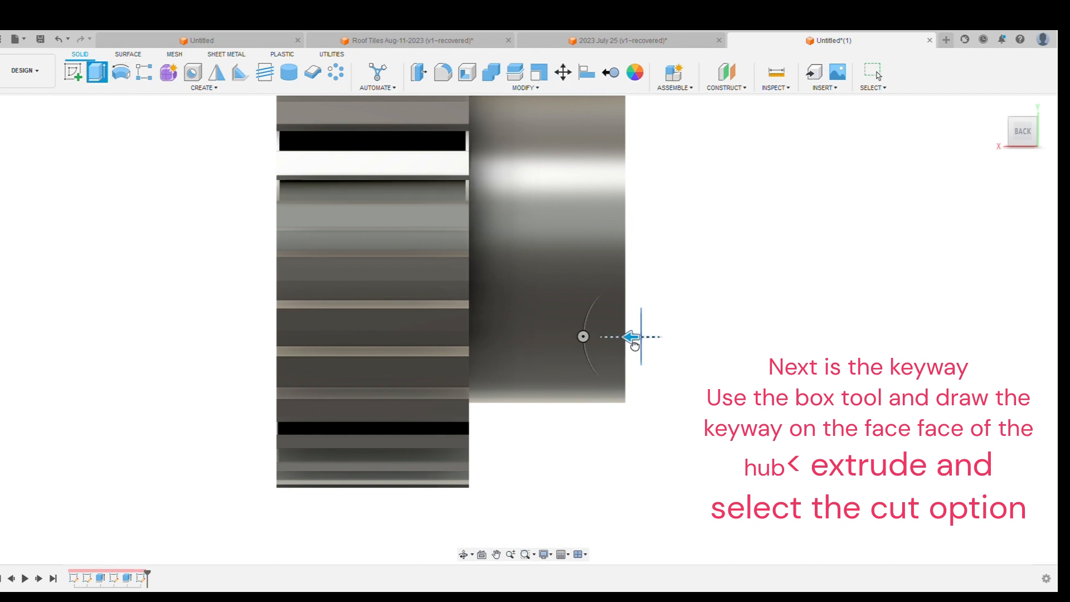
{"action": "left_click_drag", "start_coordinate": [634, 346], "coordinate": [254, 345]}
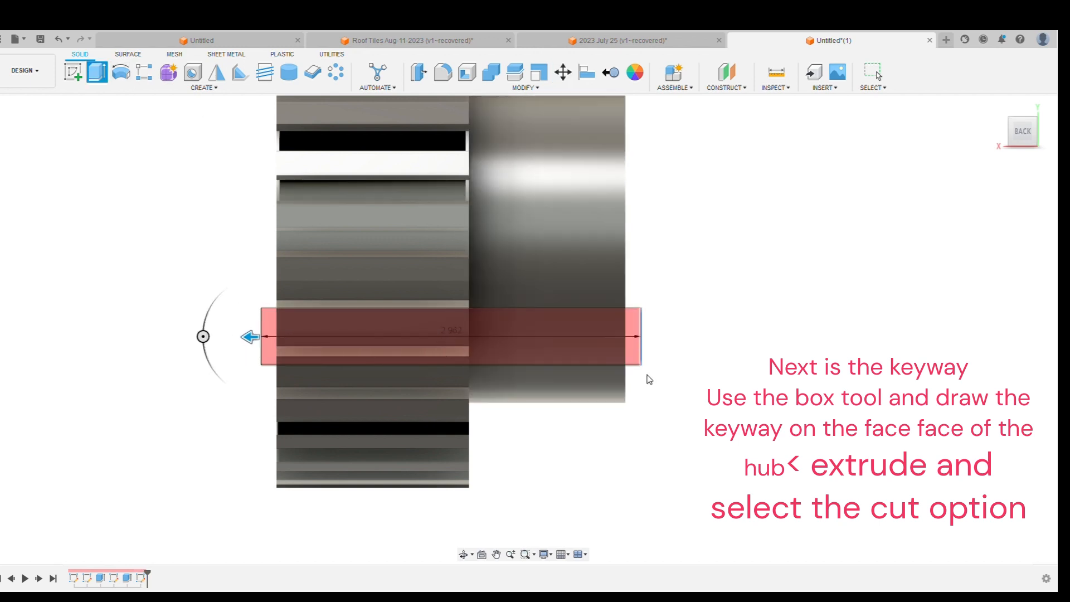
{"action": "middle_click_drag", "start_coordinate": [929, 351], "coordinate": [727, 368], "text": "shift"}
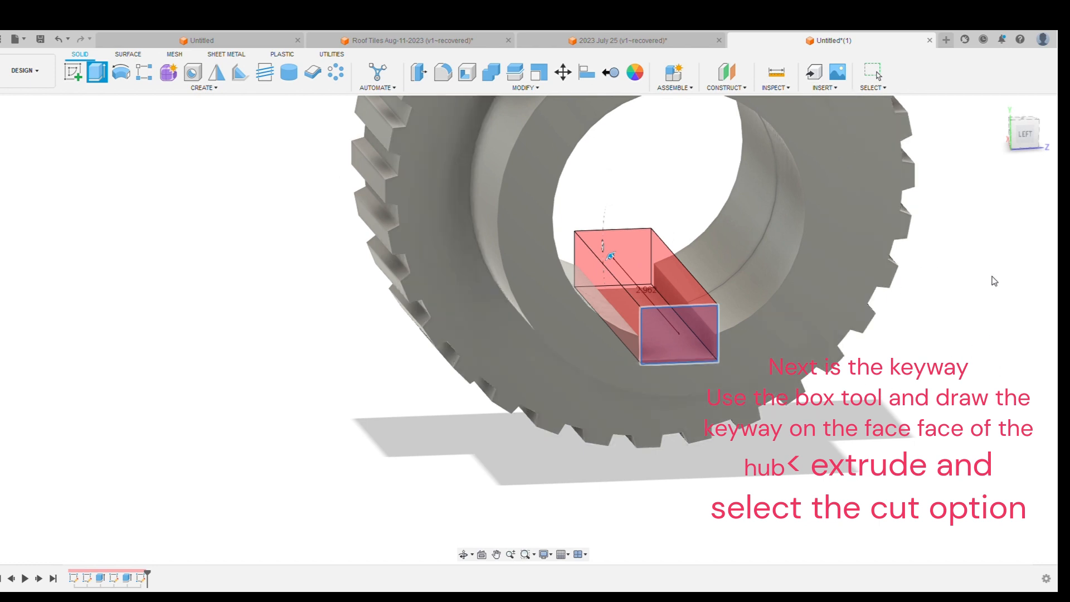
{"action": "key", "text": "Return"}
{"action": "mouse_move", "coordinate": [765, 335]}
{"action": "middle_mouse_down", "text": "shift"}
{"action": "mouse_move", "coordinate": [651, 318]}
{"action": "mouse_move", "coordinate": [775, 325]}
{"action": "middle_mouse_up", "text": "shift"}
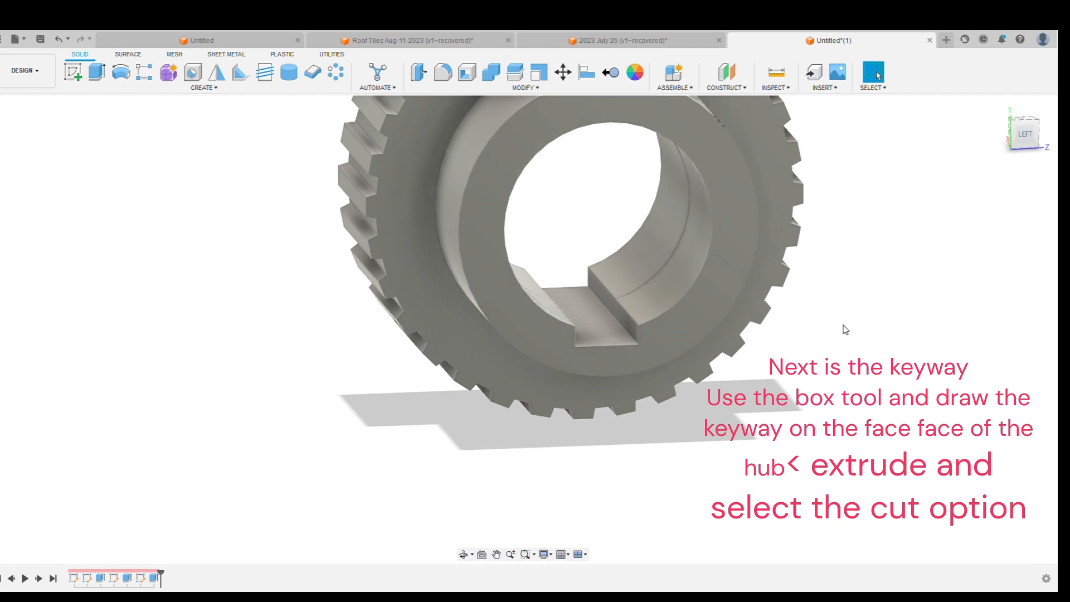
Start a hole on the keyway's floor and reduce its diameter to slightly less than the keyway width
{"action": "middle_click_drag", "start_coordinate": [841, 329], "coordinate": [641, 279], "text": "shift"}
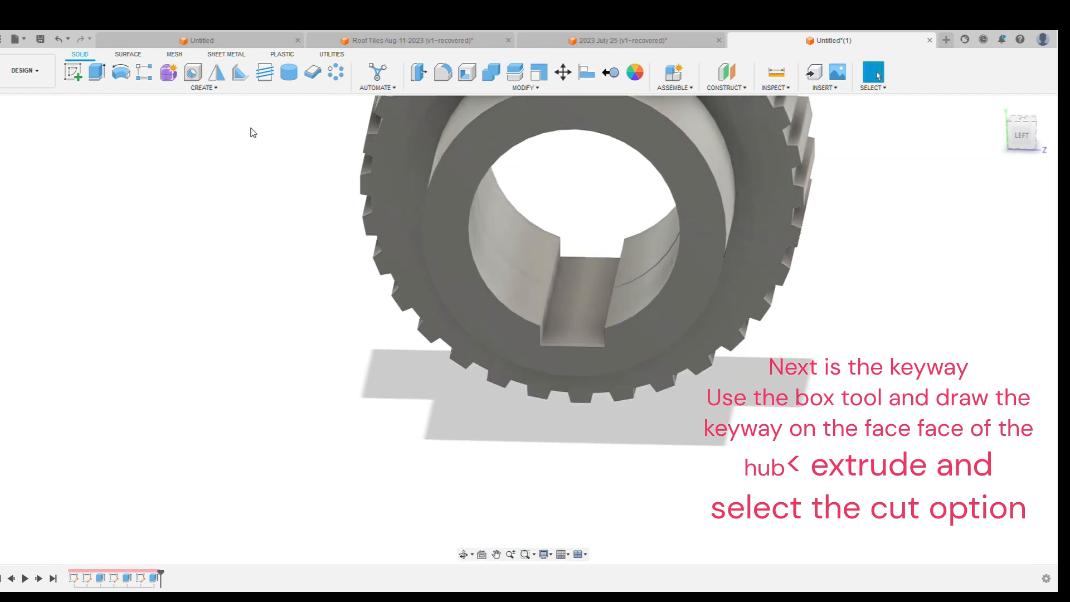
{"action": "left_click", "coordinate": [193, 72]}
{"action": "left_click", "coordinate": [581, 312]}
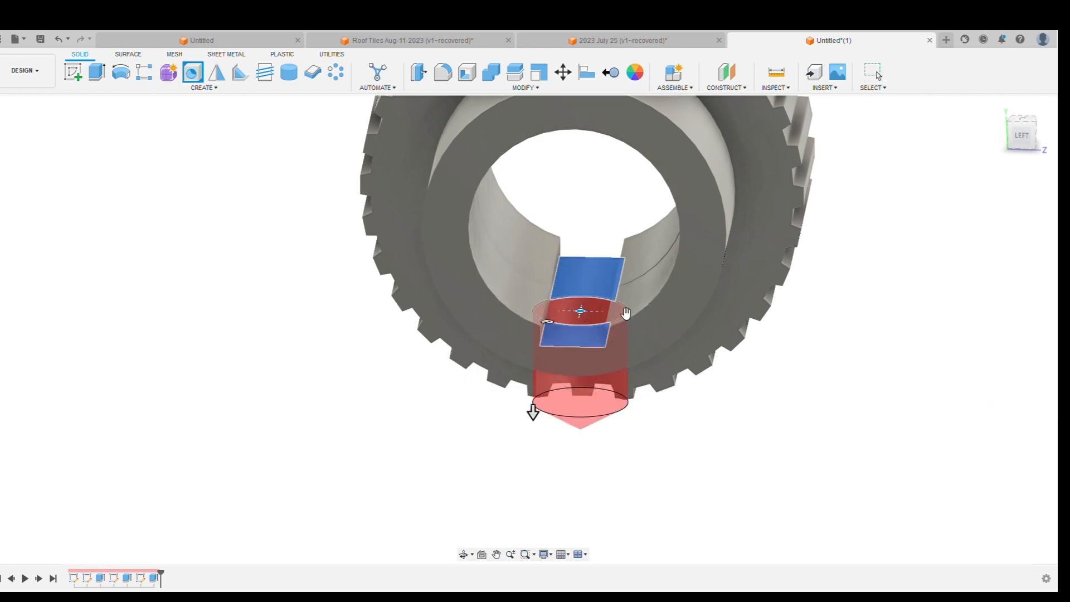
{"action": "left_click", "coordinate": [1027, 123]}
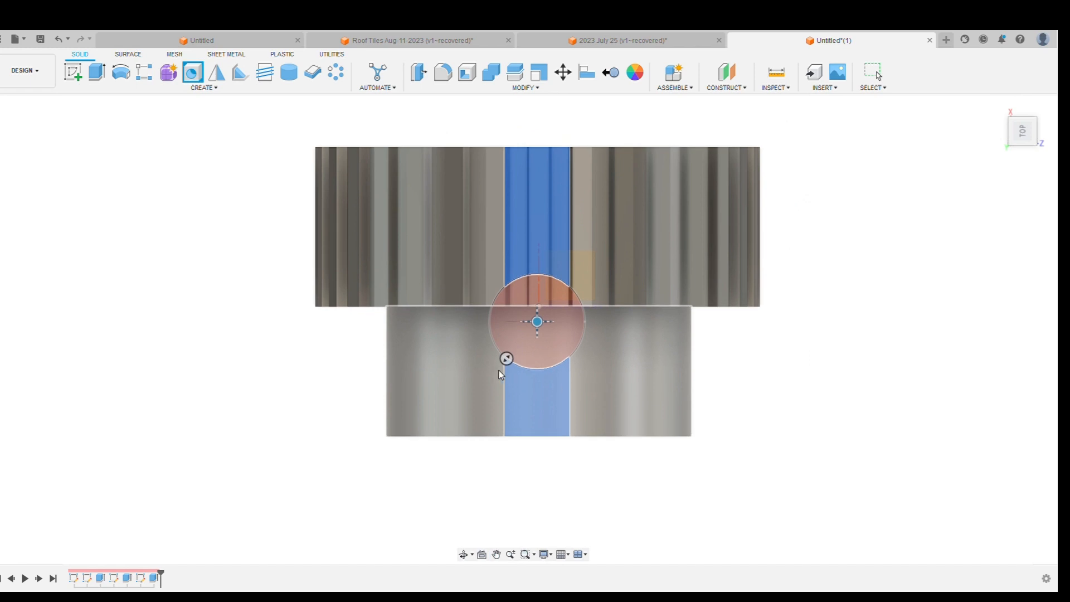
{"action": "left_click_drag", "start_coordinate": [506, 359], "coordinate": [520, 352]}
Move the hole onto the hub section, switch to wireframe display, and centre the hole across the keyway's width
{"action": "middle_click_drag", "start_coordinate": [525, 375], "coordinate": [550, 424]}
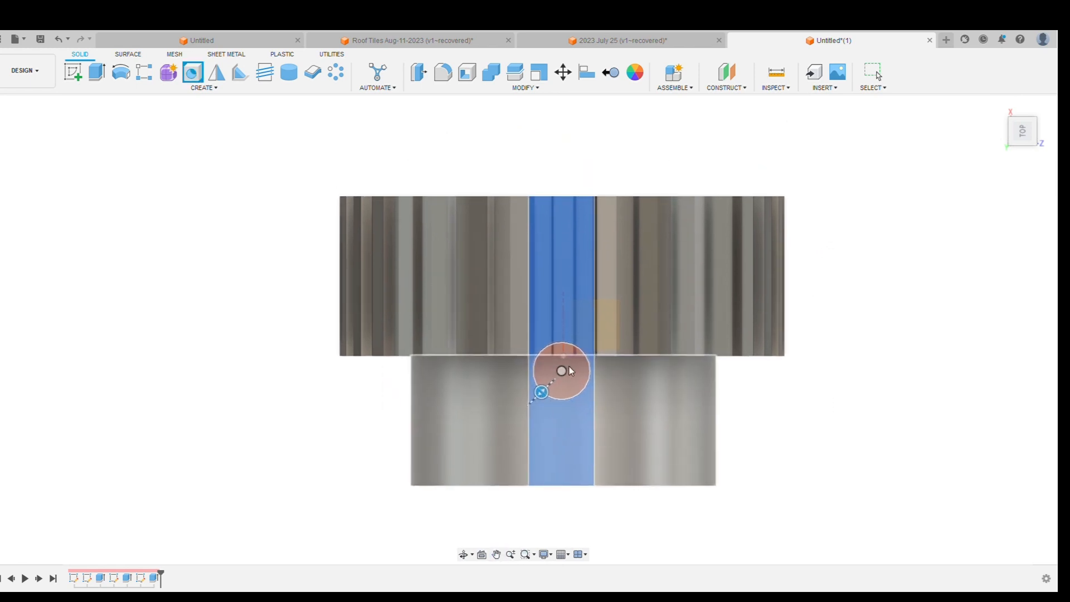
{"action": "left_click_drag", "start_coordinate": [566, 372], "coordinate": [567, 435]}
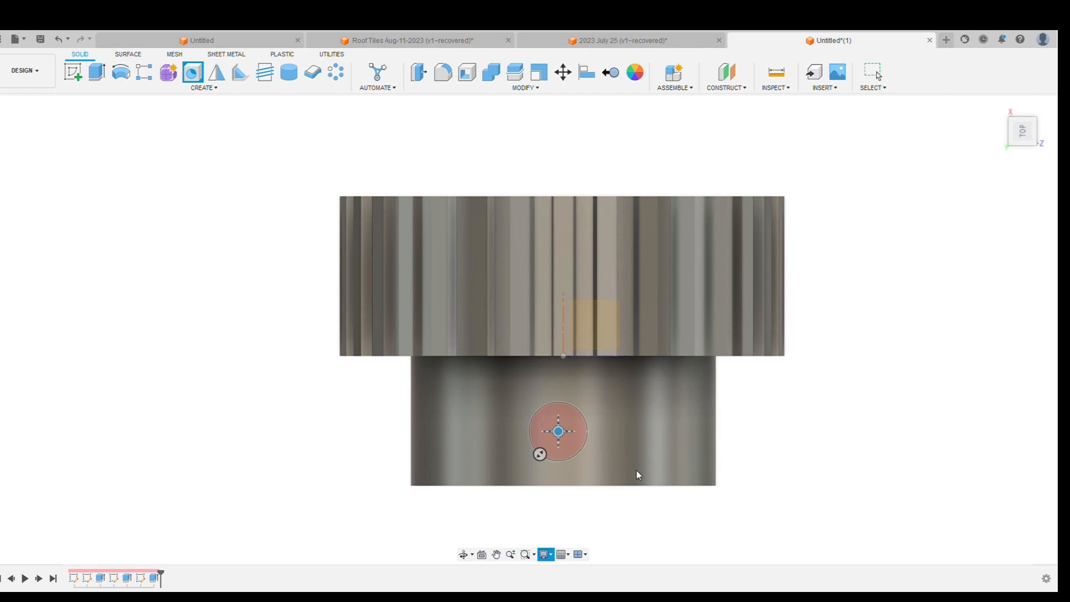
{"action": "scroll", "coordinate": [552, 432], "scroll_direction": "up", "scroll_amount": 5}
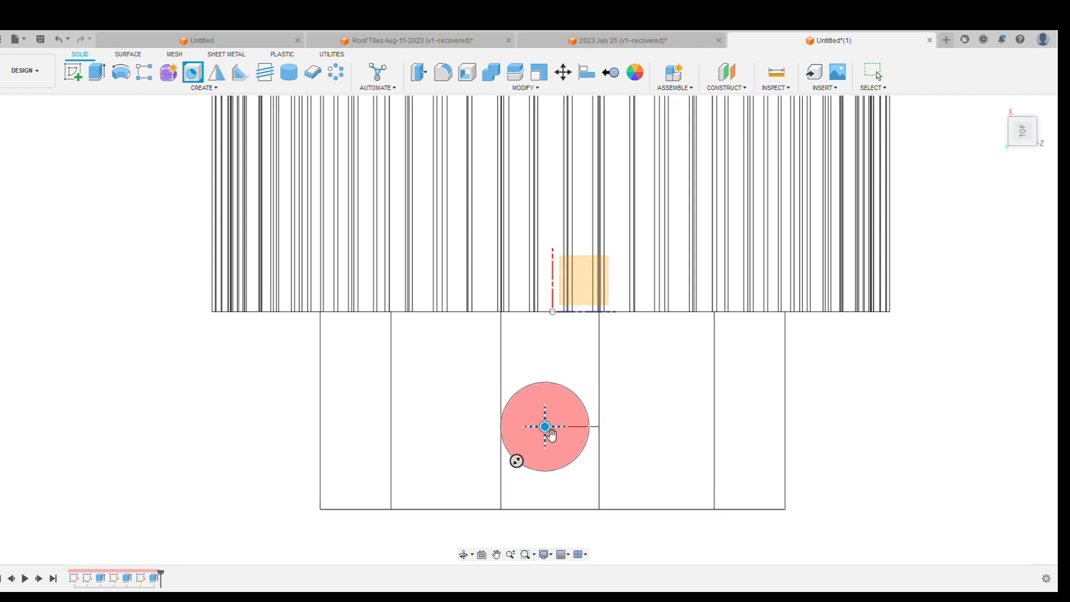
{"action": "left_click_drag", "start_coordinate": [554, 436], "coordinate": [557, 446]}
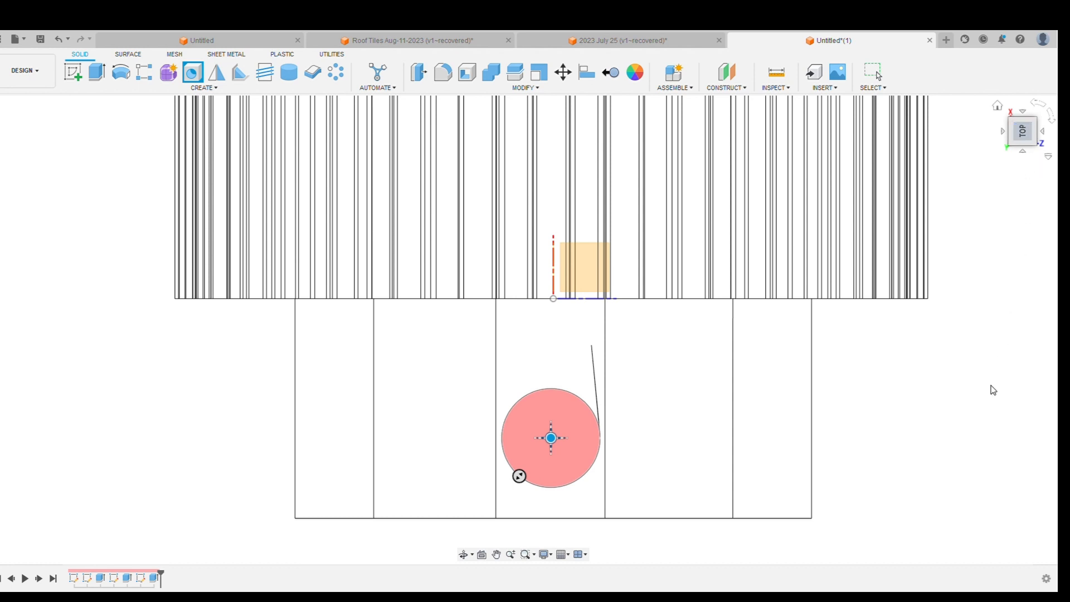
Set the hole's depth to about 0.959 with a flat drill point and create it through the hub wall
{"action": "left_click", "coordinate": [1028, 114]}
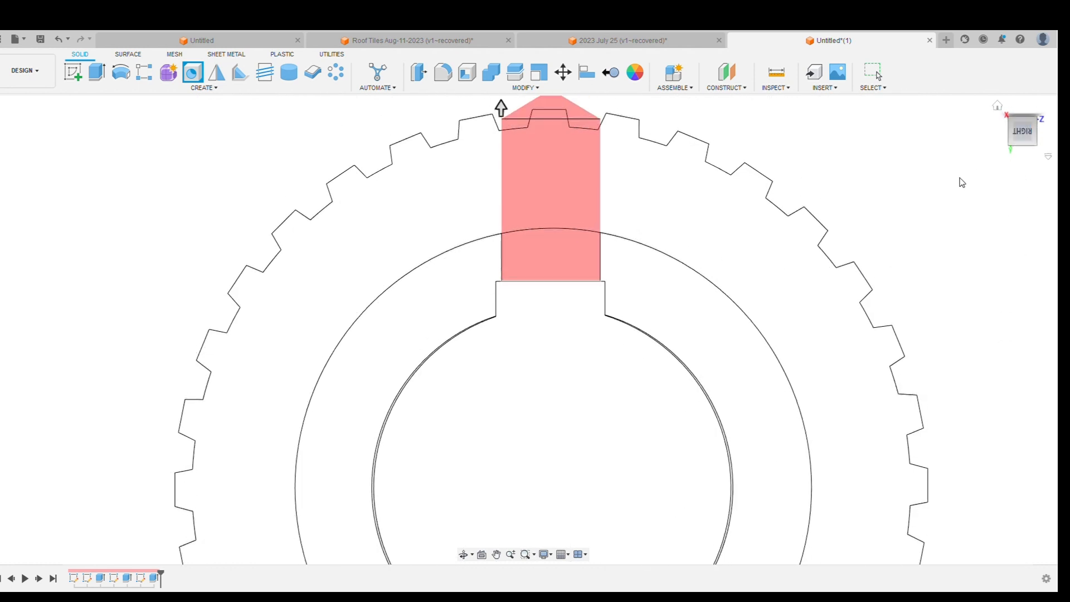
{"action": "middle_click_drag", "start_coordinate": [747, 308], "coordinate": [642, 289]}
{"action": "scroll", "coordinate": [584, 232], "scroll_direction": "down", "scroll_amount": 8}
{"action": "scroll", "coordinate": [561, 301], "scroll_direction": "down", "scroll_amount": 1}
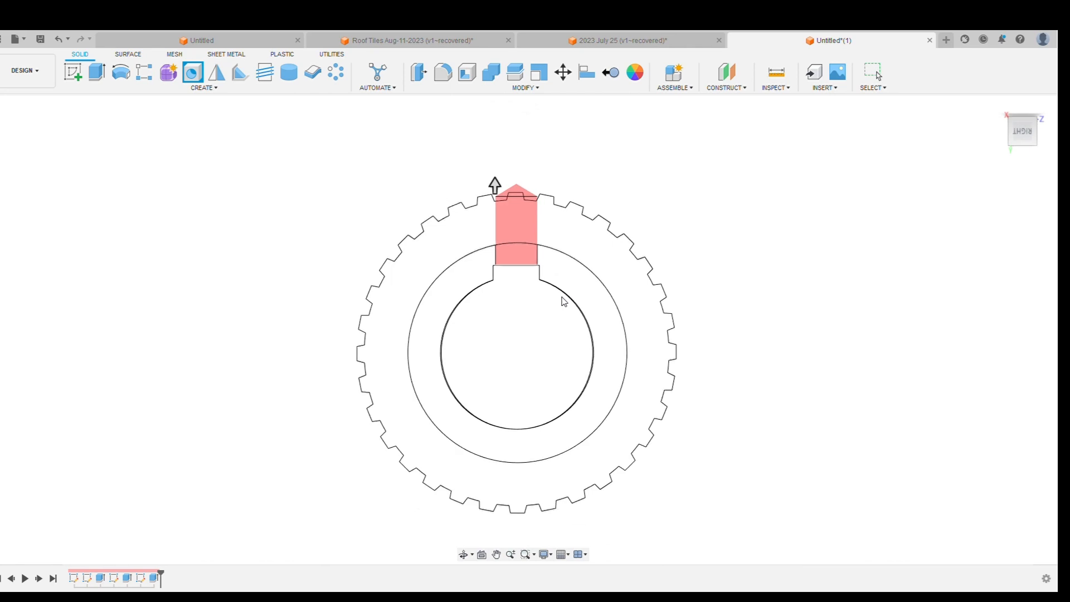
{"action": "mouse_move", "coordinate": [633, 351]}
{"action": "middle_mouse_down"}
{"action": "mouse_move", "coordinate": [731, 407]}
{"action": "mouse_move", "coordinate": [774, 370]}
{"action": "mouse_move", "coordinate": [778, 383]}
{"action": "middle_mouse_up"}
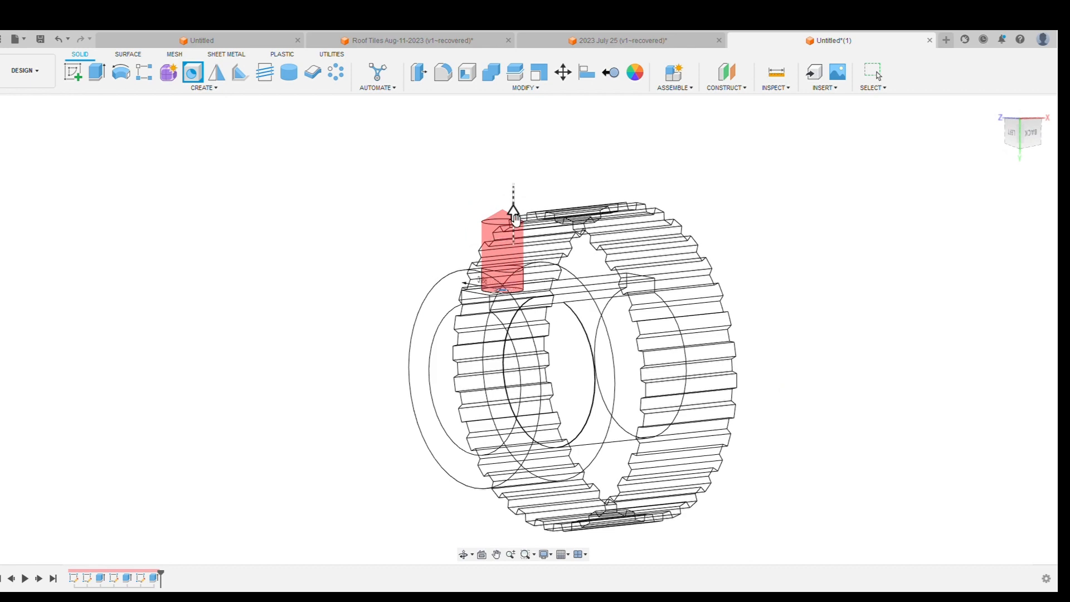
{"action": "mouse_move", "coordinate": [513, 213]}
{"action": "left_mouse_down"}
{"action": "mouse_move", "coordinate": [513, 329]}
{"action": "mouse_move", "coordinate": [518, 215]}
{"action": "left_mouse_up"}
{"action": "middle_click_drag", "start_coordinate": [529, 375], "coordinate": [536, 346], "text": "shift"}
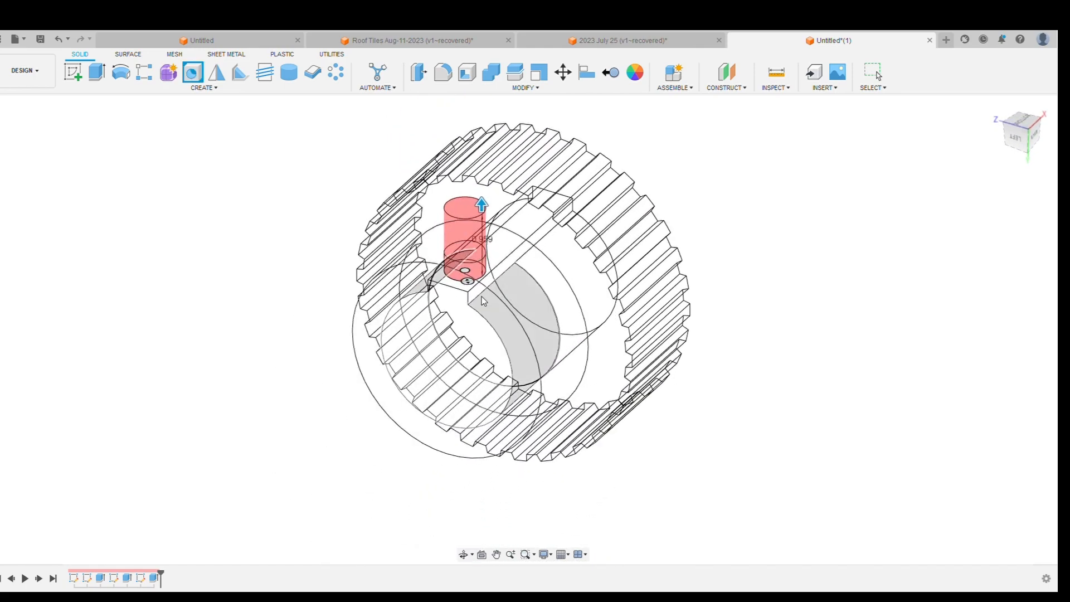
{"action": "scroll", "coordinate": [488, 253], "scroll_direction": "up", "scroll_amount": 4}
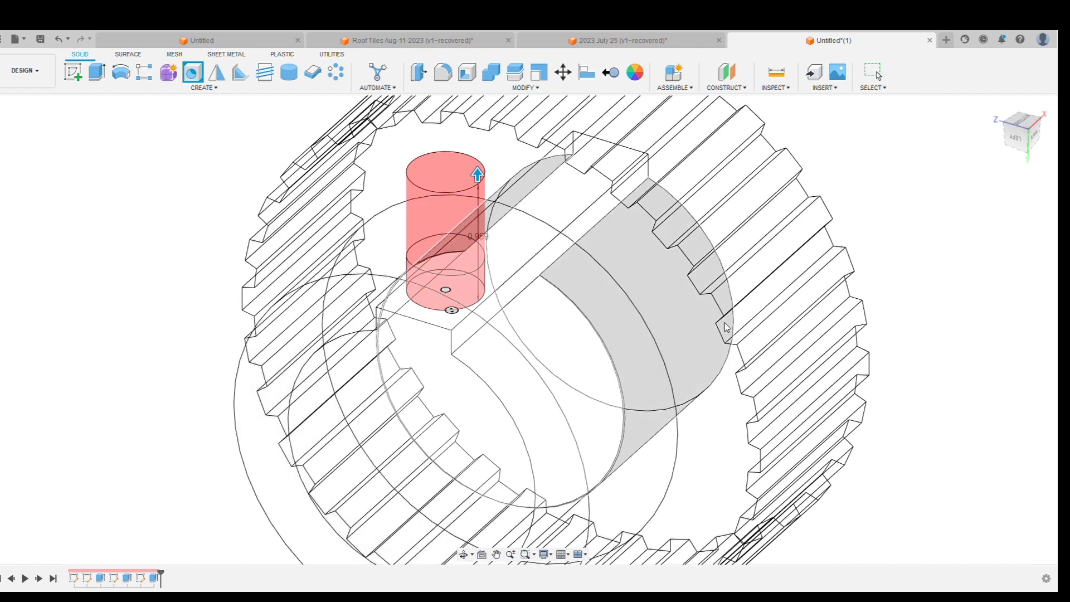
{"action": "scroll", "coordinate": [589, 305], "scroll_direction": "down", "scroll_amount": 2}
{"action": "scroll", "coordinate": [589, 305], "scroll_direction": "down", "scroll_amount": 2}
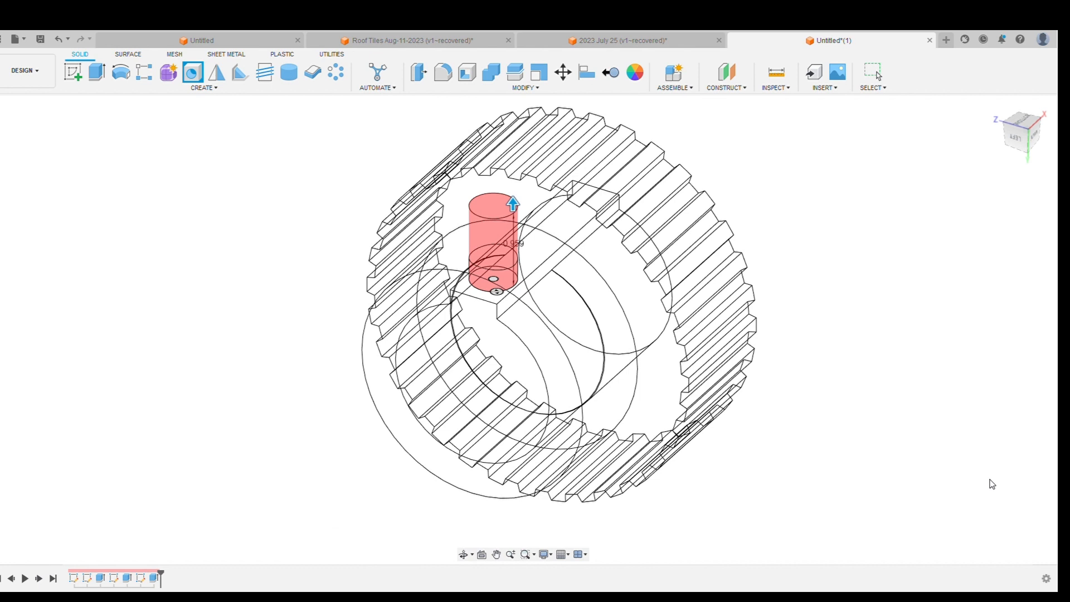
{"action": "key", "text": "Return"}
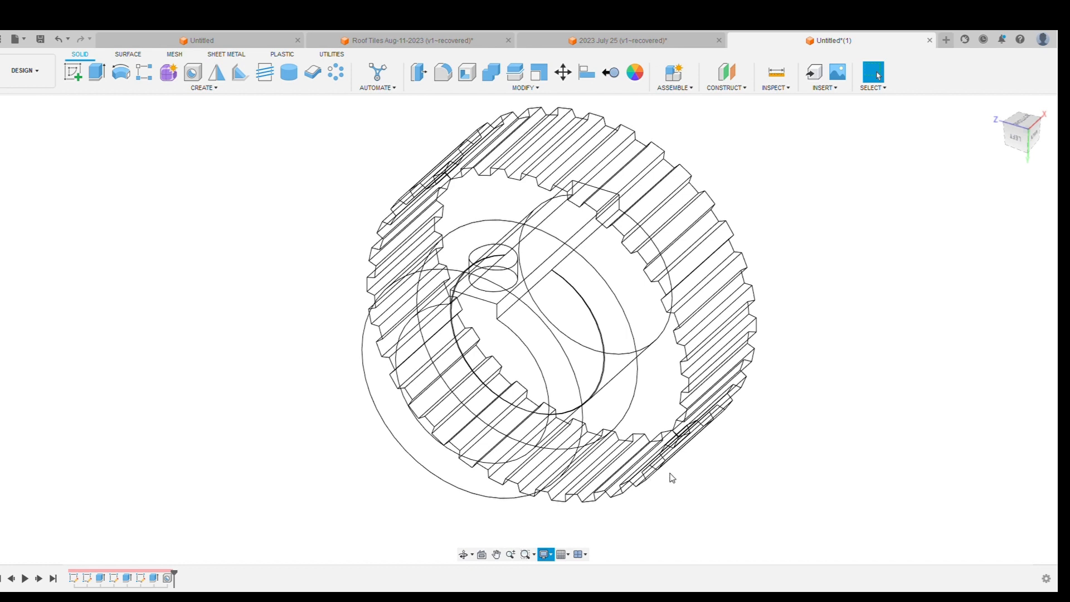
{"action": "middle_click_drag", "start_coordinate": [733, 418], "coordinate": [846, 428], "text": "shift"}
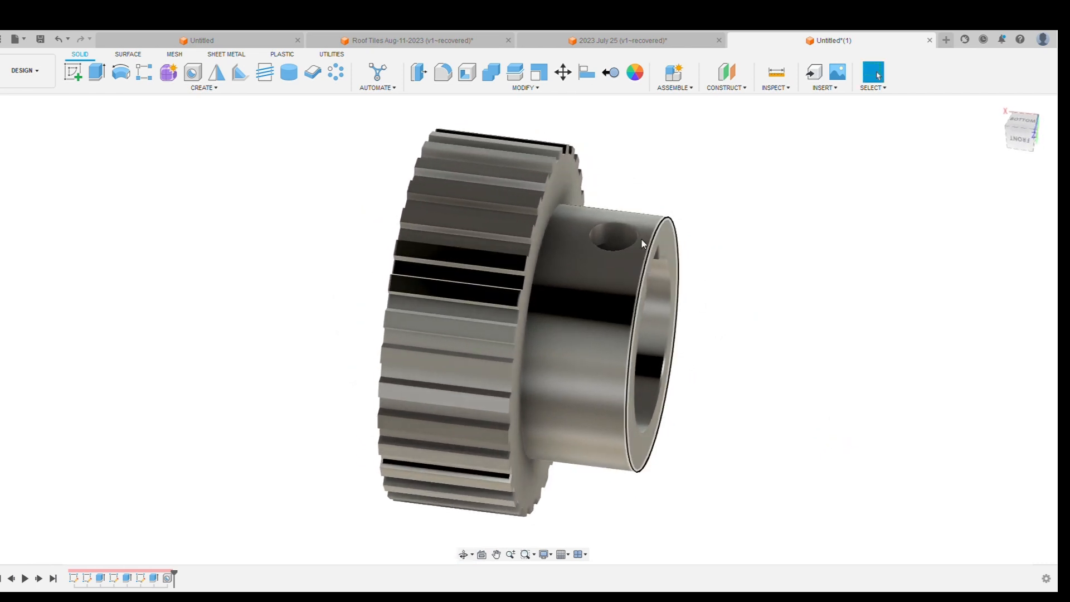
{"action": "scroll", "coordinate": [641, 241], "scroll_direction": "up", "scroll_amount": 5}
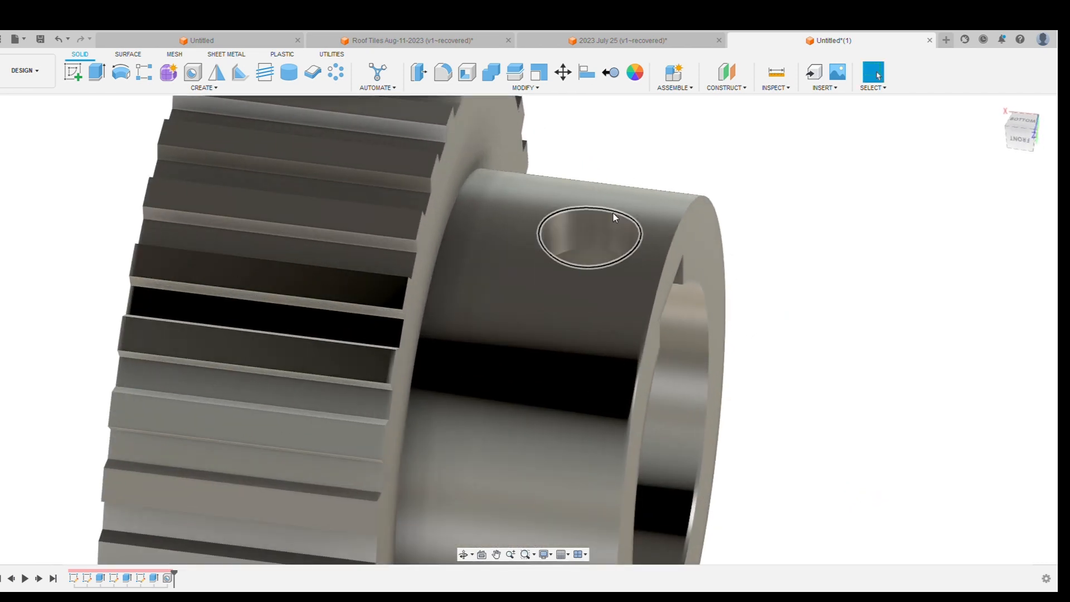
{"action": "left_click", "coordinate": [613, 213]}
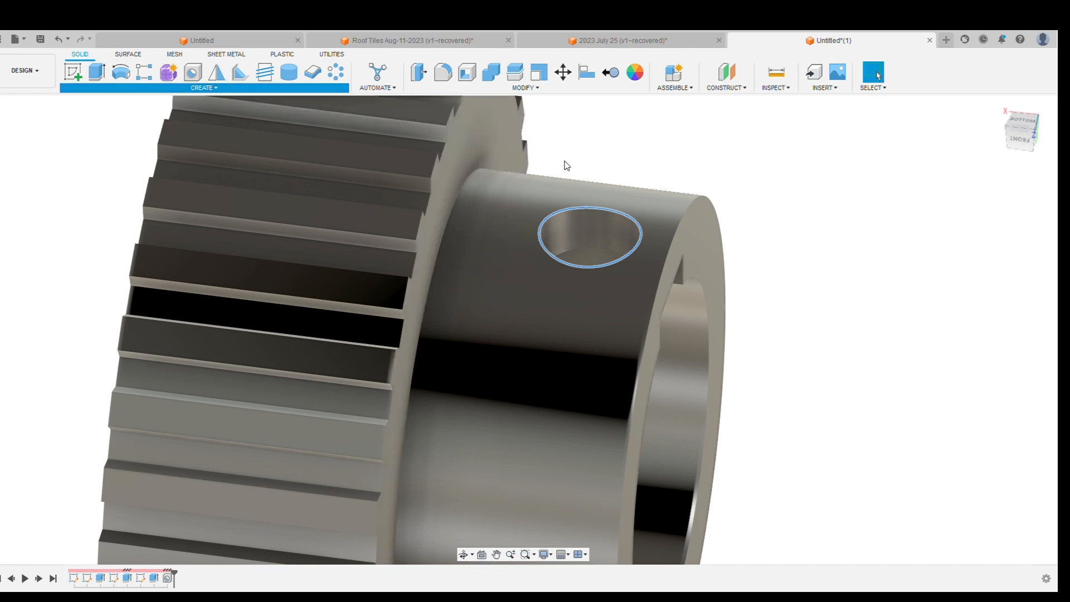
{"action": "left_click", "coordinate": [468, 73]}
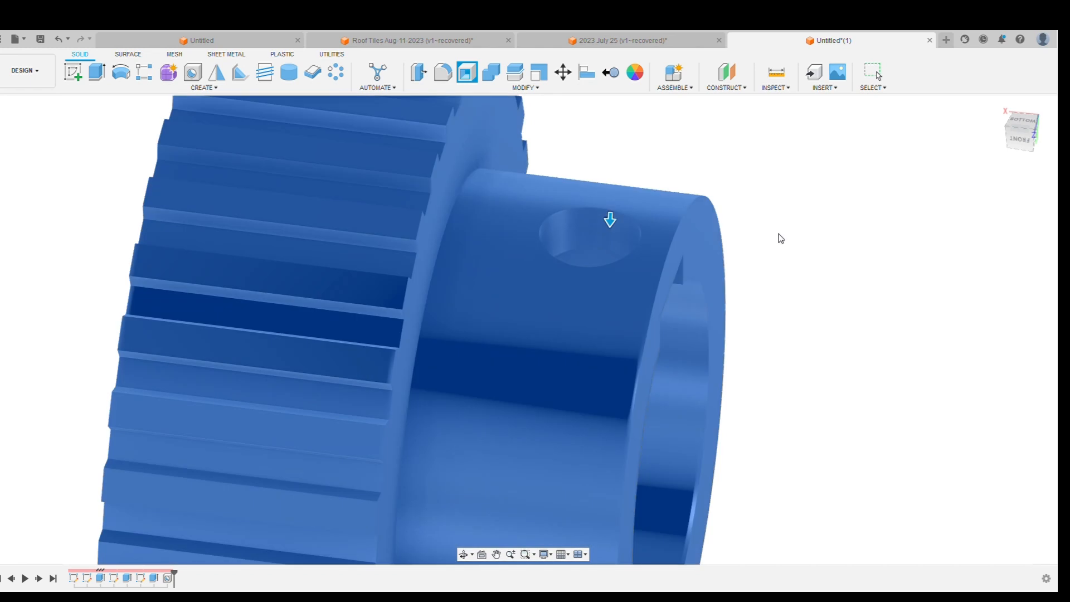
{"action": "key", "text": "Escape"}
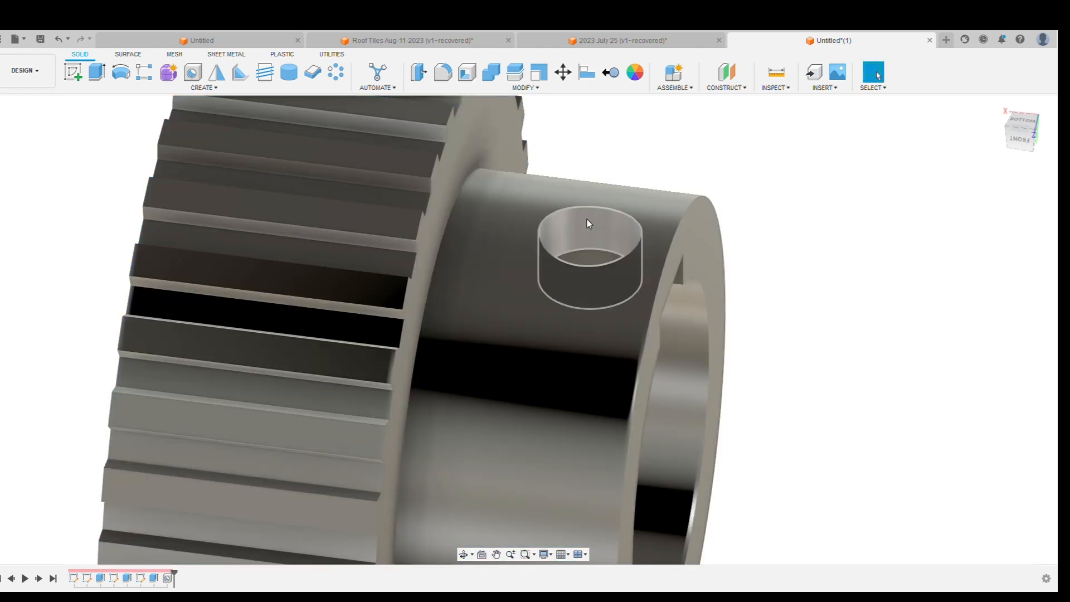
Examine the finished gear from several angles, checking the radial hole, the keyway and the hub bore
{"action": "middle_click_drag", "start_coordinate": [803, 334], "coordinate": [900, 401], "text": "shift"}
{"action": "scroll", "coordinate": [820, 420], "scroll_direction": "down", "scroll_amount": 6}
{"action": "middle_click_drag", "start_coordinate": [829, 347], "coordinate": [635, 212]}
{"action": "scroll", "coordinate": [635, 213], "scroll_direction": "down", "scroll_amount": 5}
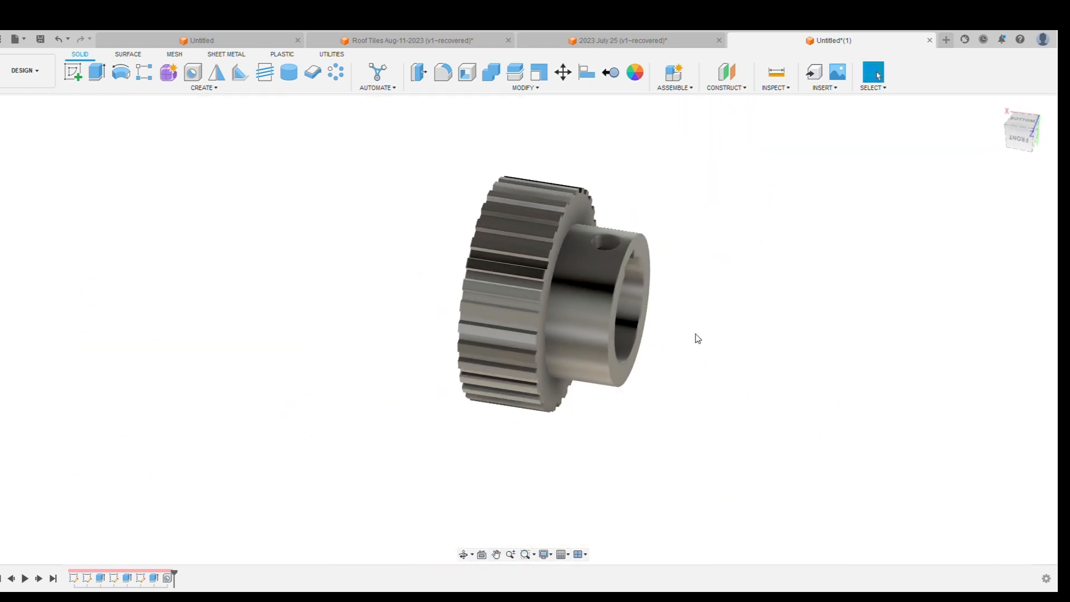
{"action": "middle_click_drag", "start_coordinate": [697, 338], "coordinate": [534, 315], "text": "shift"}
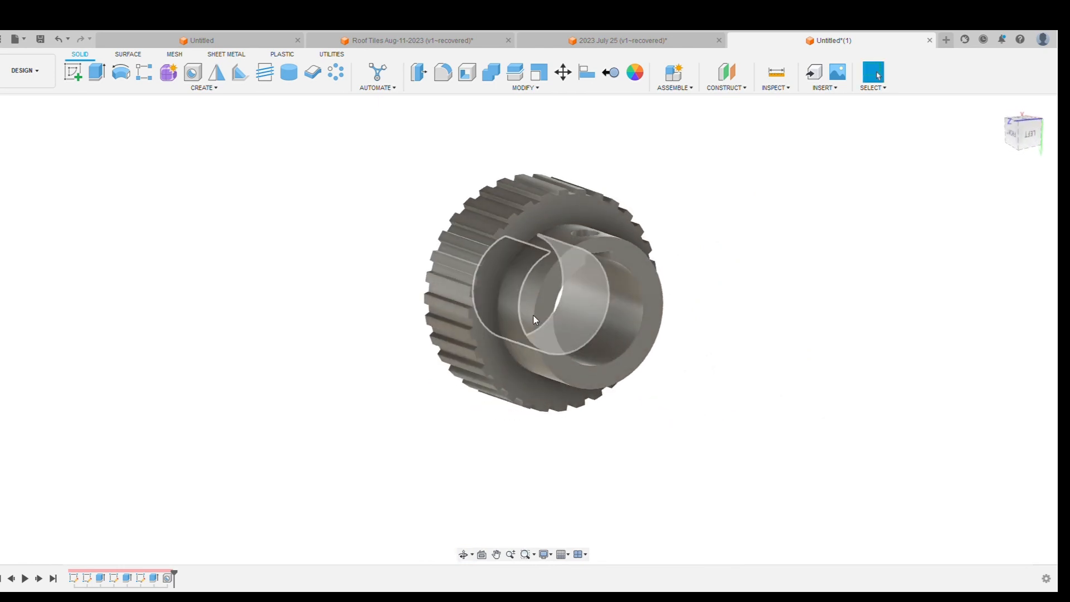
{"action": "scroll", "coordinate": [483, 266], "scroll_direction": "up", "scroll_amount": 4}
{"action": "middle_click_drag", "start_coordinate": [607, 300], "coordinate": [618, 384], "text": "shift"}
{"action": "scroll", "coordinate": [605, 406], "scroll_direction": "down", "scroll_amount": 1}
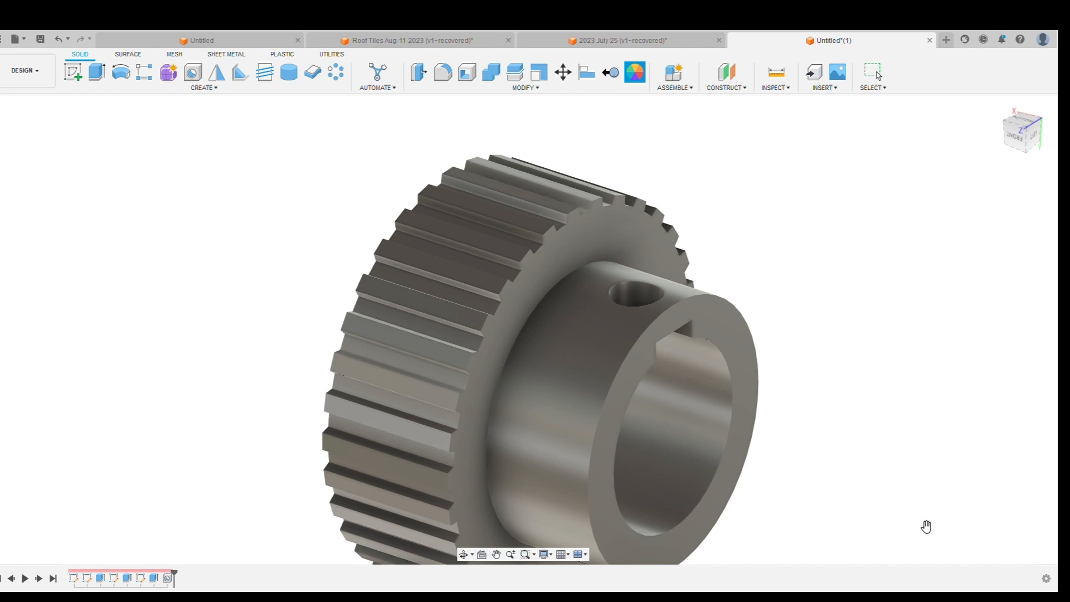
Try a smooth light metal appearance and a rough textured metal appearance on the gear body
{"action": "left_click_drag", "start_coordinate": [928, 523], "coordinate": [578, 323]}
{"action": "middle_click_drag", "start_coordinate": [681, 429], "coordinate": [595, 310]}
{"action": "scroll", "coordinate": [582, 252], "scroll_direction": "down", "scroll_amount": 2}
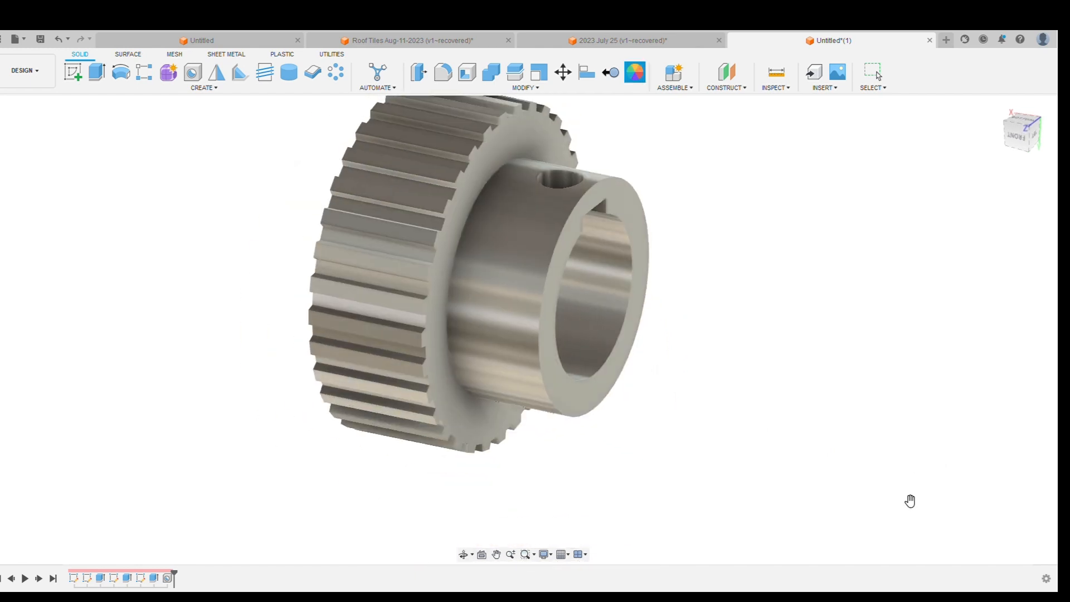
{"action": "left_click_drag", "start_coordinate": [911, 500], "coordinate": [441, 313]}
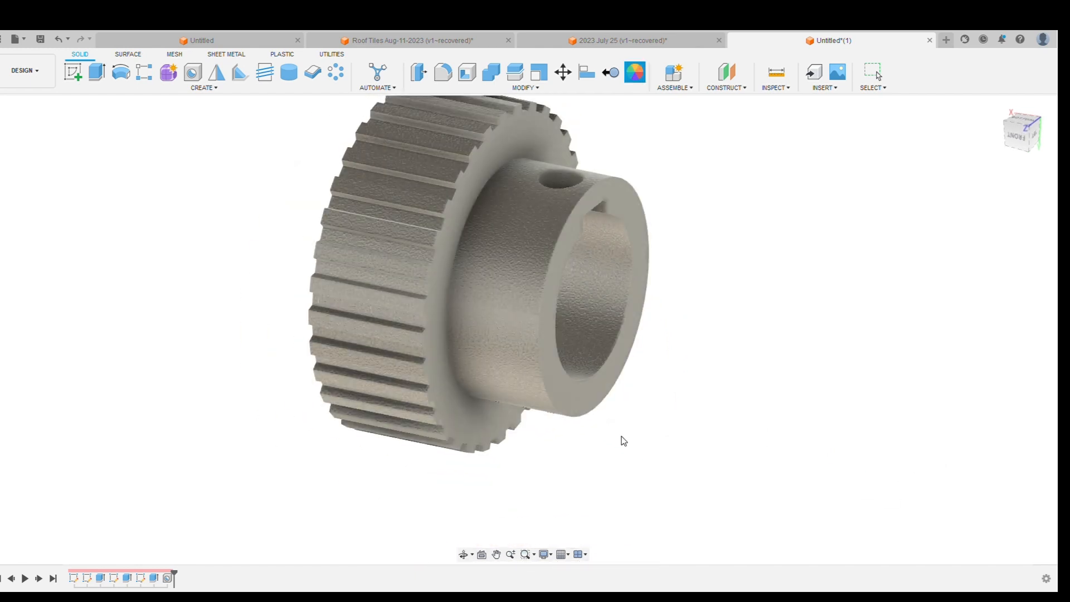
Apply a dark polished metal appearance to the whole gear body and finish editing appearances
{"action": "mouse_move", "coordinate": [648, 409]}
{"action": "middle_mouse_down", "text": "shift"}
{"action": "mouse_move", "coordinate": [626, 370]}
{"action": "mouse_move", "coordinate": [610, 402]}
{"action": "middle_mouse_up", "text": "shift"}
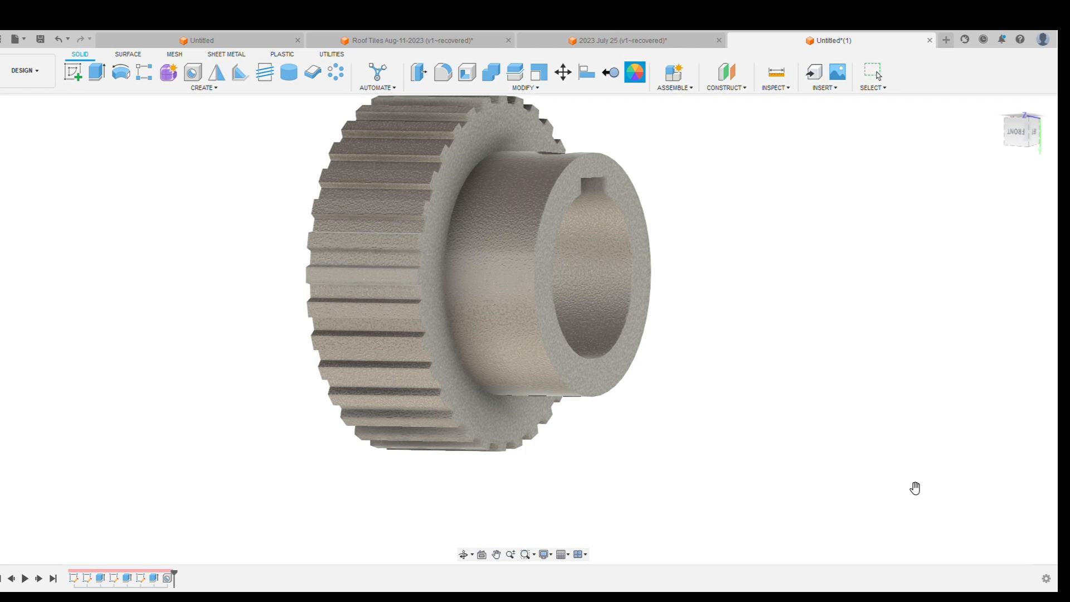
{"action": "left_click_drag", "start_coordinate": [917, 505], "coordinate": [485, 313]}
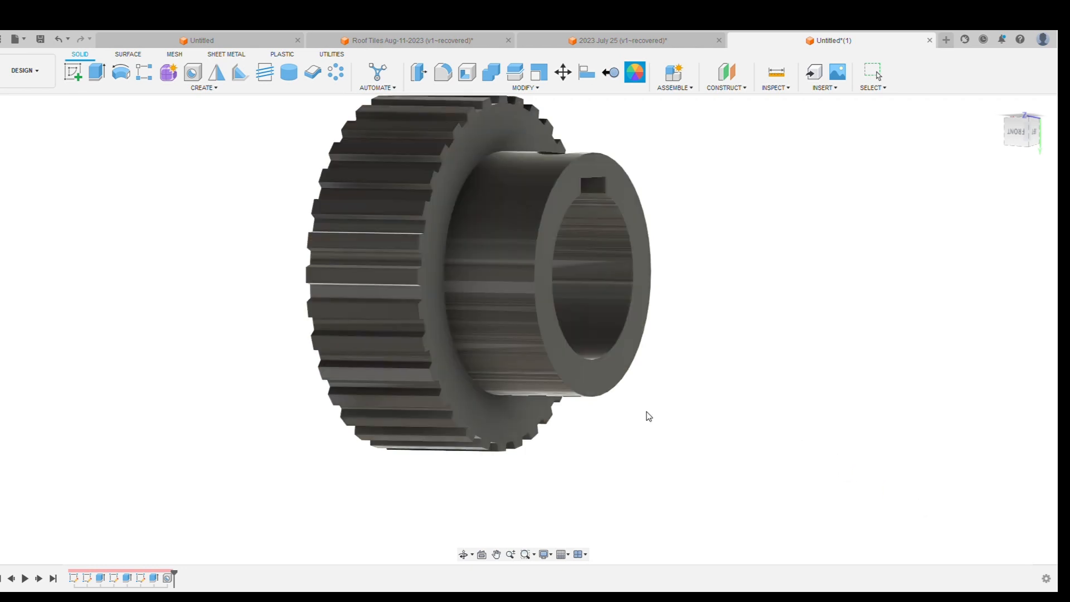
{"action": "mouse_move", "coordinate": [645, 416]}
{"action": "middle_mouse_down", "text": "shift"}
{"action": "mouse_move", "coordinate": [696, 421]}
{"action": "mouse_move", "coordinate": [728, 356]}
{"action": "mouse_move", "coordinate": [751, 381]}
{"action": "mouse_move", "coordinate": [731, 377]}
{"action": "mouse_move", "coordinate": [626, 421]}
{"action": "mouse_move", "coordinate": [530, 385]}
{"action": "mouse_move", "coordinate": [431, 431]}
{"action": "mouse_move", "coordinate": [502, 404]}
{"action": "middle_mouse_up", "text": "shift"}
{"action": "mouse_move", "coordinate": [397, 395]}
{"action": "middle_mouse_down", "text": "shift"}
{"action": "mouse_move", "coordinate": [239, 343]}
{"action": "mouse_move", "coordinate": [296, 393]}
{"action": "mouse_move", "coordinate": [410, 396]}
{"action": "mouse_move", "coordinate": [515, 379]}
{"action": "mouse_move", "coordinate": [563, 452]}
{"action": "middle_mouse_up", "text": "shift"}
{"action": "scroll", "coordinate": [571, 469], "scroll_direction": "up", "scroll_amount": 3}
{"action": "middle_click_drag", "start_coordinate": [659, 381], "coordinate": [552, 371], "text": "shift"}
{"action": "key", "text": "a"}
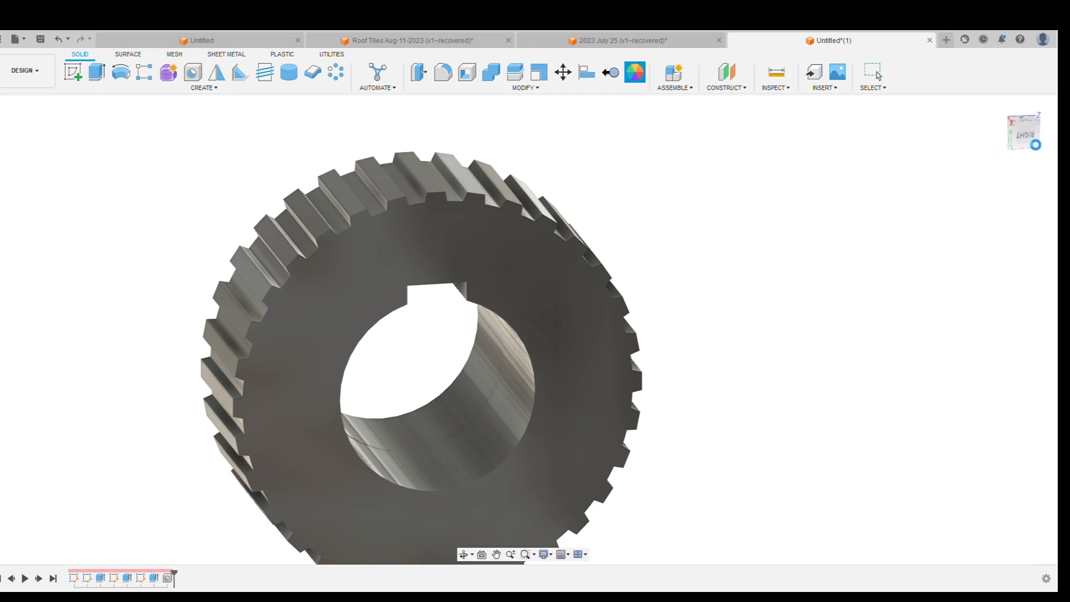
In the right view, create a moved copy of the gear body beside the original, rotated slightly so the teeth mesh
{"action": "left_click", "coordinate": [1027, 137]}
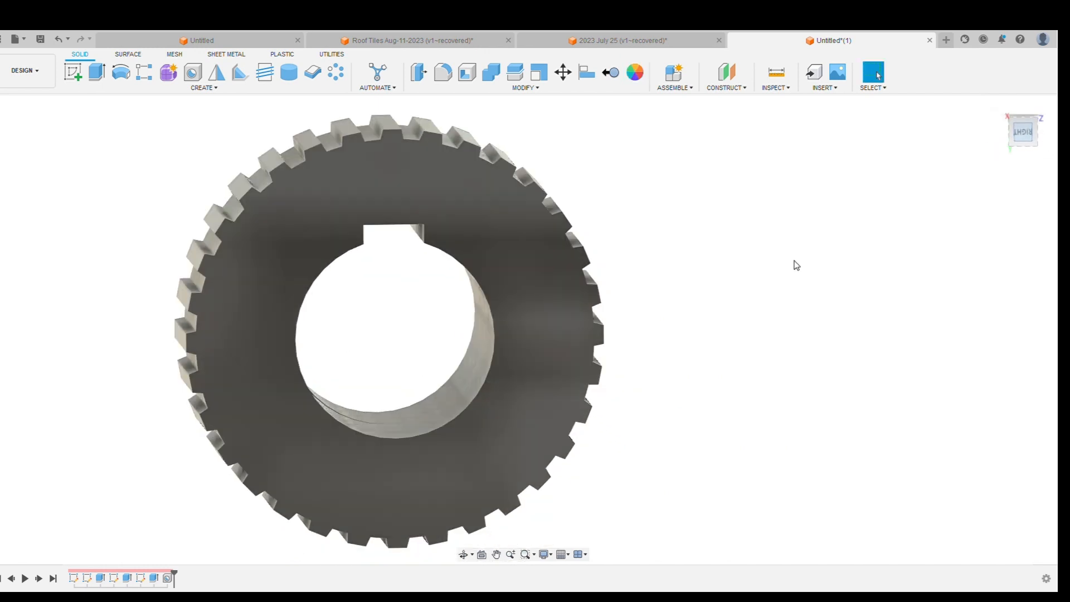
{"action": "middle_click_drag", "start_coordinate": [666, 296], "coordinate": [742, 374]}
{"action": "scroll", "coordinate": [742, 374], "scroll_direction": "down", "scroll_amount": 2}
{"action": "left_click", "coordinate": [563, 72]}
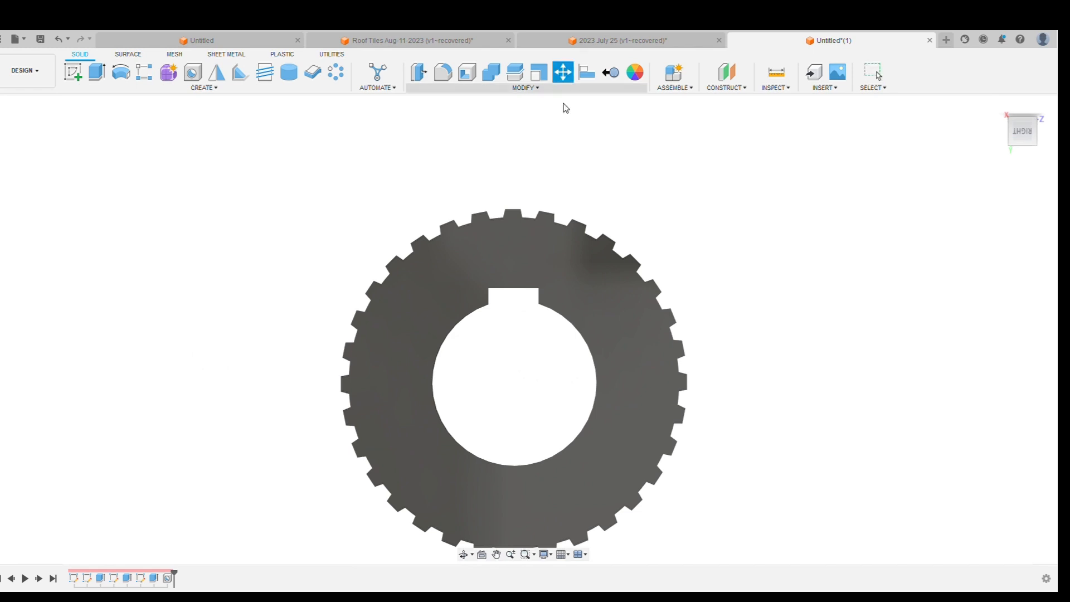
{"action": "scroll", "coordinate": [624, 248], "scroll_direction": "down", "scroll_amount": 3}
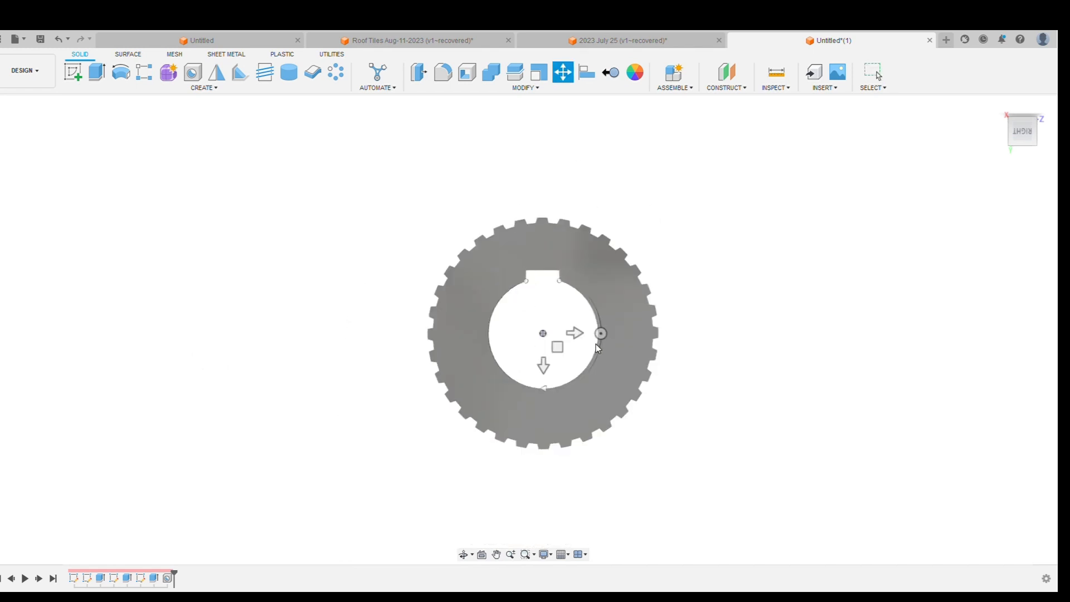
{"action": "left_click", "coordinate": [596, 344]}
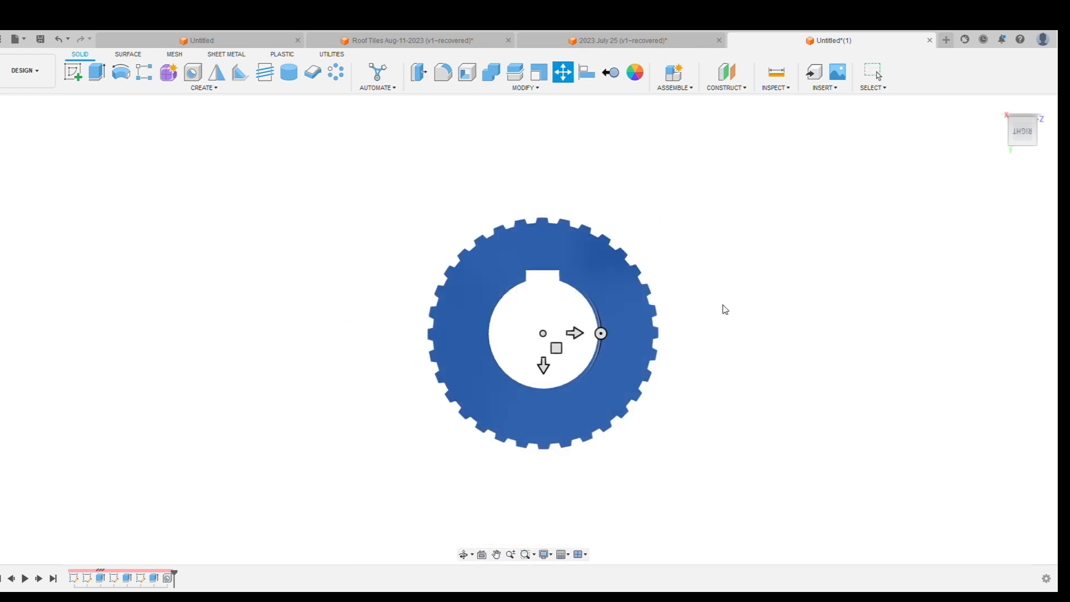
{"action": "left_click", "coordinate": [970, 354]}
{"action": "left_click_drag", "start_coordinate": [578, 341], "coordinate": [348, 346]}
{"action": "scroll", "coordinate": [348, 343], "scroll_direction": "up", "scroll_amount": 3}
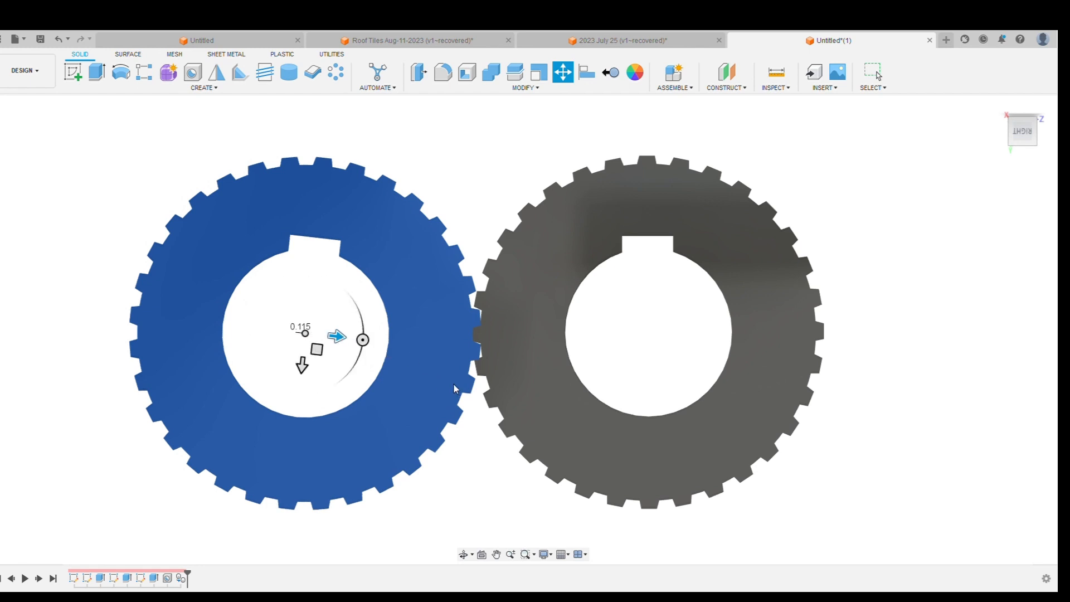
{"action": "middle_click_drag", "start_coordinate": [458, 389], "coordinate": [660, 411]}
{"action": "scroll", "coordinate": [452, 374], "scroll_direction": "down", "scroll_amount": 3}
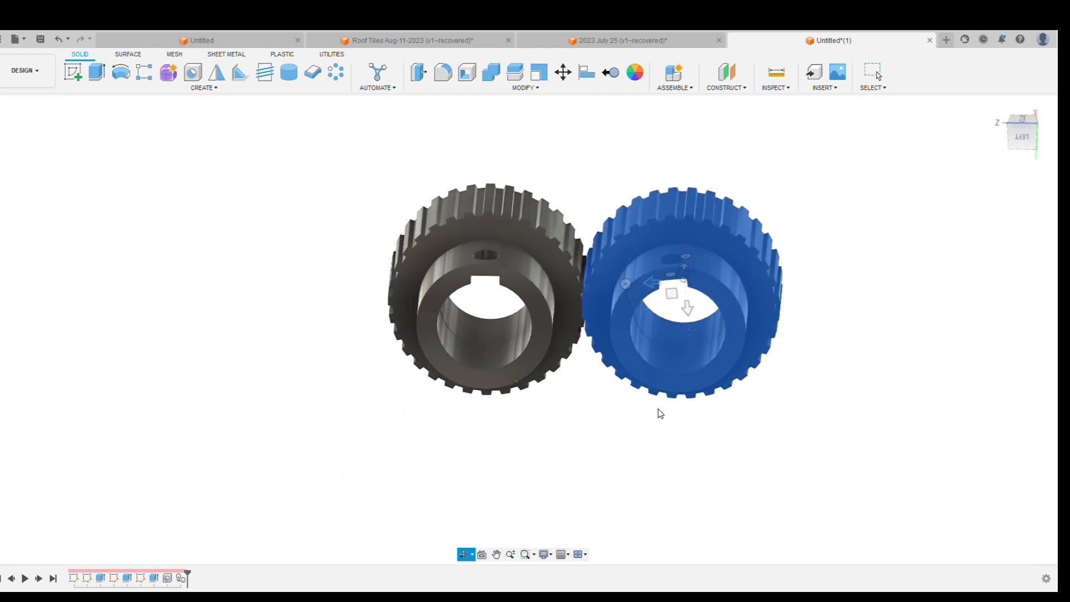
{"action": "left_click", "coordinate": [996, 379]}
{"action": "middle_click_drag", "start_coordinate": [834, 342], "coordinate": [651, 258], "text": "shift"}
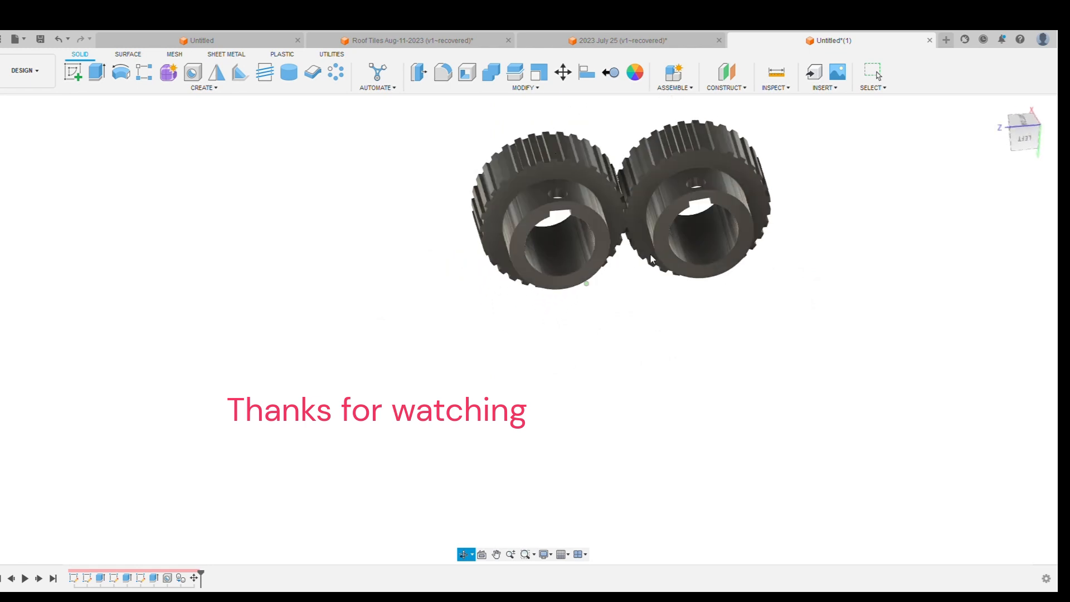
{"action": "scroll", "coordinate": [617, 251], "scroll_direction": "up", "scroll_amount": 6}
{"action": "middle_click_drag", "start_coordinate": [625, 323], "coordinate": [538, 549]}
{"action": "scroll", "coordinate": [564, 493], "scroll_direction": "up", "scroll_amount": 1}
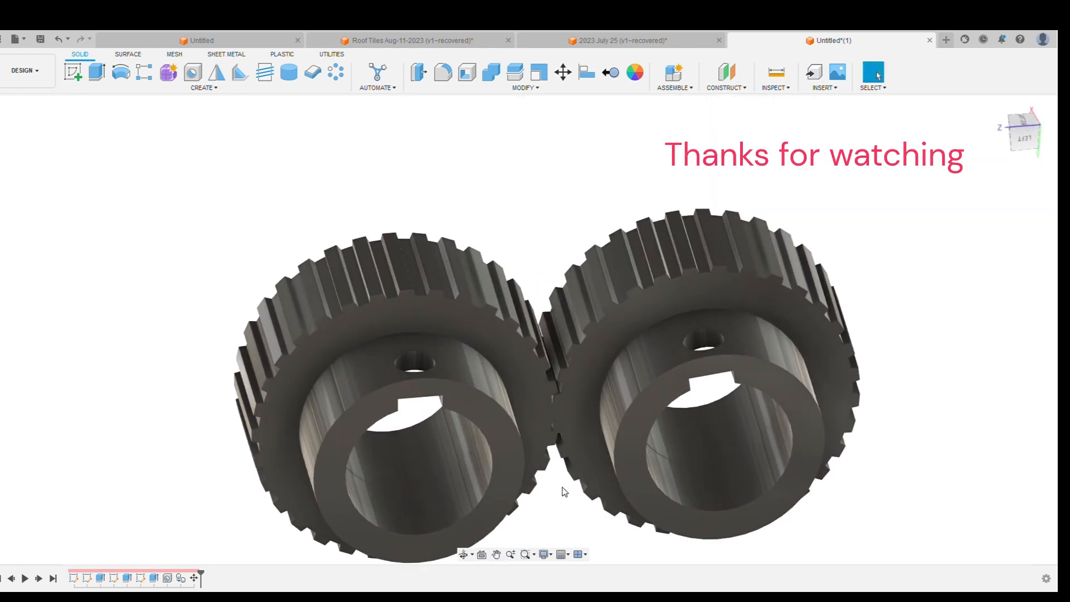
{"action": "middle_click_drag", "start_coordinate": [564, 492], "coordinate": [673, 307], "text": "shift"}
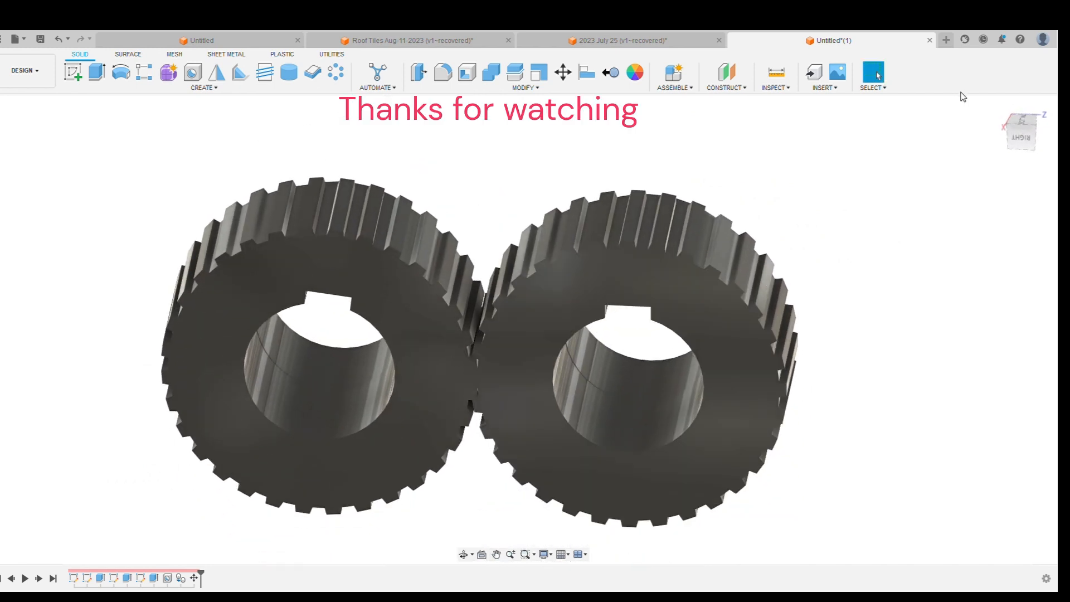